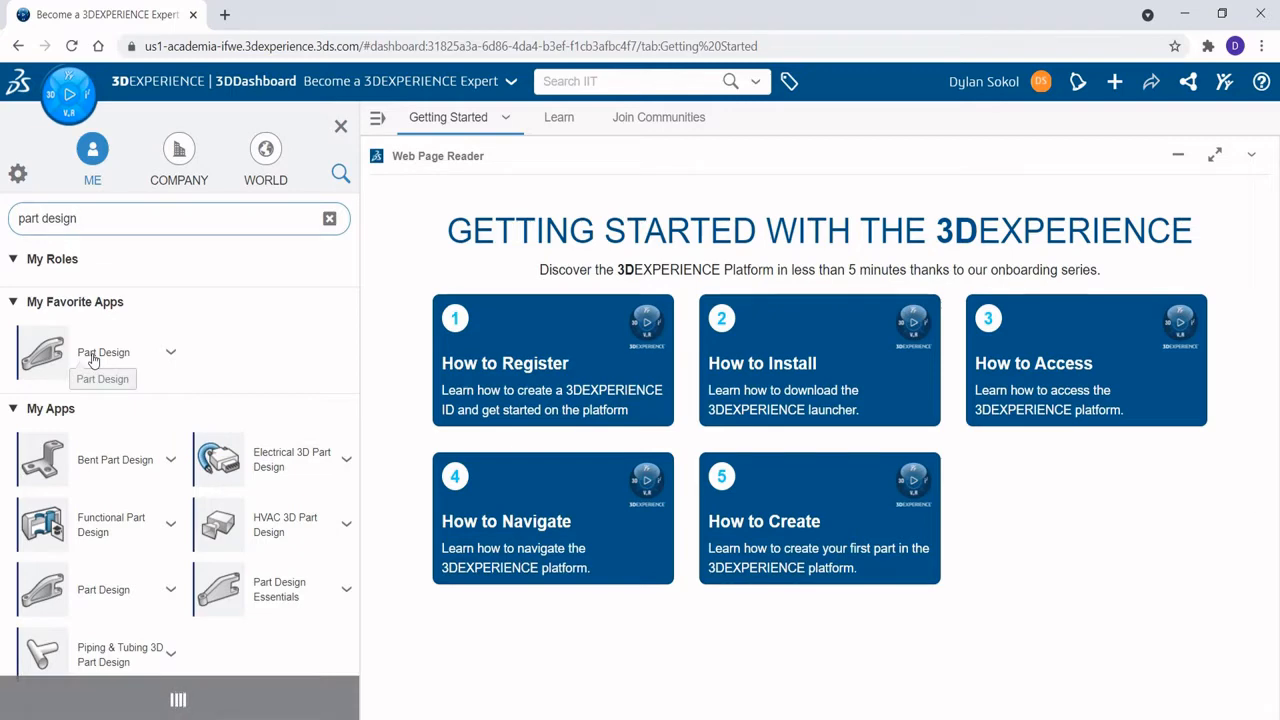
# Step: Launch Part Design and import the 3DXML file ws_DSCar.3dxml from disk as new, with an empty duplication string
pyautogui.click(92, 360)
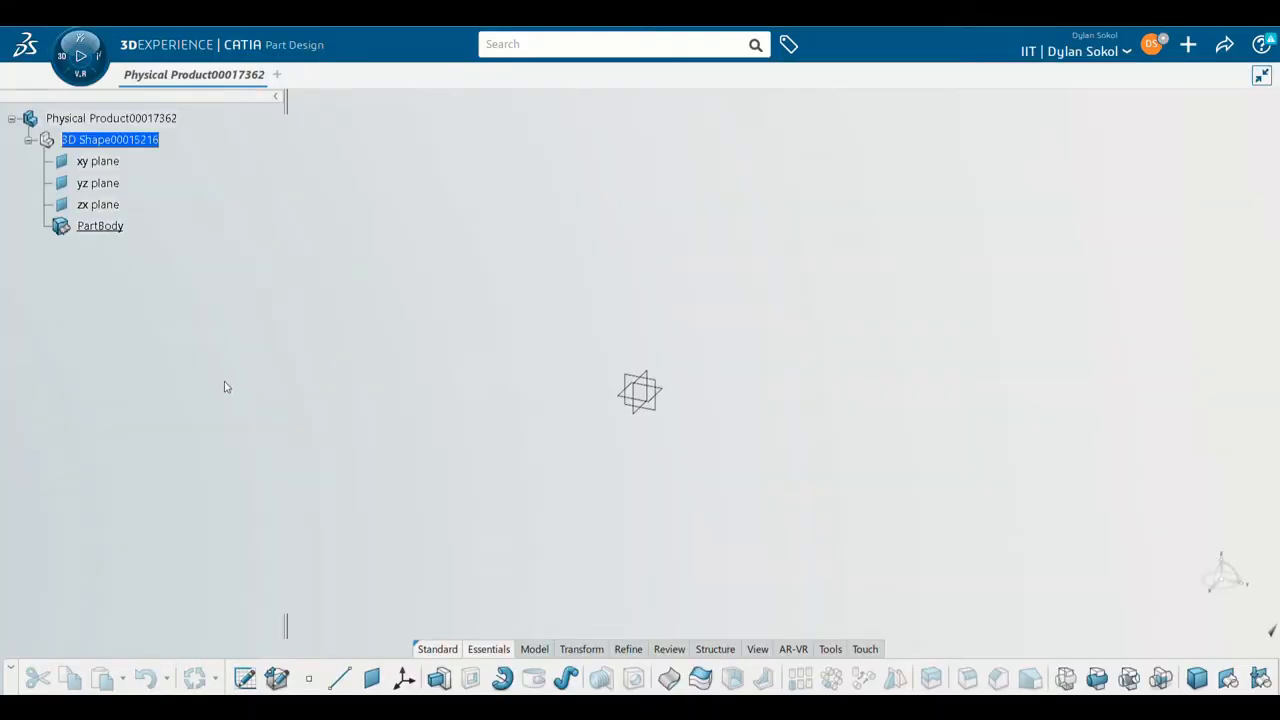
pyautogui.click(1187, 47)
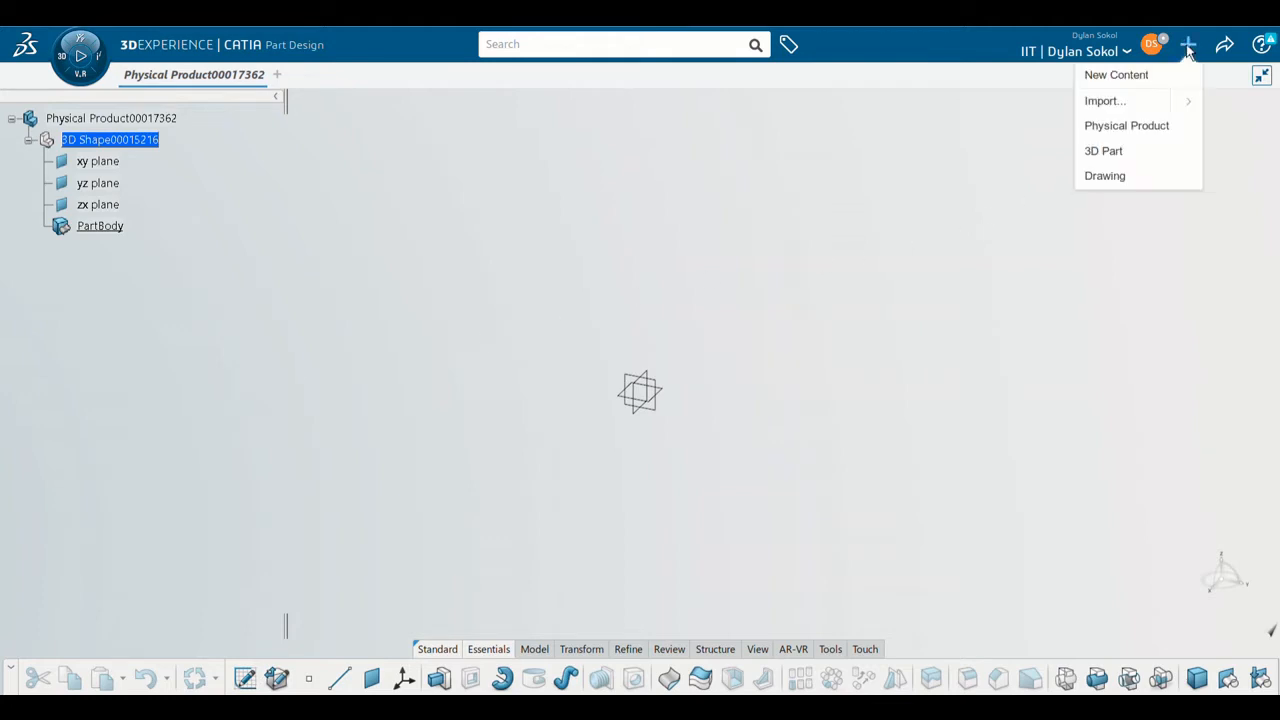
pyautogui.click(1125, 103)
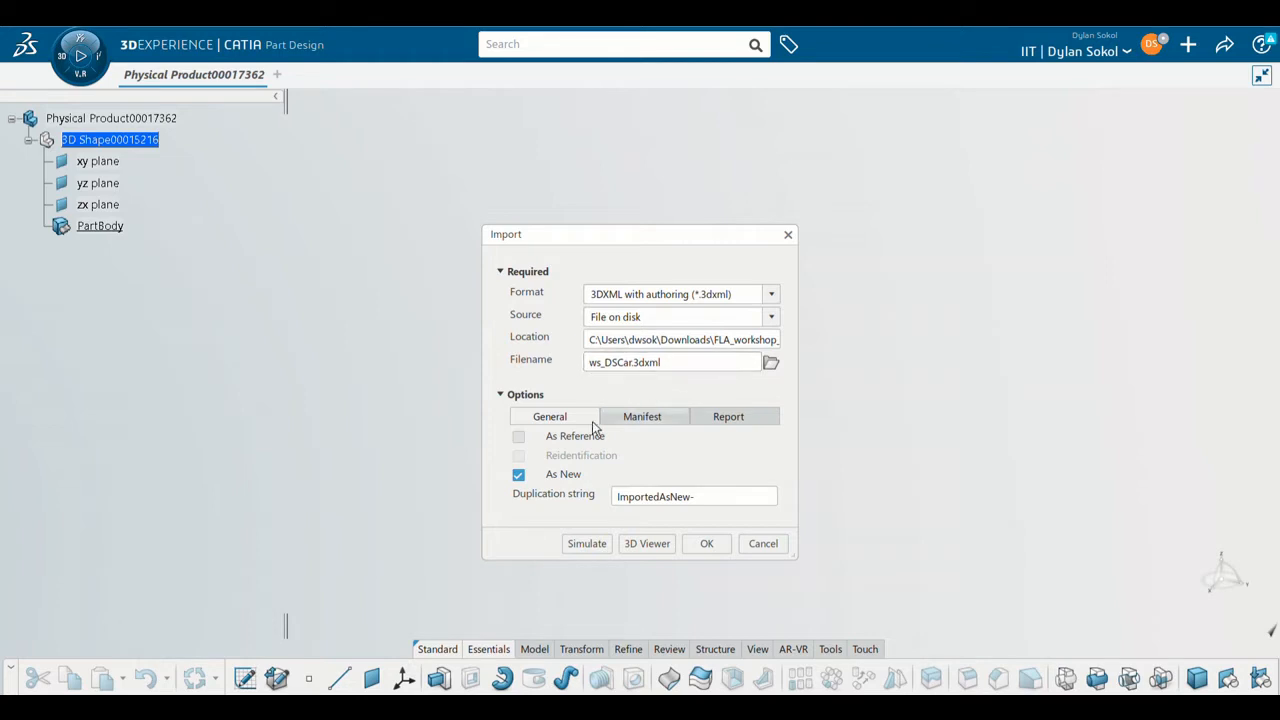
pyautogui.moveTo(712, 497); pyautogui.dragTo(611, 497)
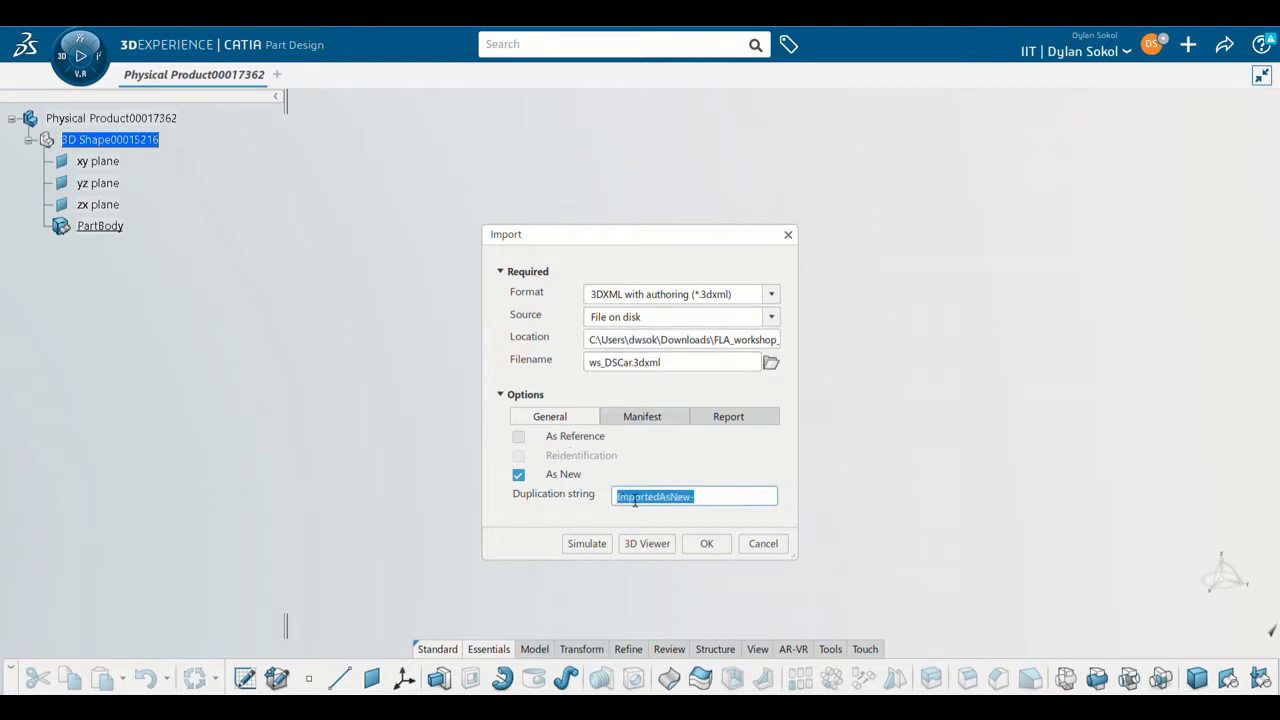
pyautogui.press('BackSpace')
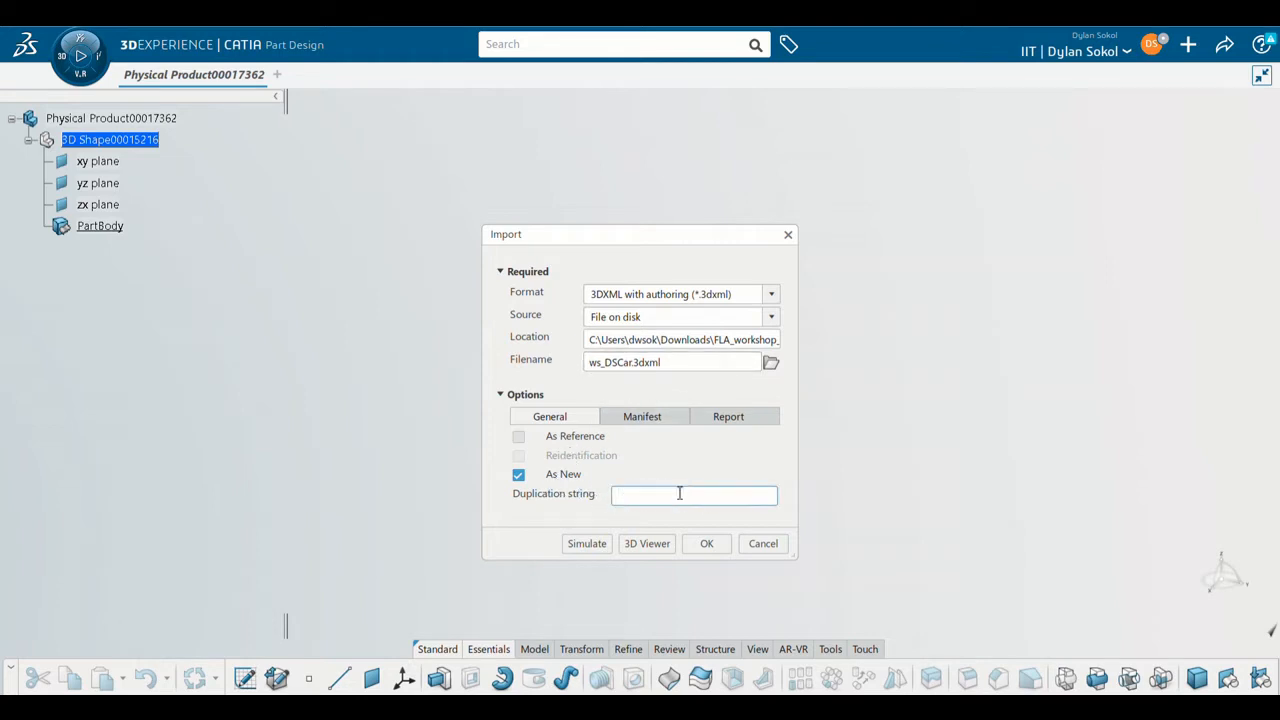
pyautogui.click(723, 546)
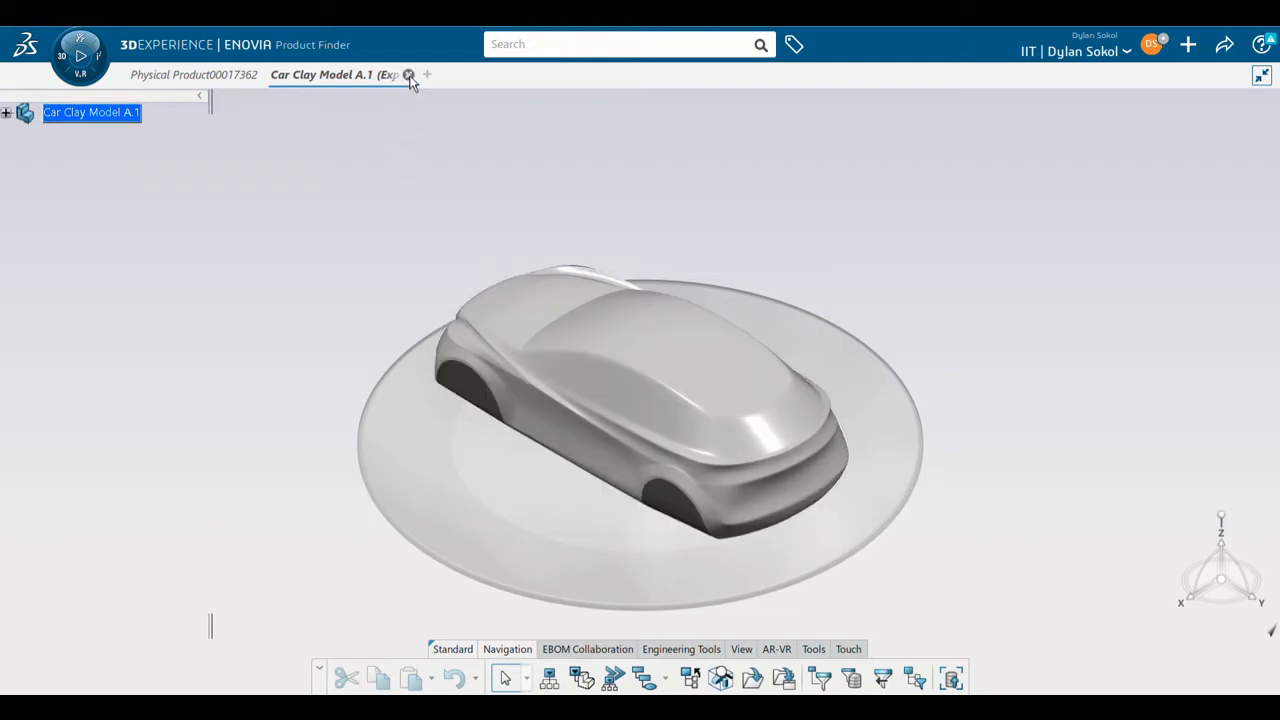
# Step: Close the imported model's exploration view, search for "car clay" and open the newly imported Car Clay Model
pyautogui.click(408, 76)
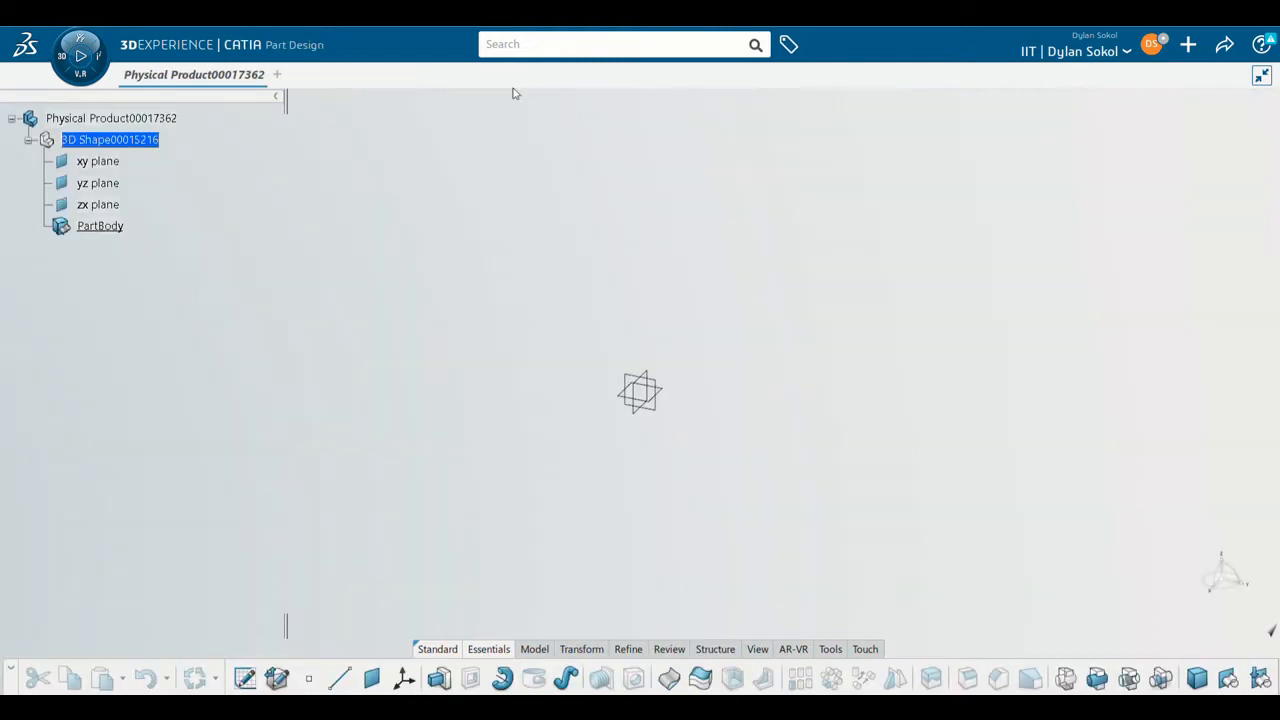
pyautogui.click(541, 48)
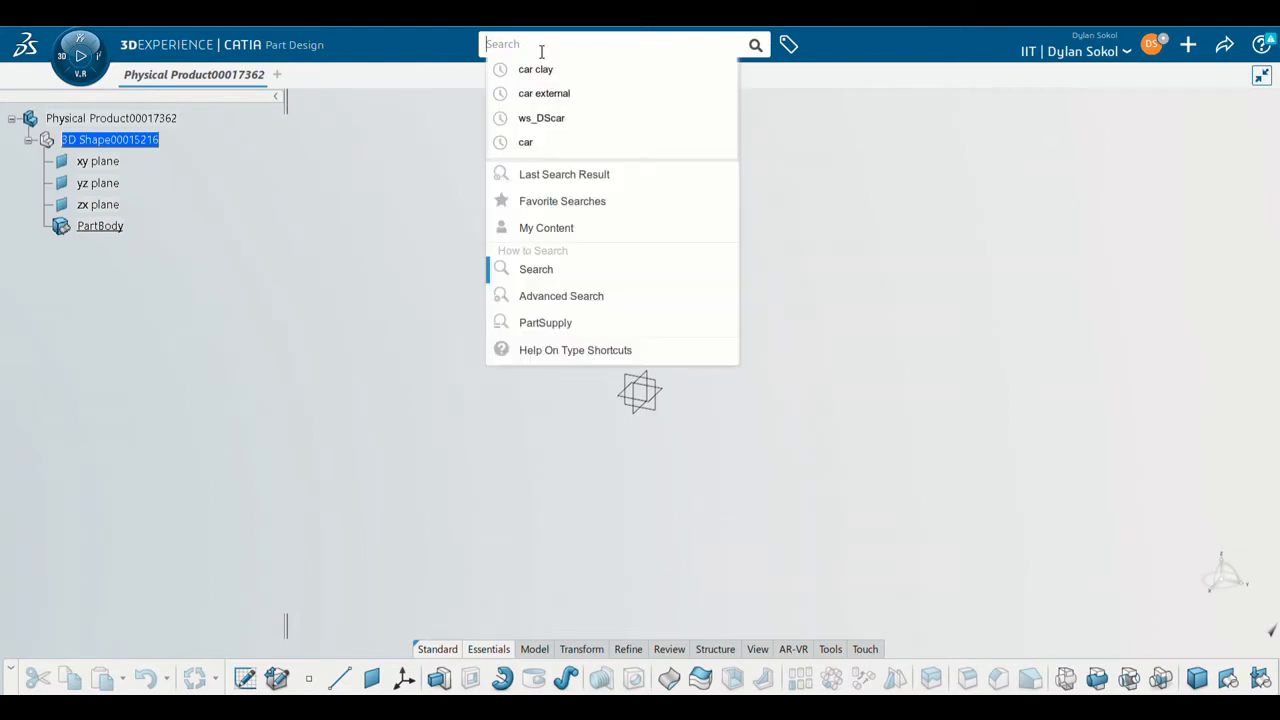
pyautogui.write('car clay')
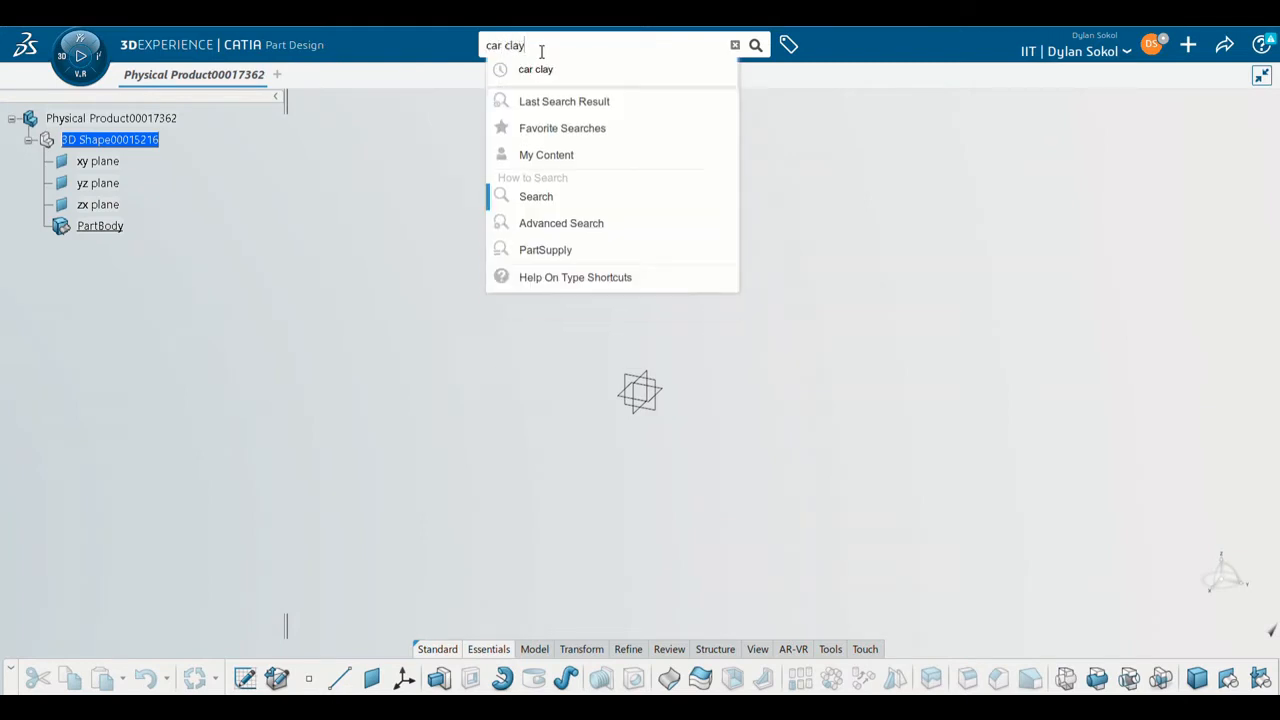
pyautogui.press('Return')
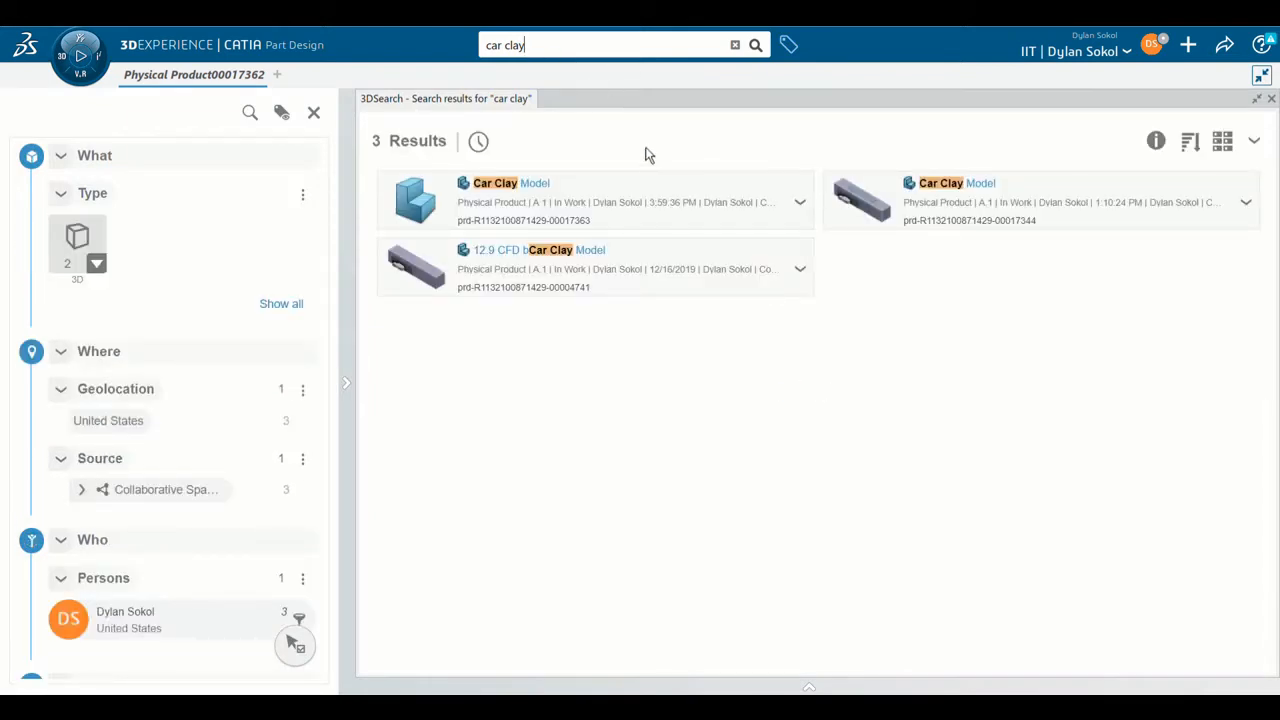
pyautogui.click(803, 207)
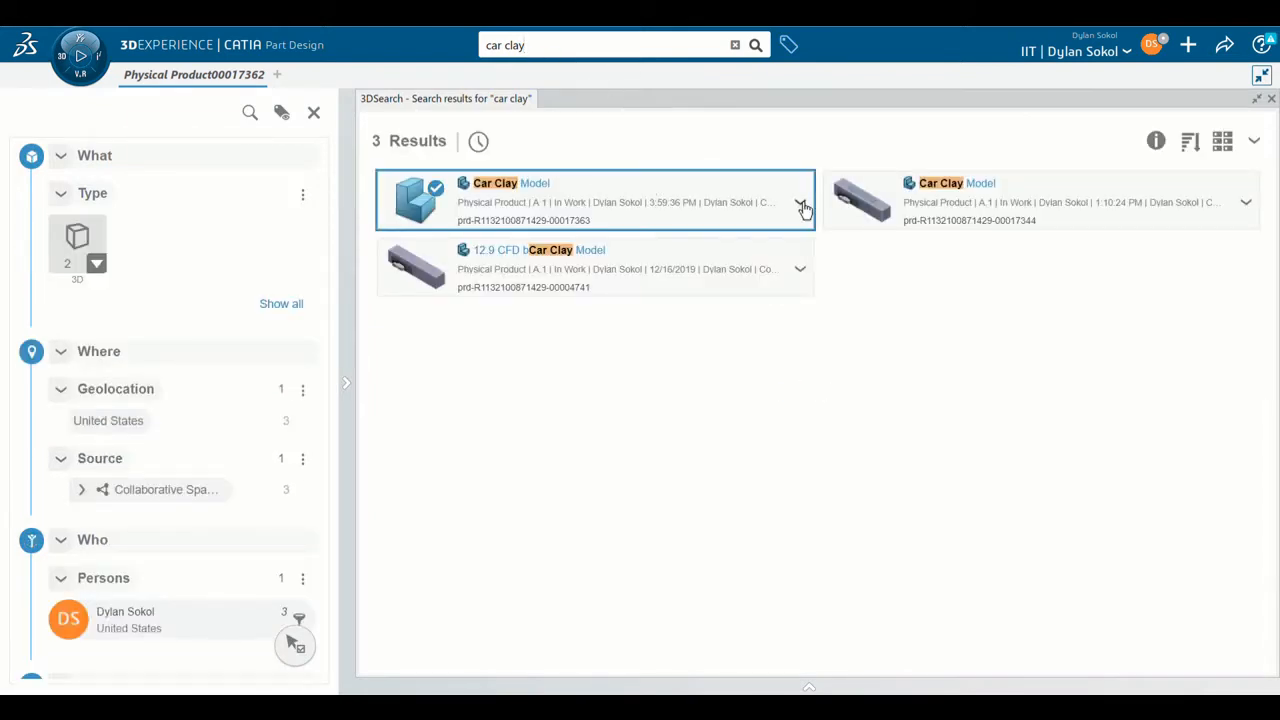
pyautogui.click(801, 205)
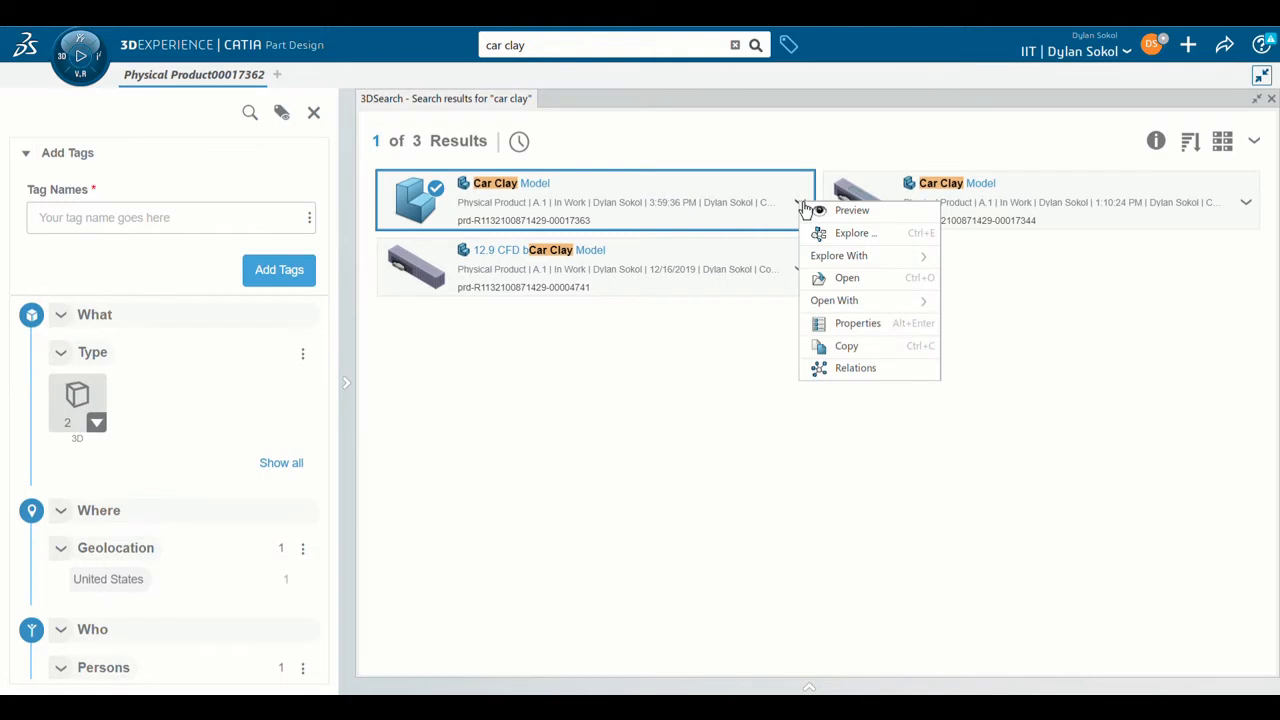
pyautogui.click(870, 285)
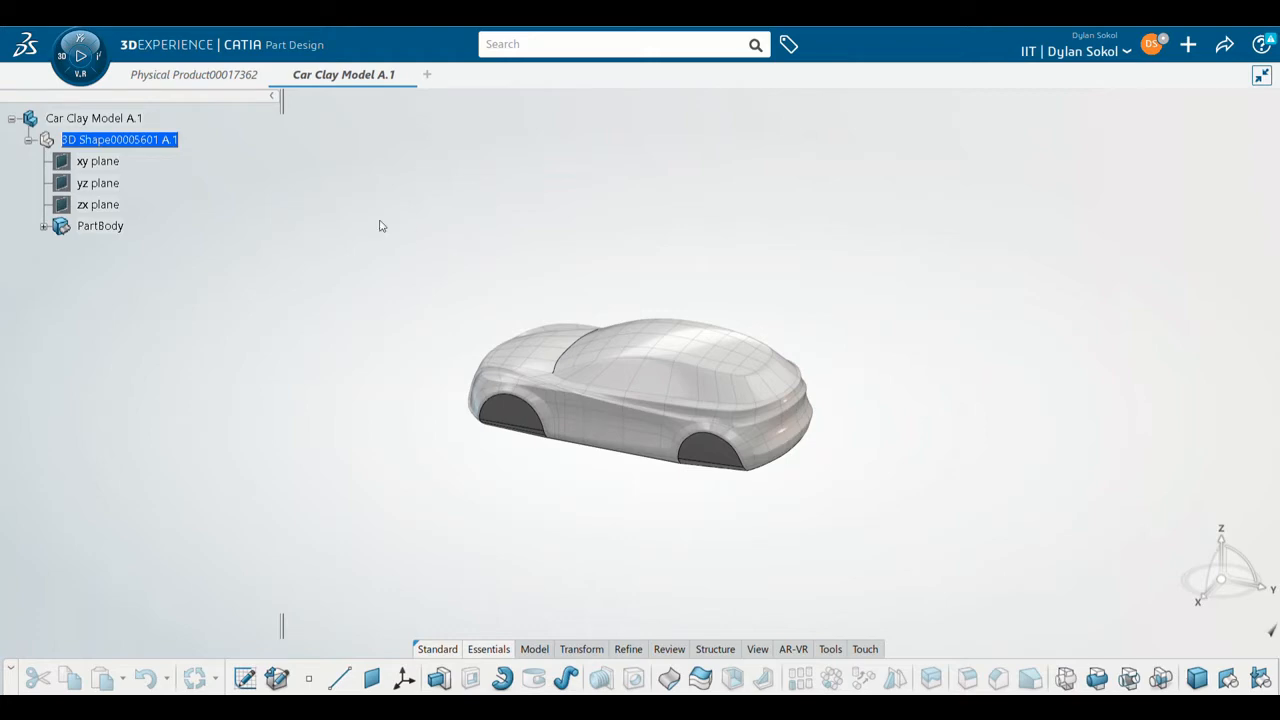
# Step: Find the Fluid Scenario Creation app and launch it on the open car model
pyautogui.click(90, 76)
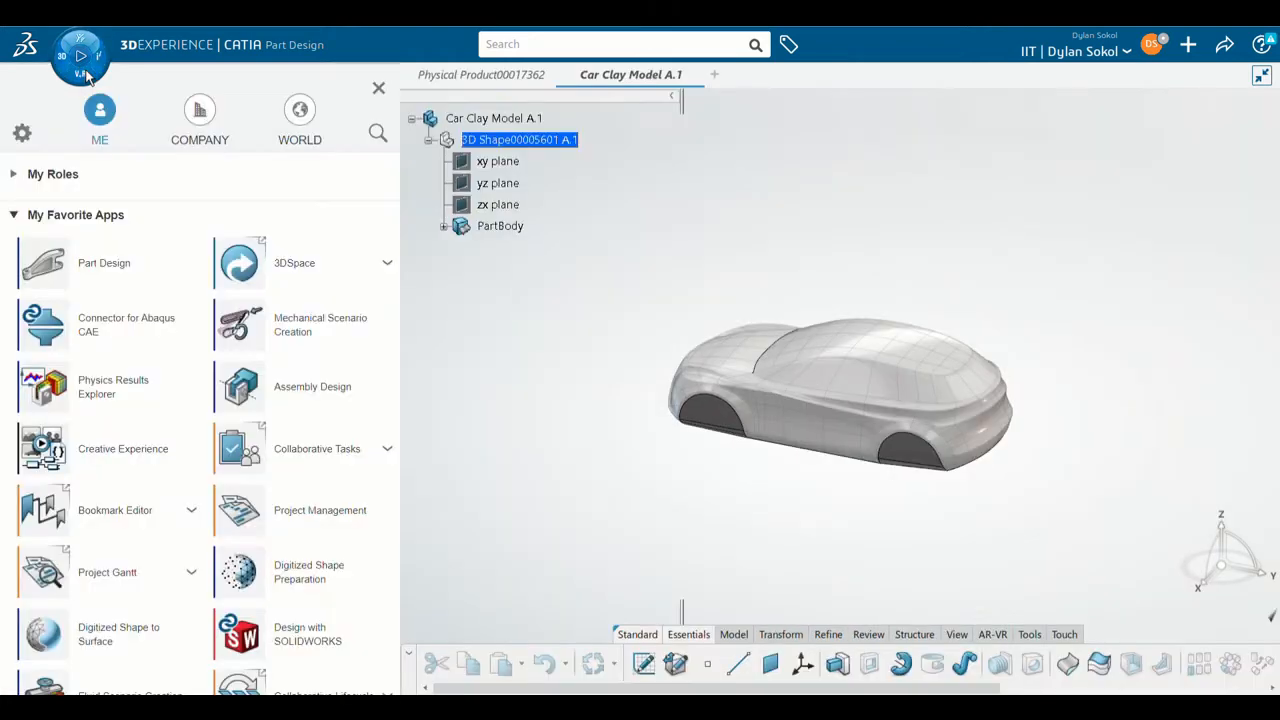
pyautogui.click(380, 132)
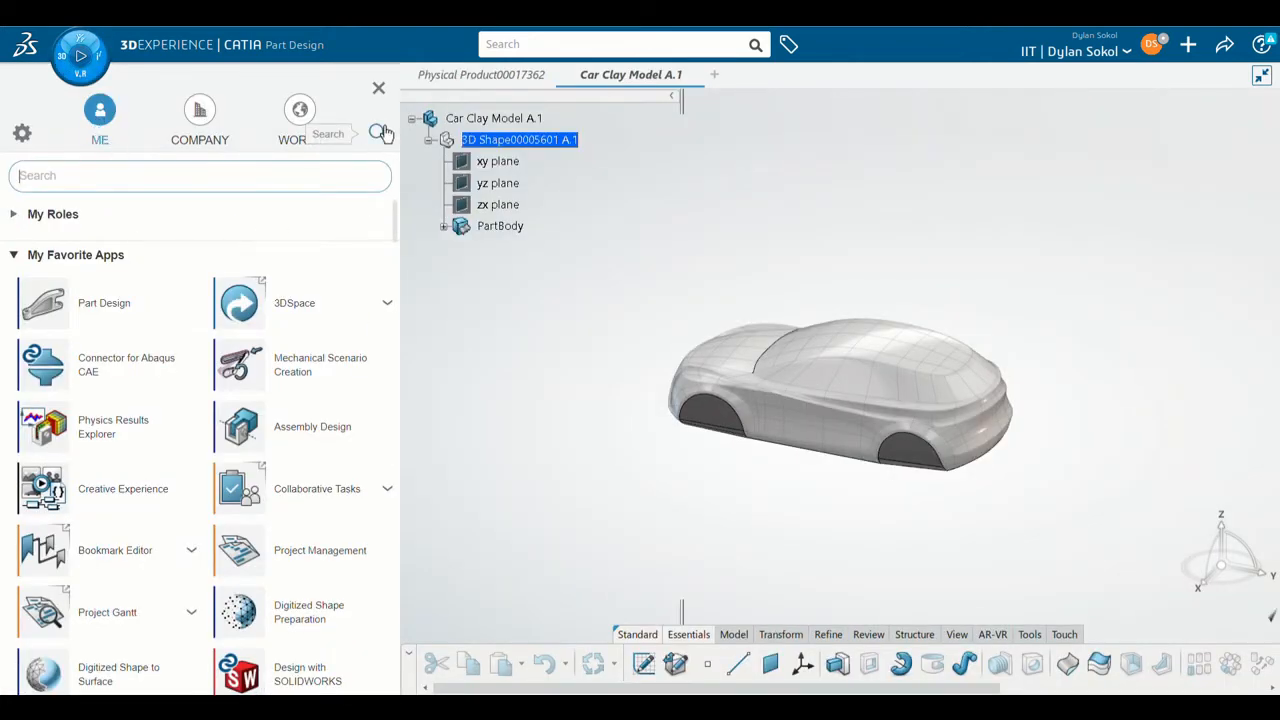
pyautogui.write('fluid')
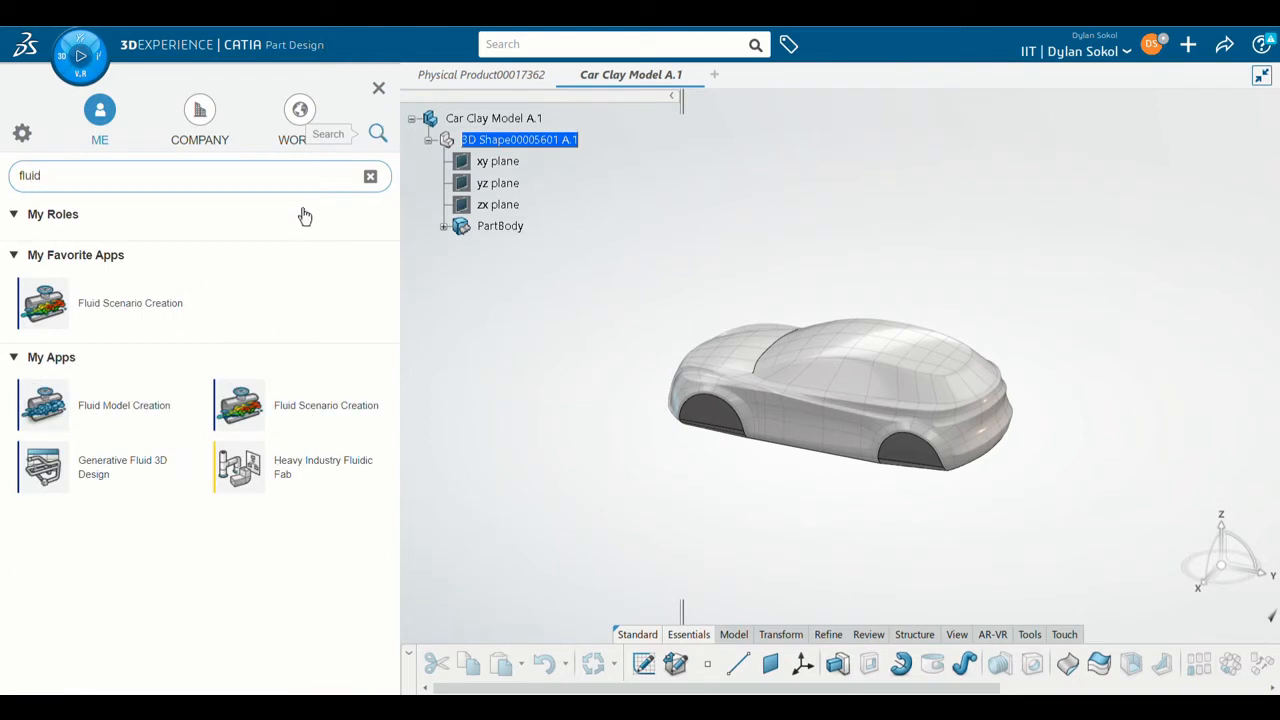
pyautogui.click(152, 312)
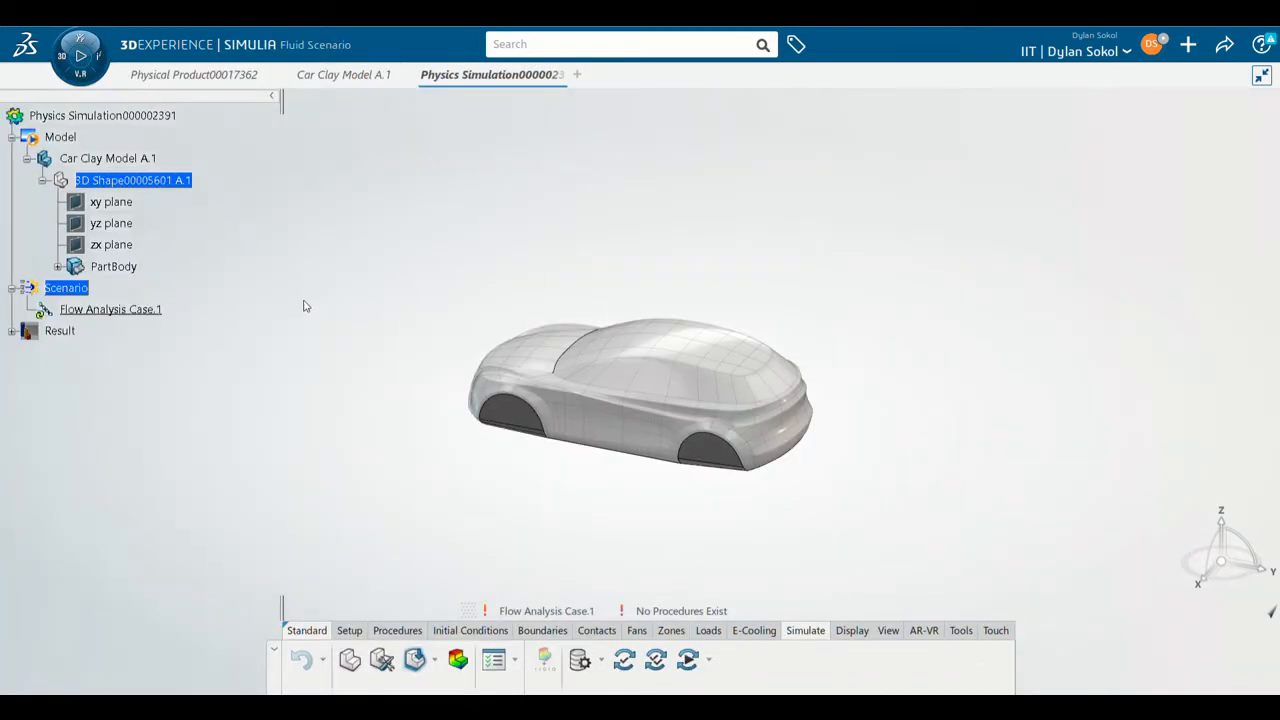
# Step: Rename the physics simulation as Car External Flow CFD Simulation and save it
pyautogui.click(96, 116)
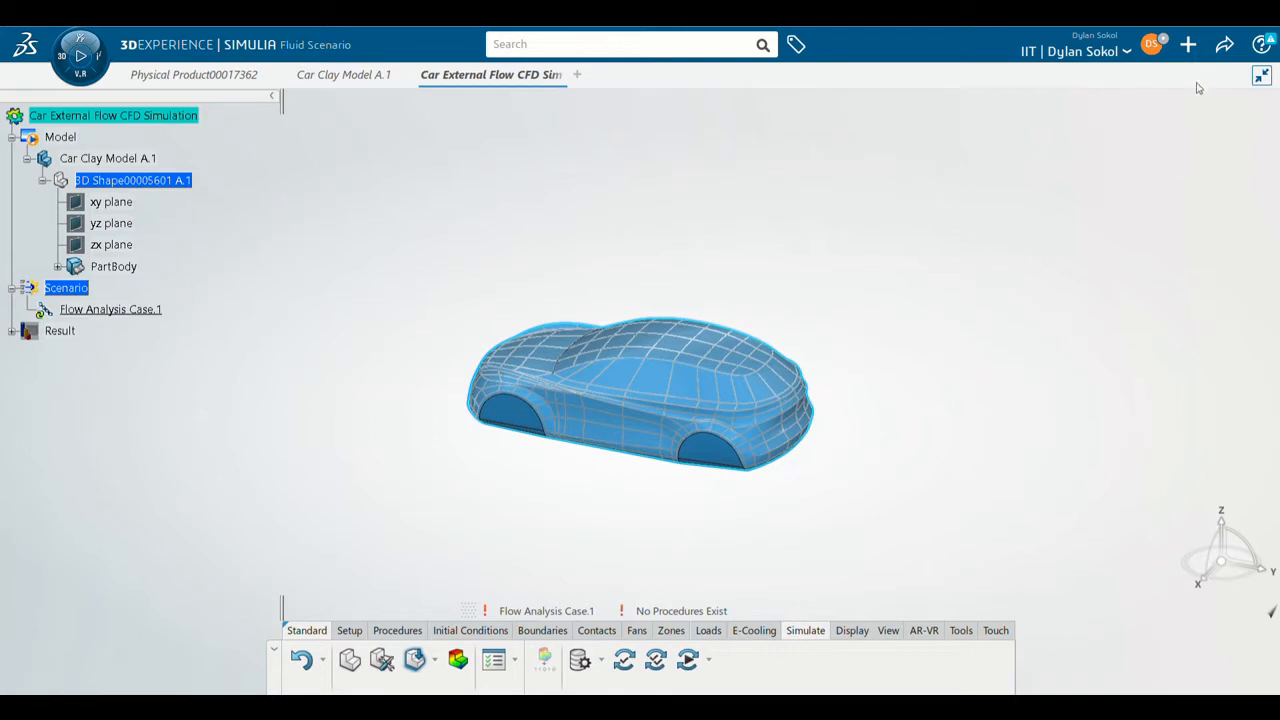
pyautogui.click(1219, 50)
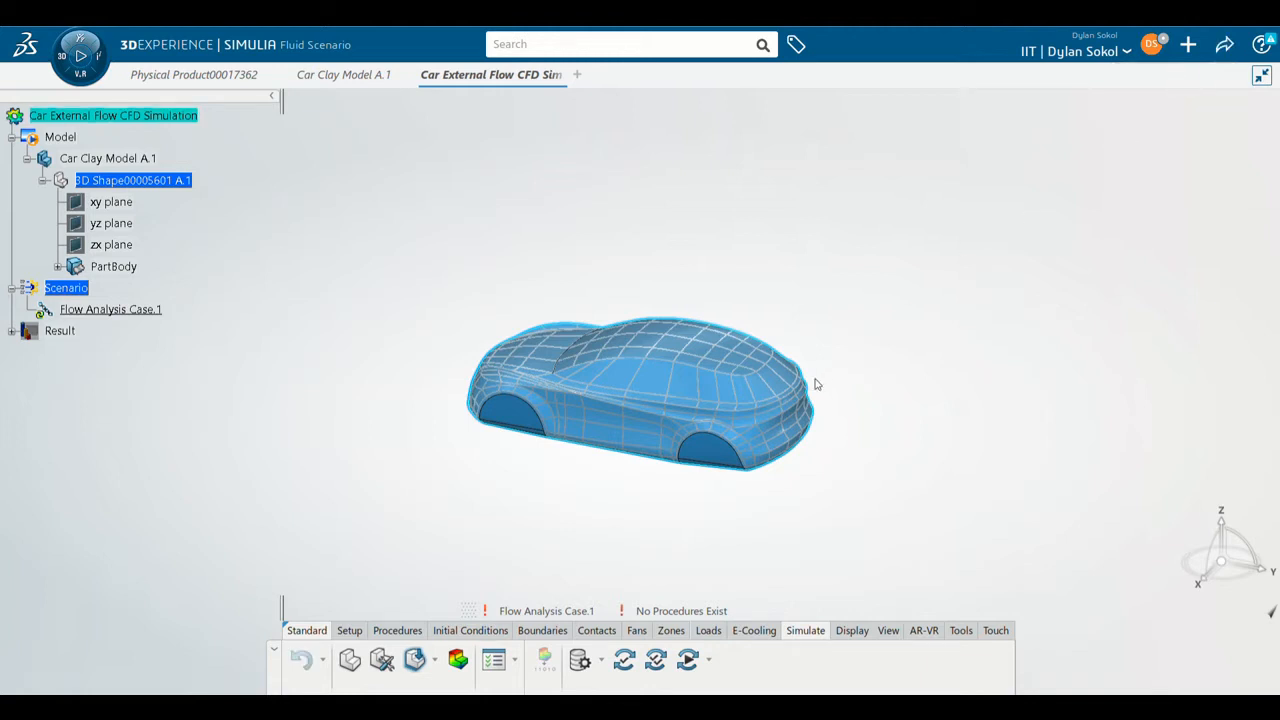
# Step: Display the simulation Assistant and create a new finite element model with the default name
pyautogui.click(514, 659)
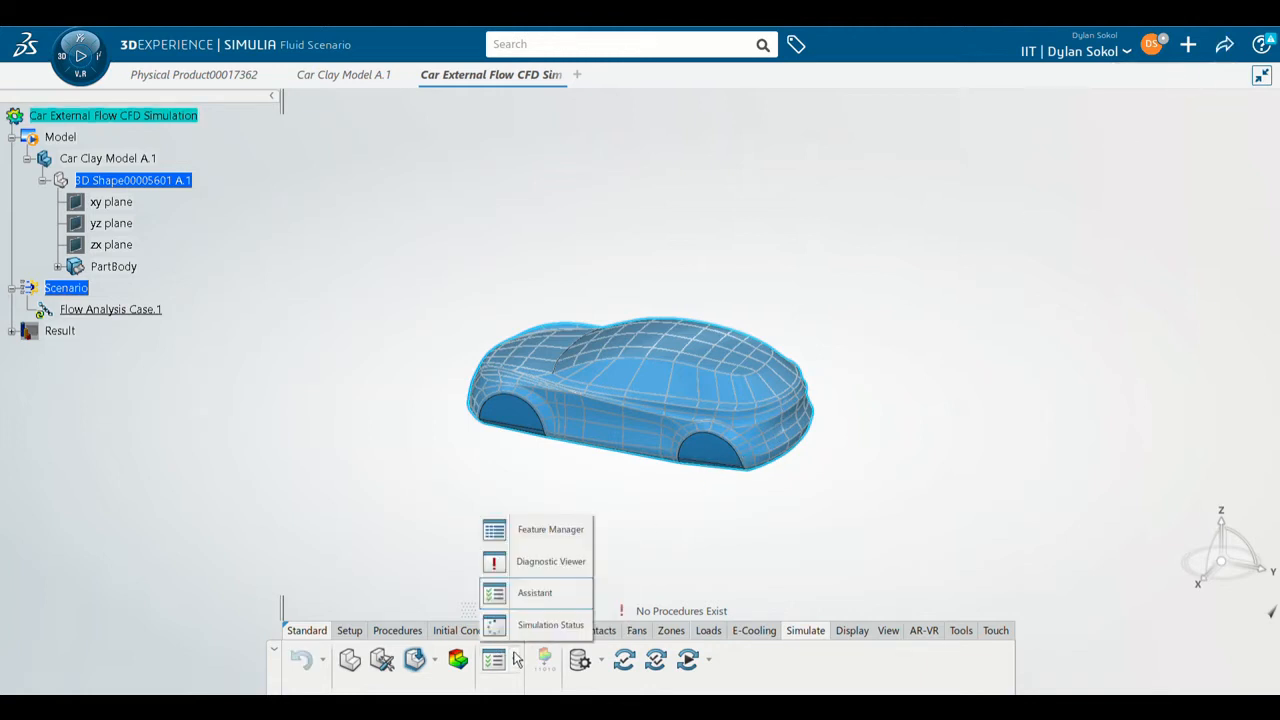
pyautogui.click(543, 596)
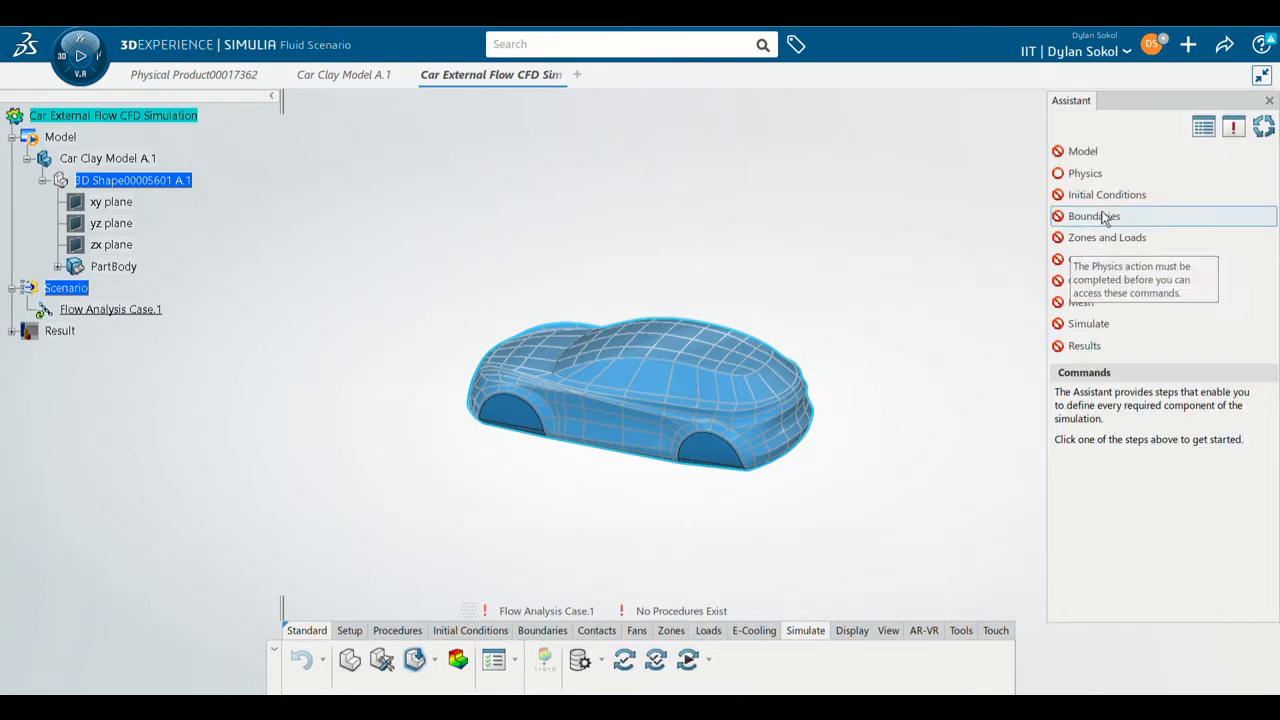
pyautogui.click(1120, 156)
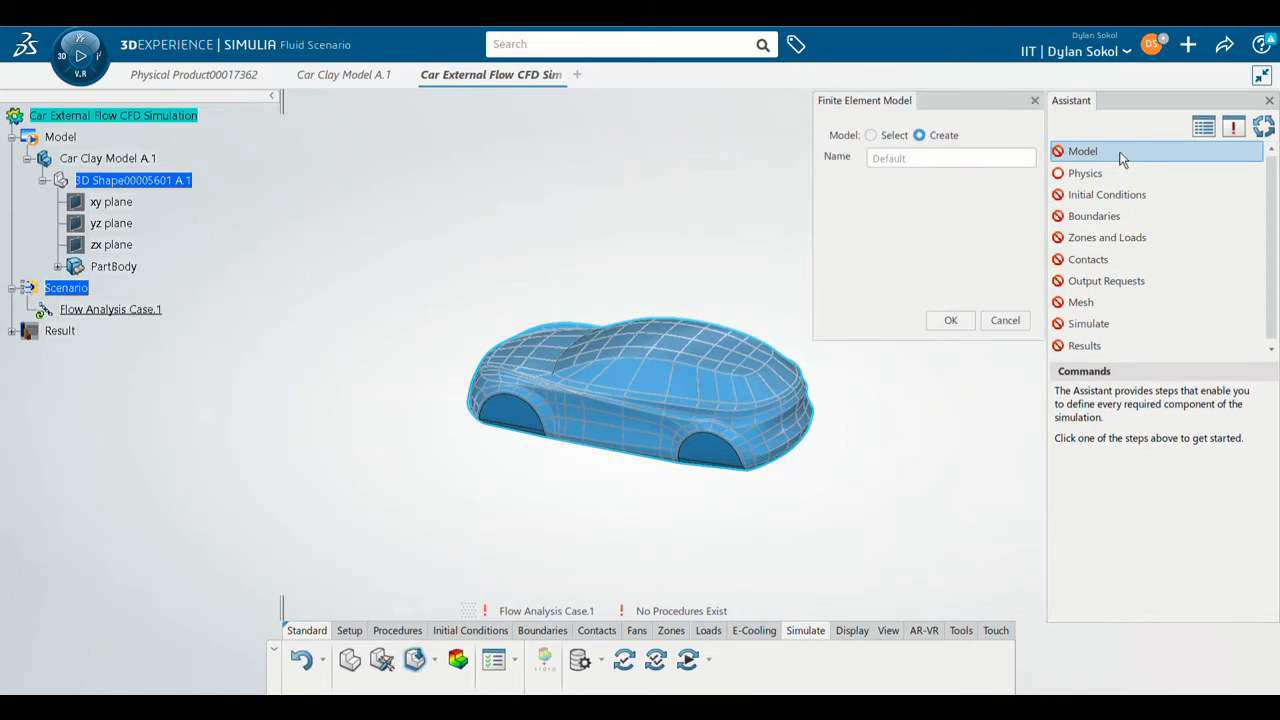
pyautogui.click(870, 135)
pyautogui.click(921, 136)
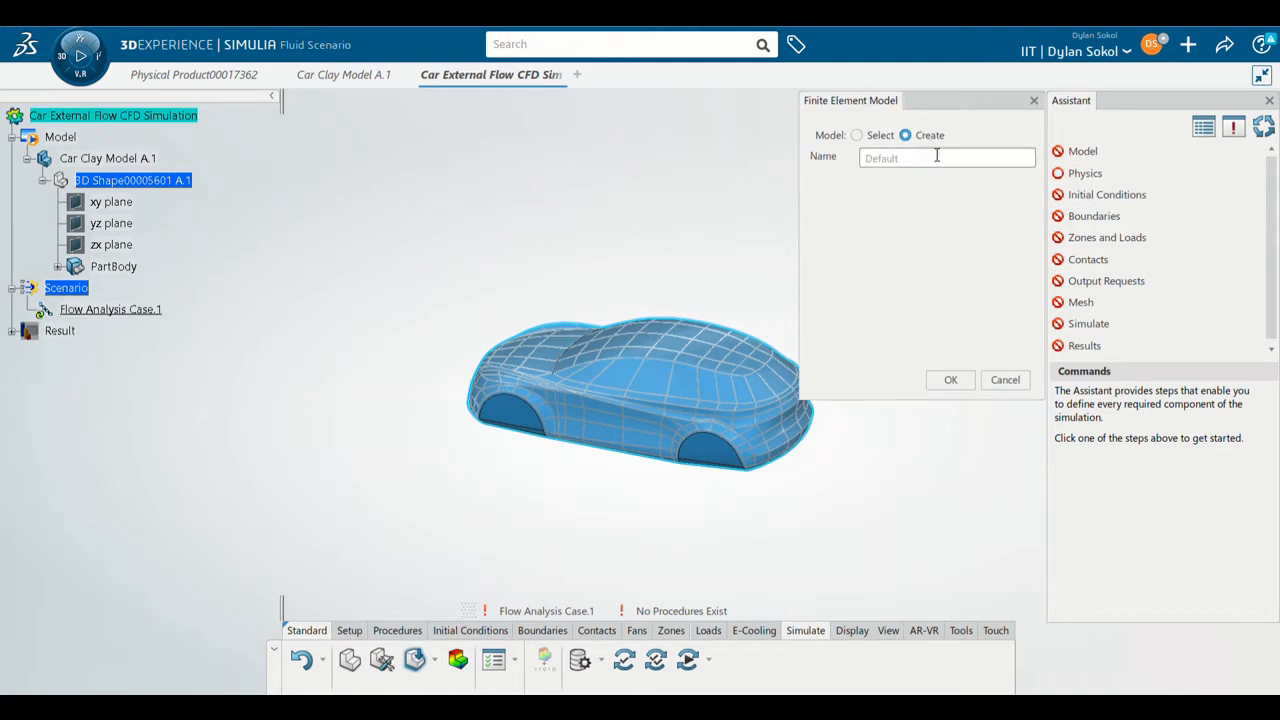
pyautogui.click(951, 384)
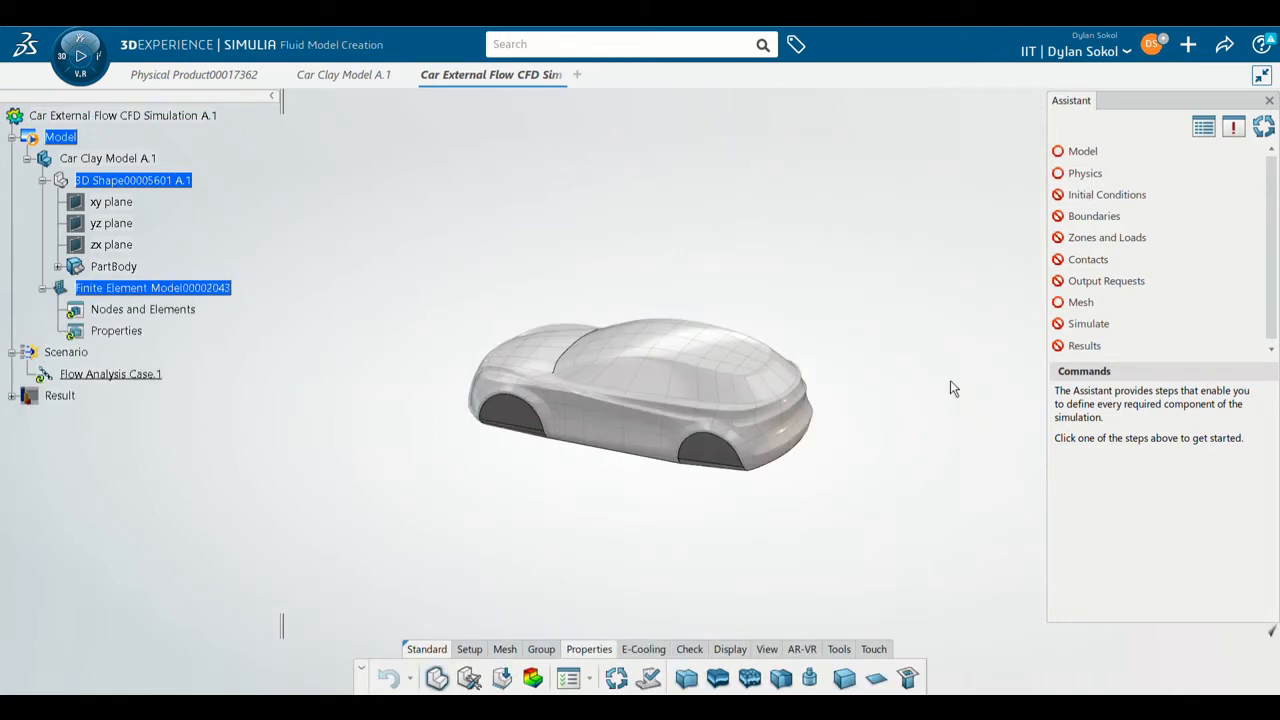
# Step: Start a fluid domain extracted from part boundaries and add the entire car geometry as its part, keeping boundary layers allowed
pyautogui.click(1086, 155)
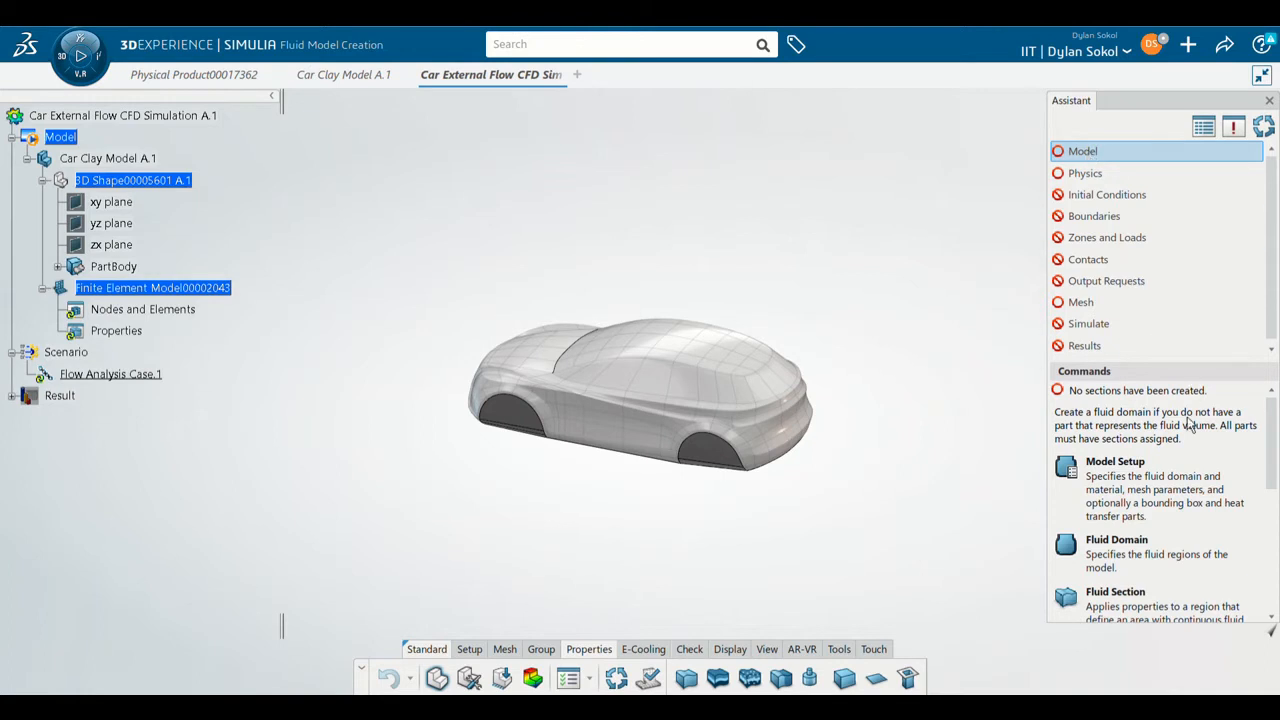
pyautogui.click(1156, 545)
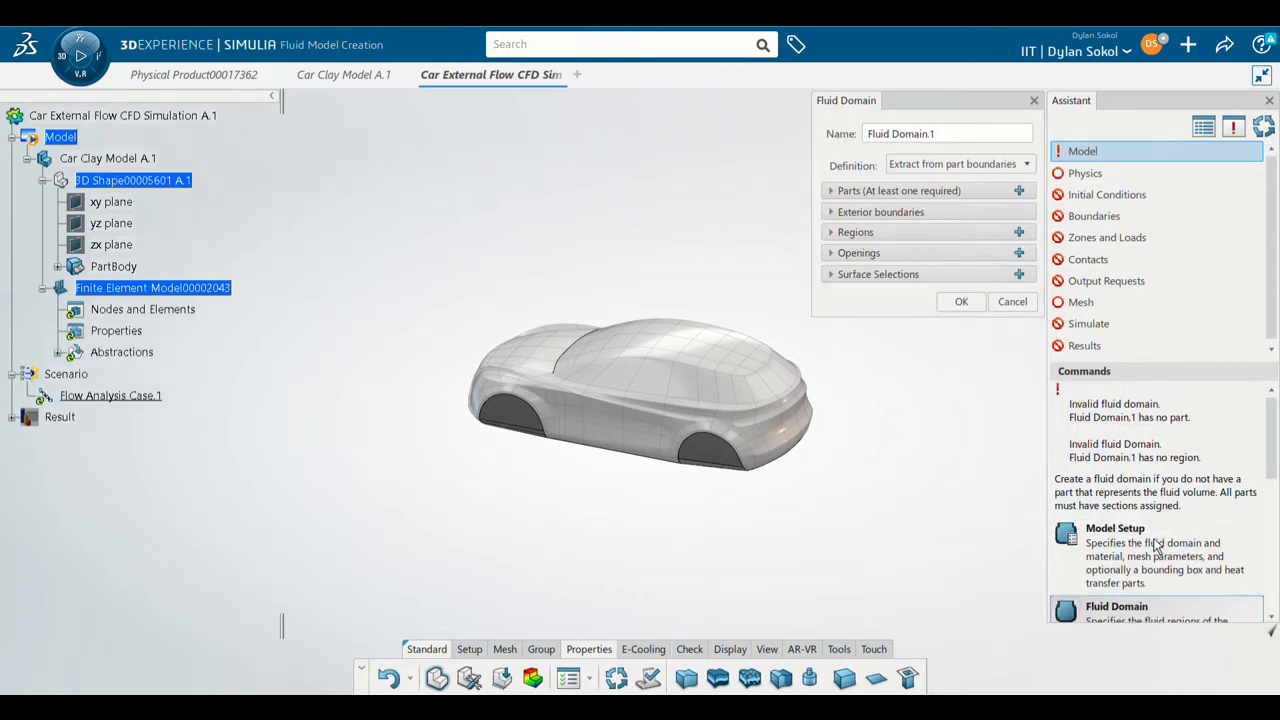
pyautogui.click(830, 191)
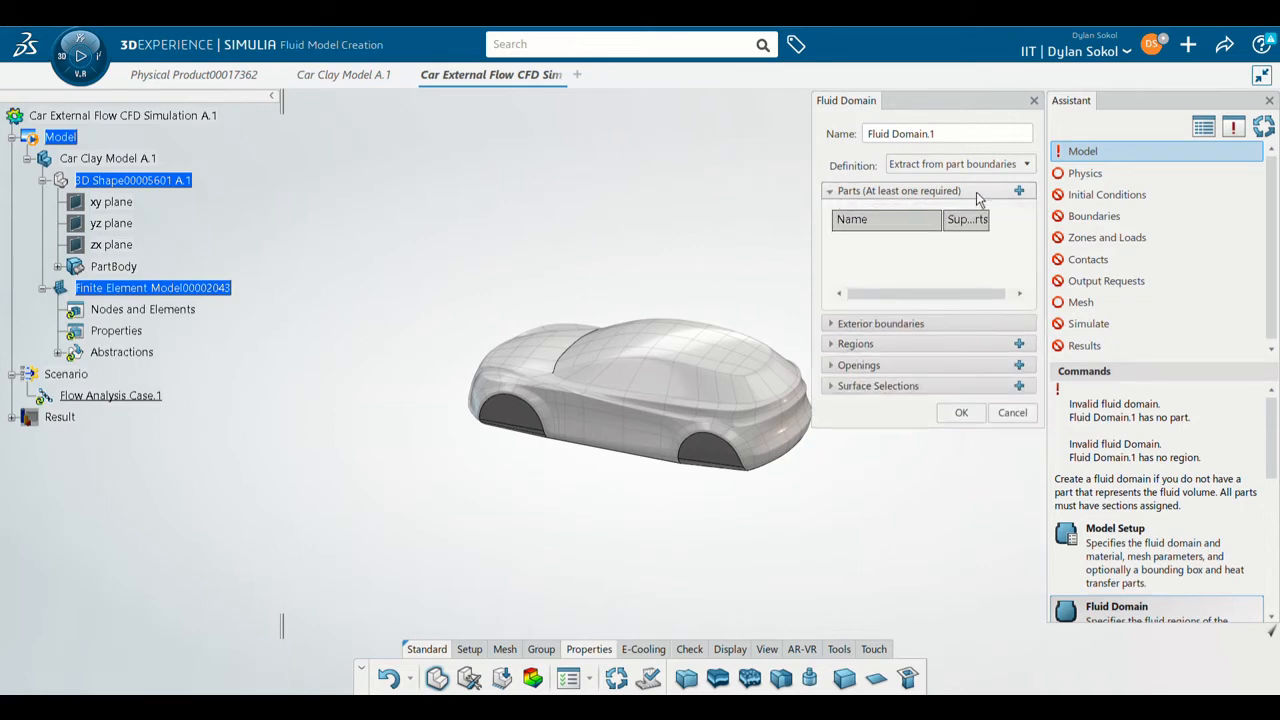
pyautogui.click(1019, 192)
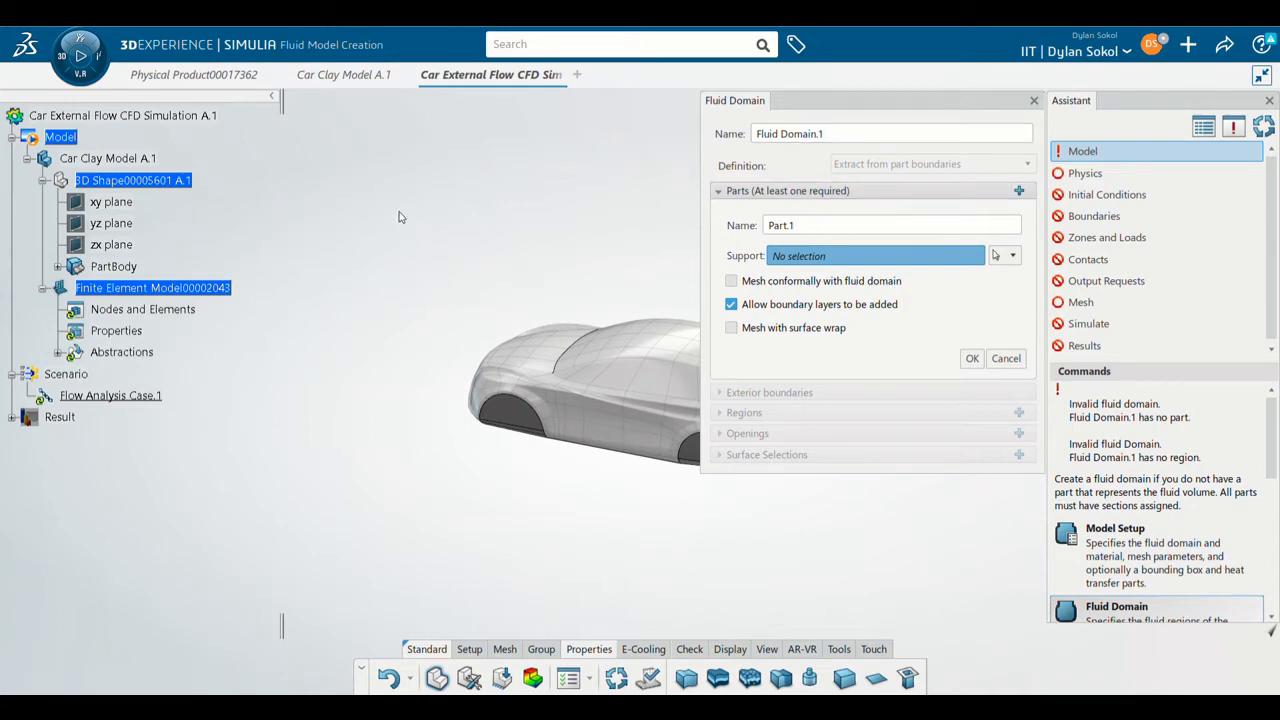
pyautogui.moveTo(398, 217); pyautogui.dragTo(1008, 613)
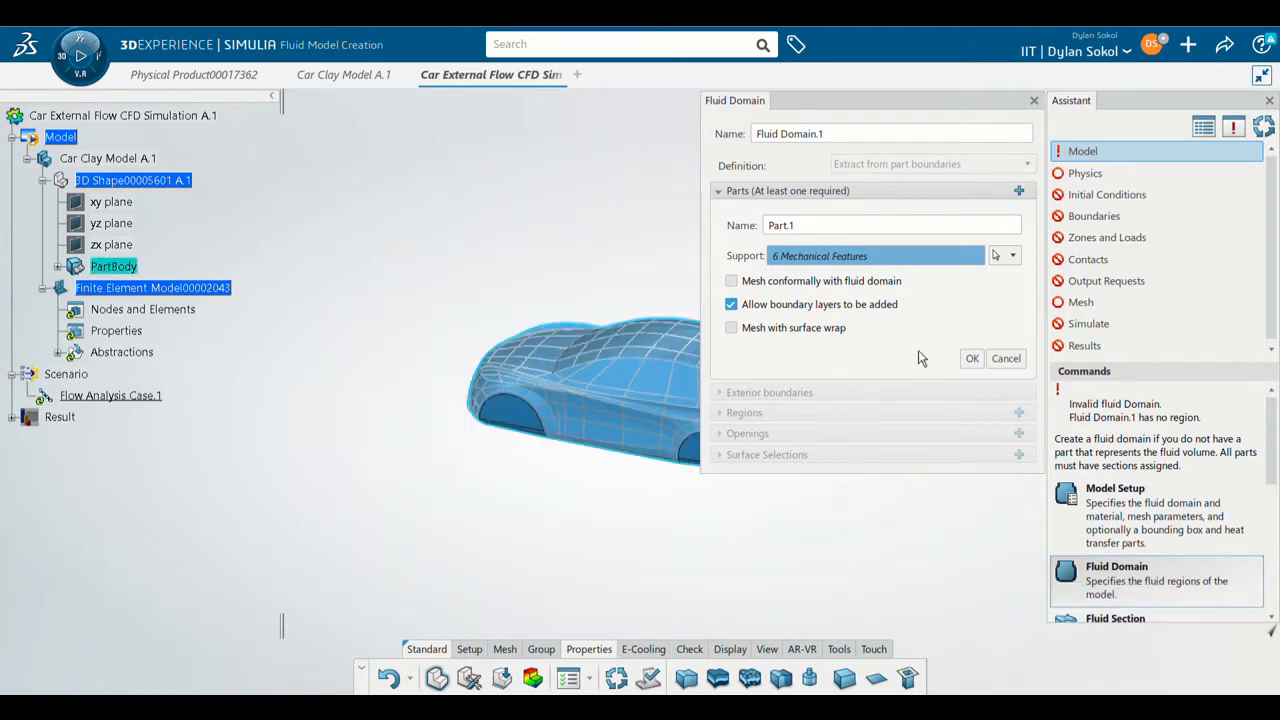
pyautogui.click(970, 362)
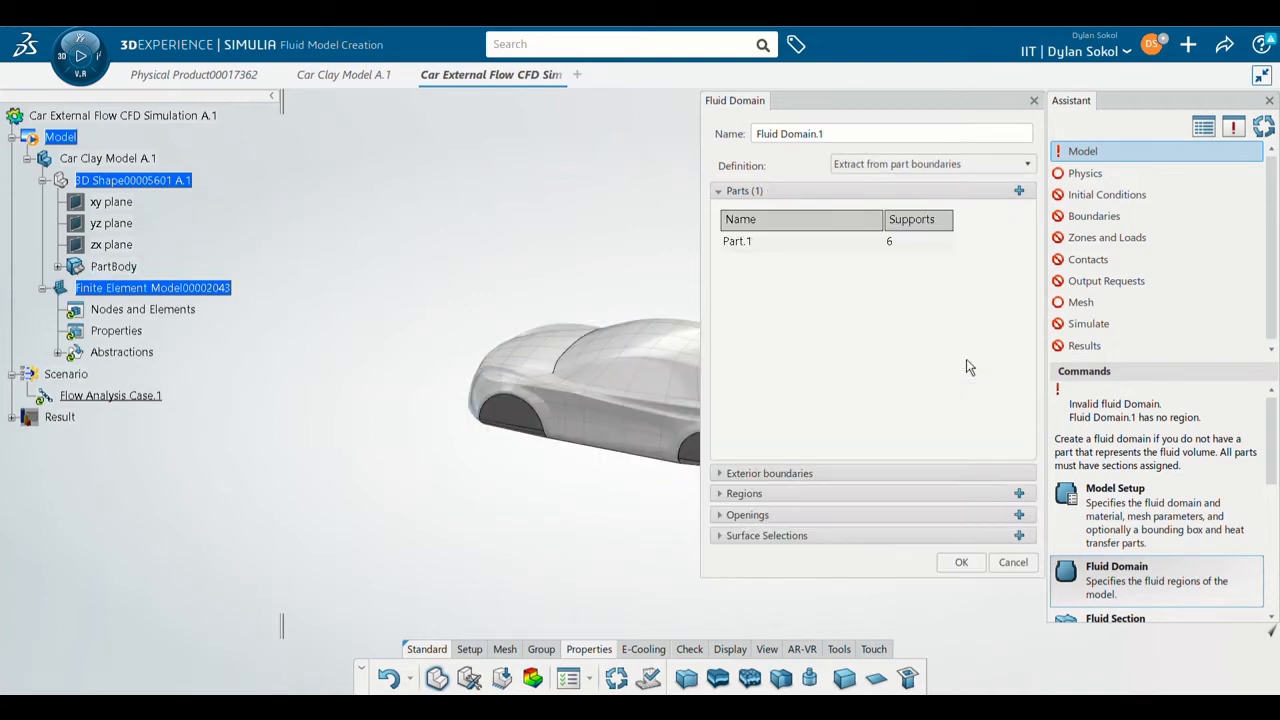
# Step: Define the fluid domain's exterior boundaries as a bounding box
pyautogui.click(719, 191)
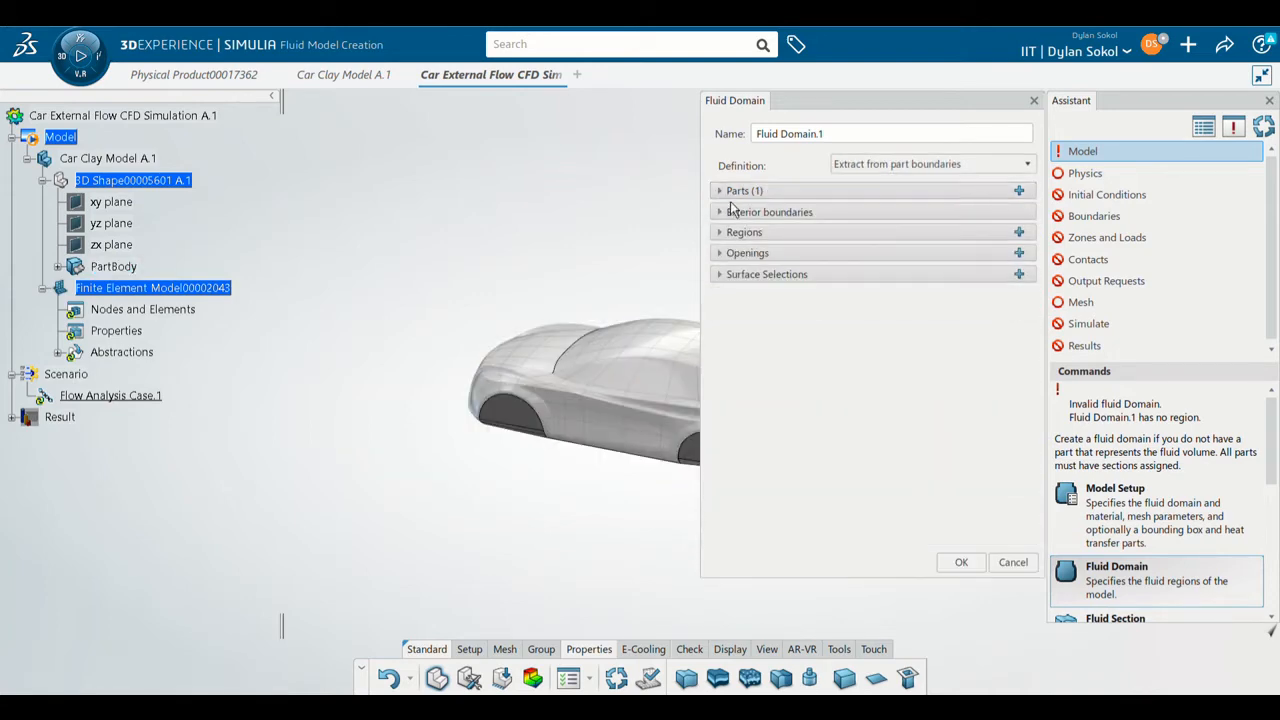
pyautogui.click(719, 212)
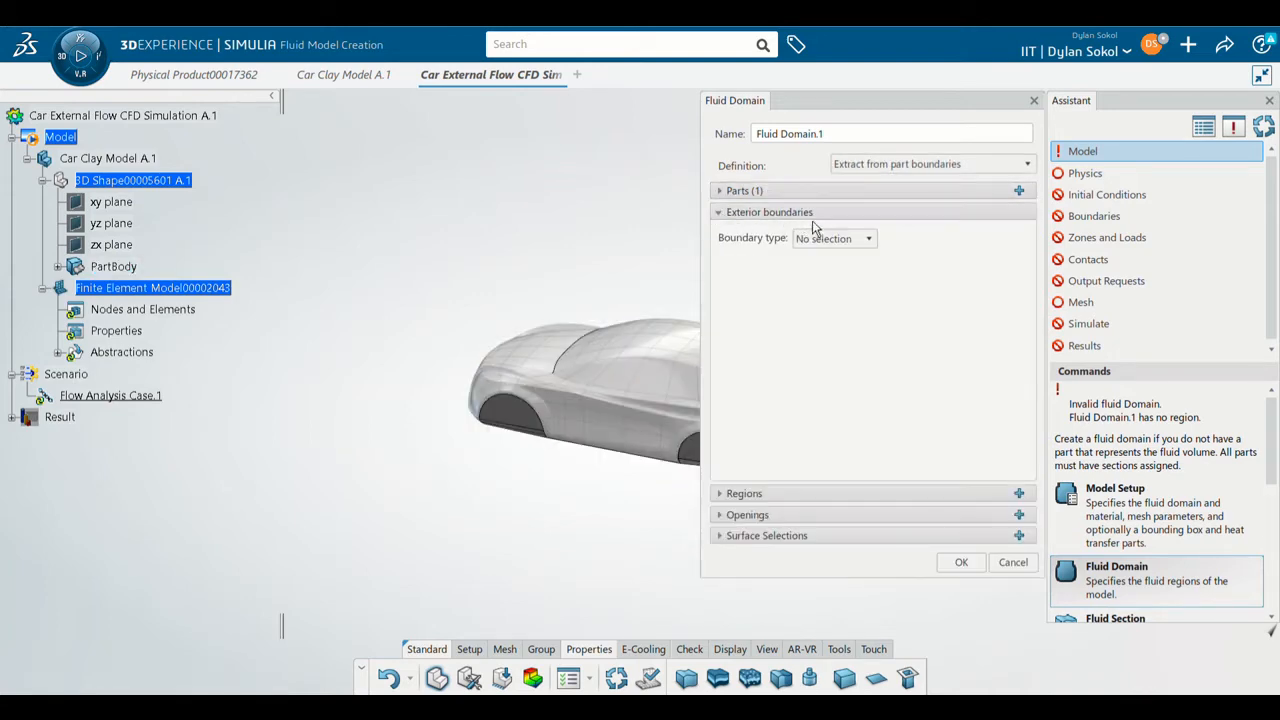
pyautogui.click(850, 239)
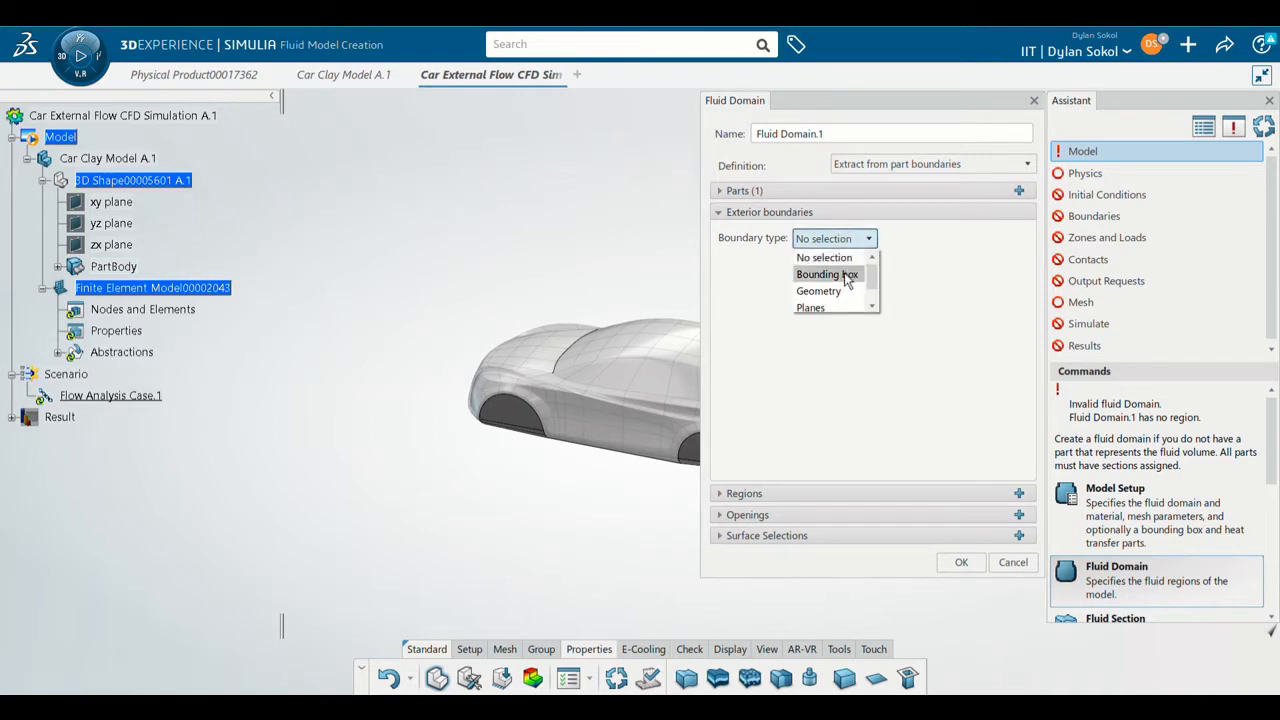
pyautogui.click(846, 276)
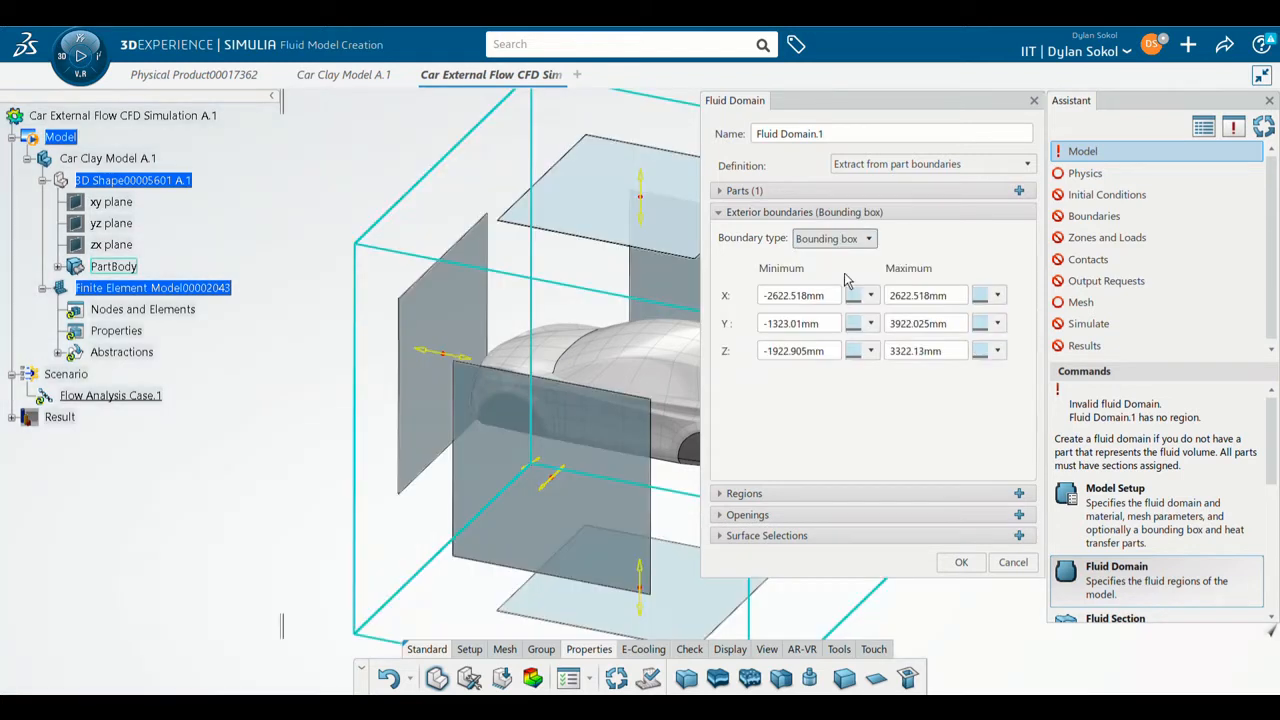
# Step: Set the bounding box limits to -3400 mm and 0 mm in X, and -2800 mm and 15200 mm in Y
pyautogui.click(822, 300)
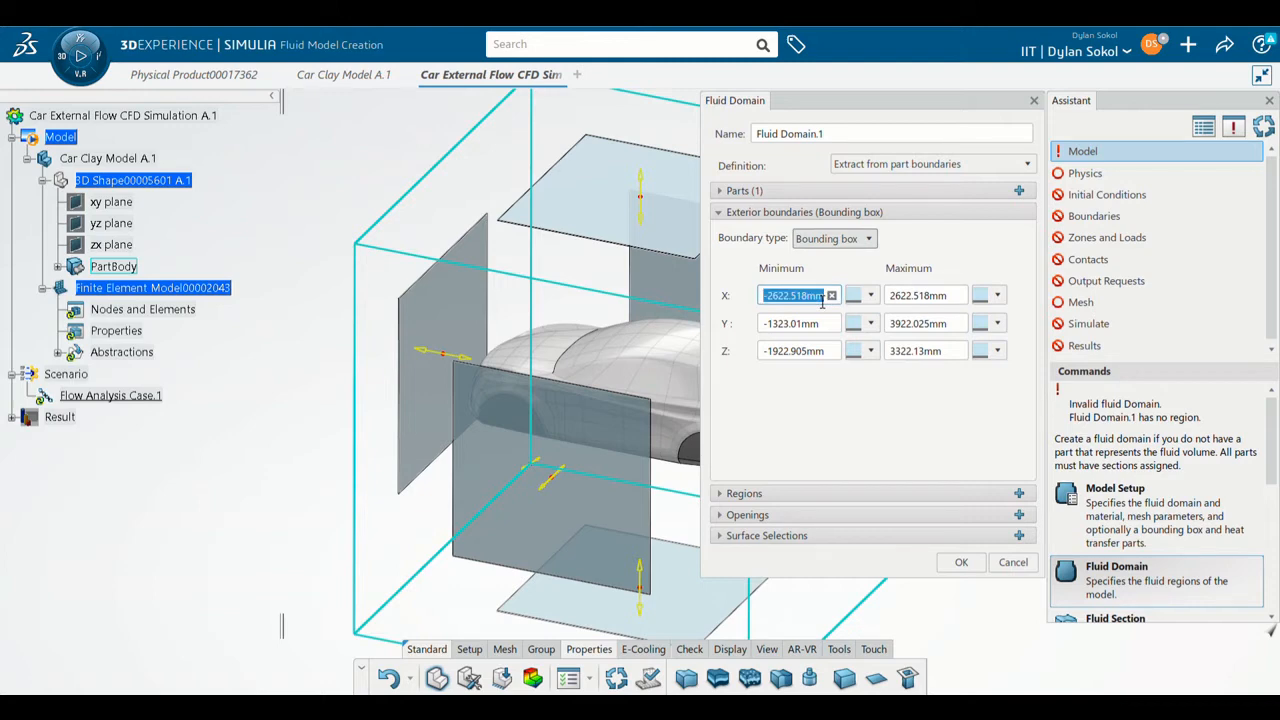
pyautogui.write('-3400')
pyautogui.click(937, 304)
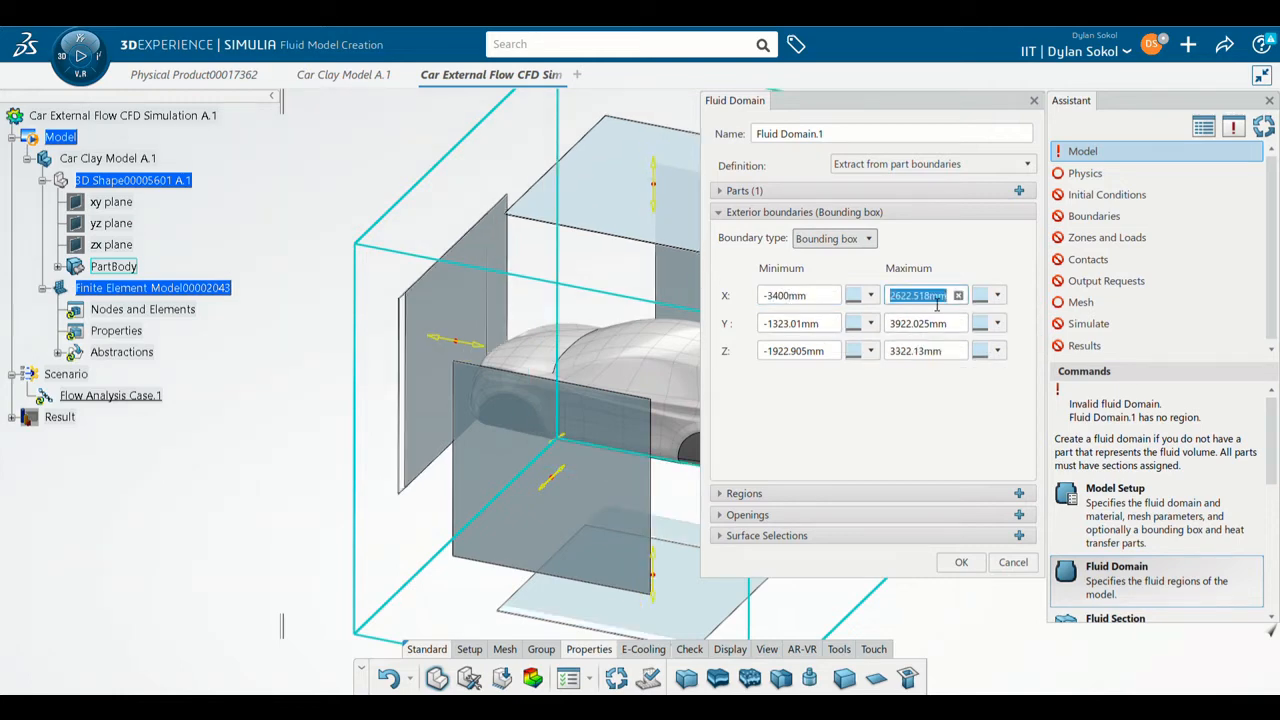
pyautogui.write('0')
pyautogui.click(815, 323)
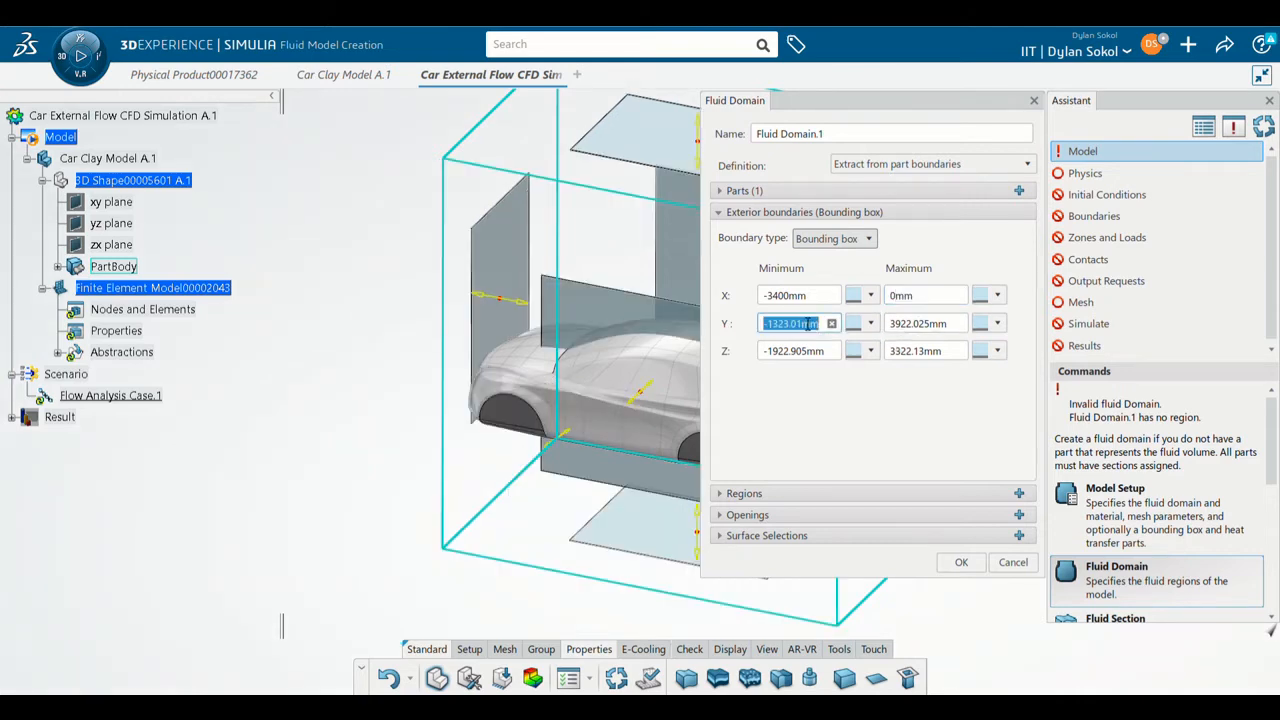
pyautogui.write('-2800')
pyautogui.click(928, 324)
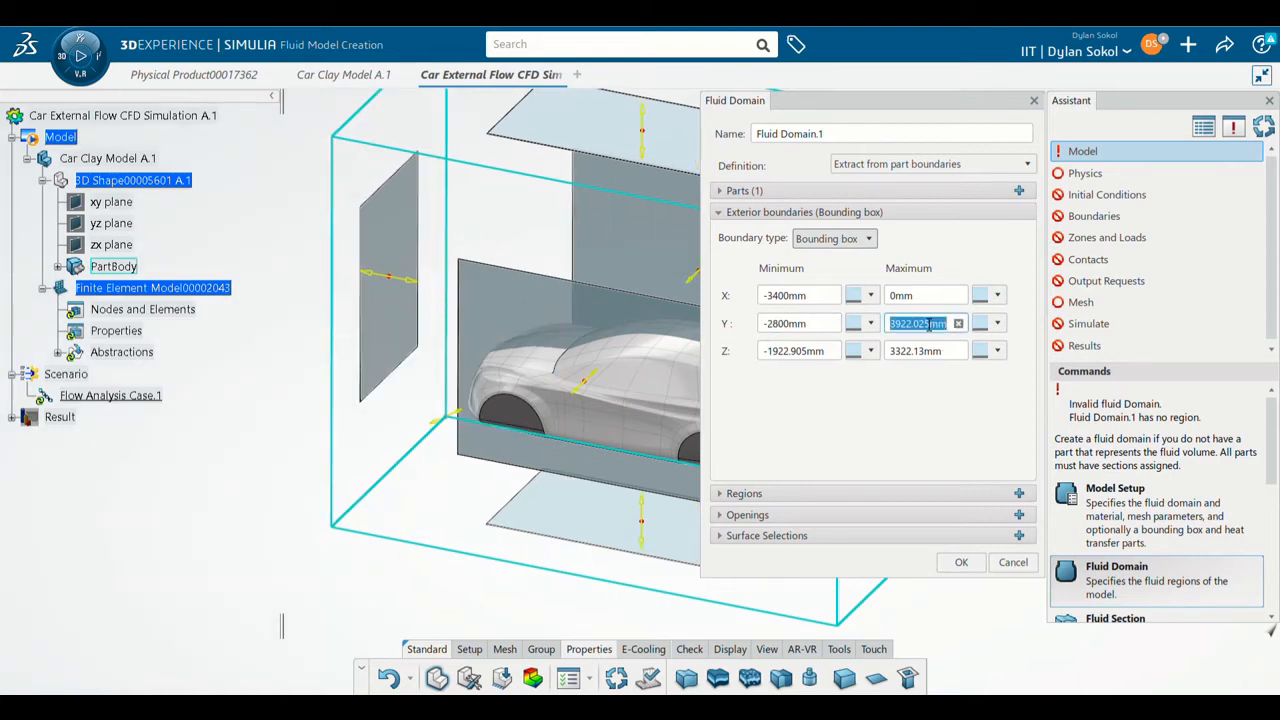
pyautogui.write('15200')
# Step: Set the bounding box Z limits to 100 mm and 3800 mm, and add boundary layers on the minimum Z side
pyautogui.click(805, 351)
pyautogui.write('100')
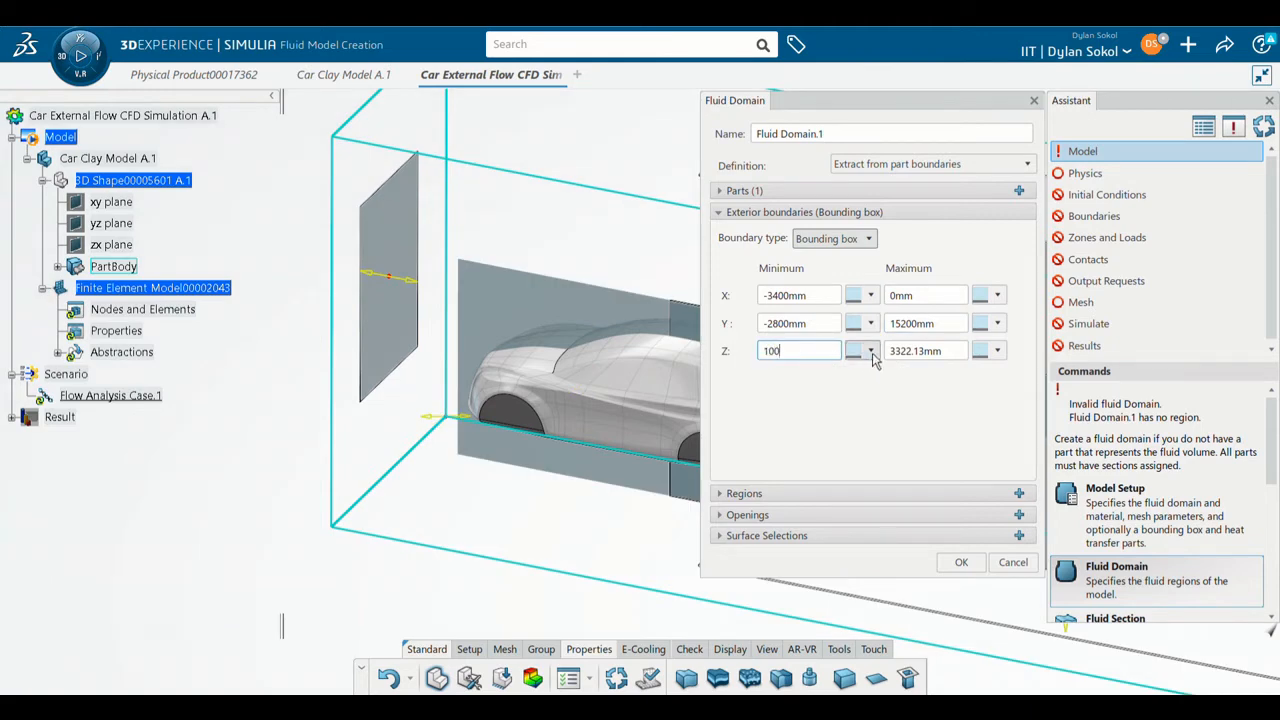
pyautogui.click(906, 358)
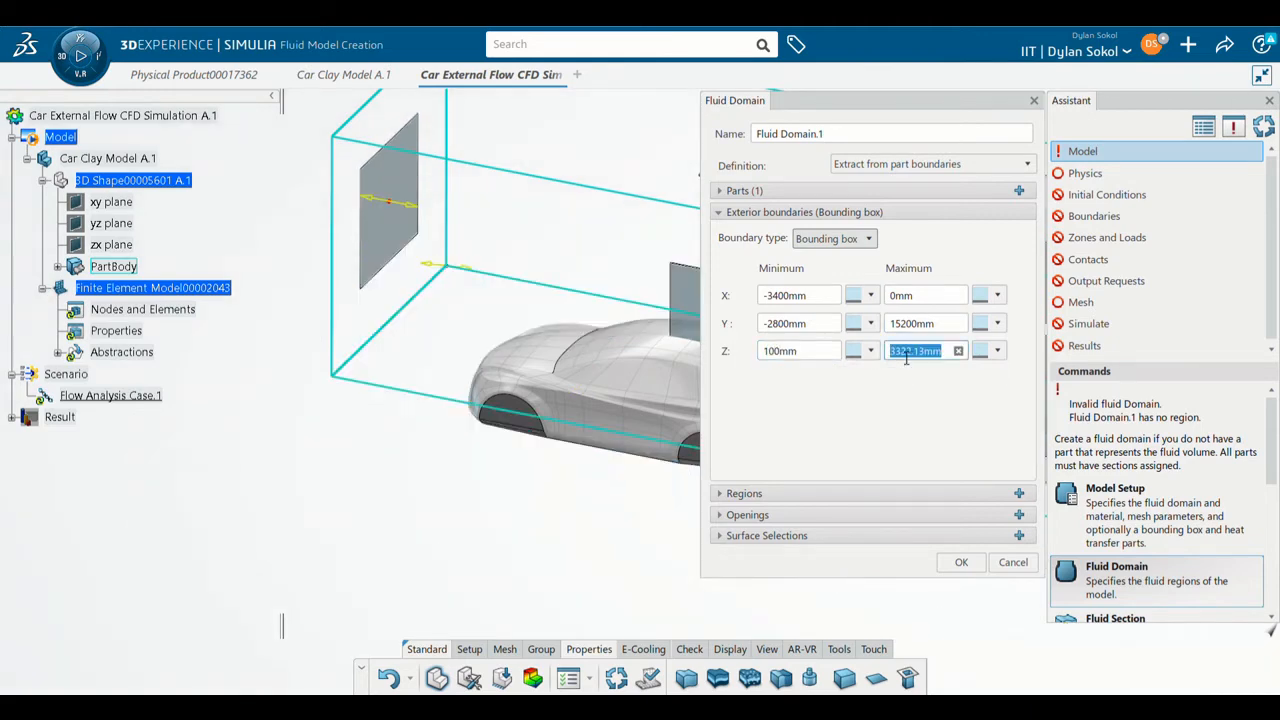
pyautogui.write('3800')
pyautogui.click(919, 391)
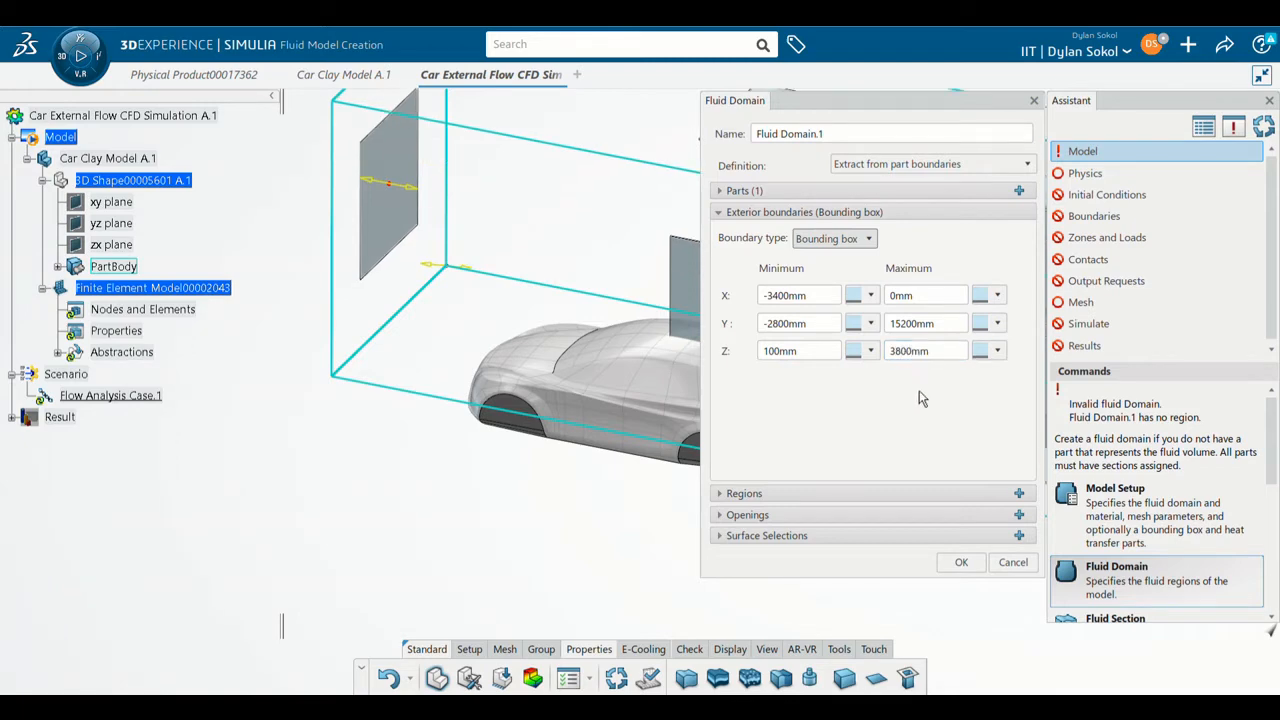
pyautogui.click(871, 353)
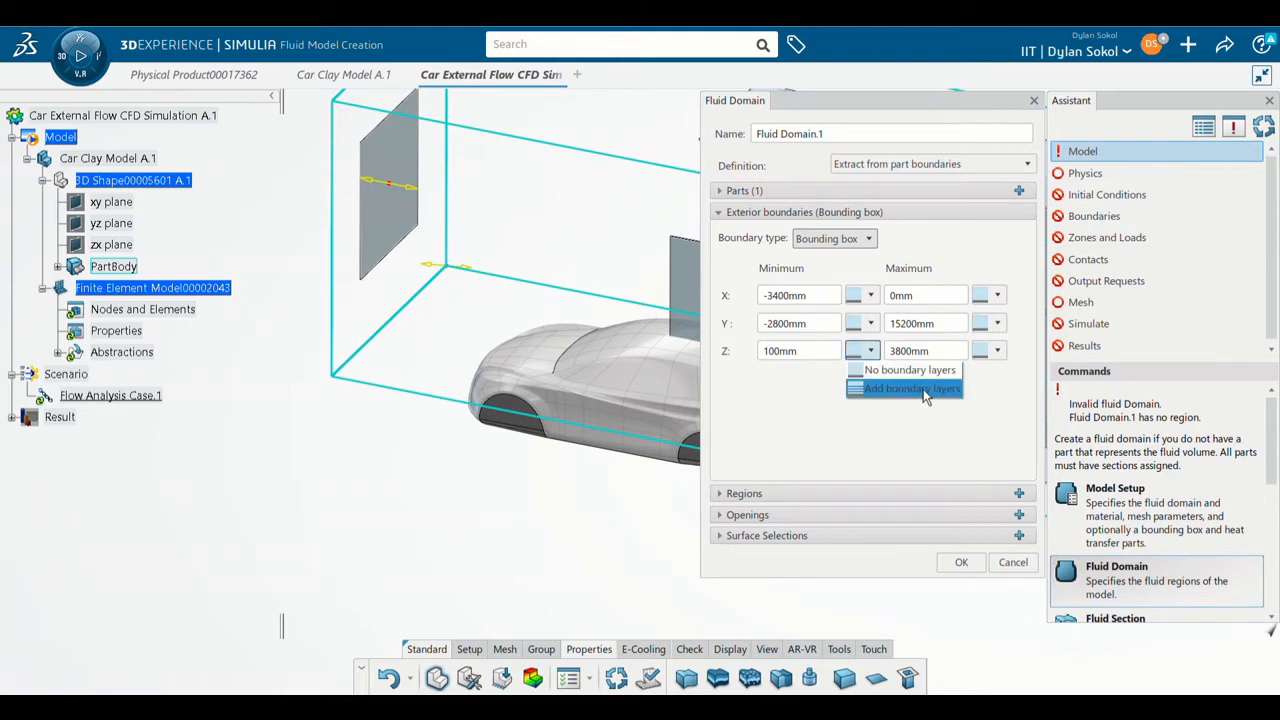
pyautogui.click(922, 389)
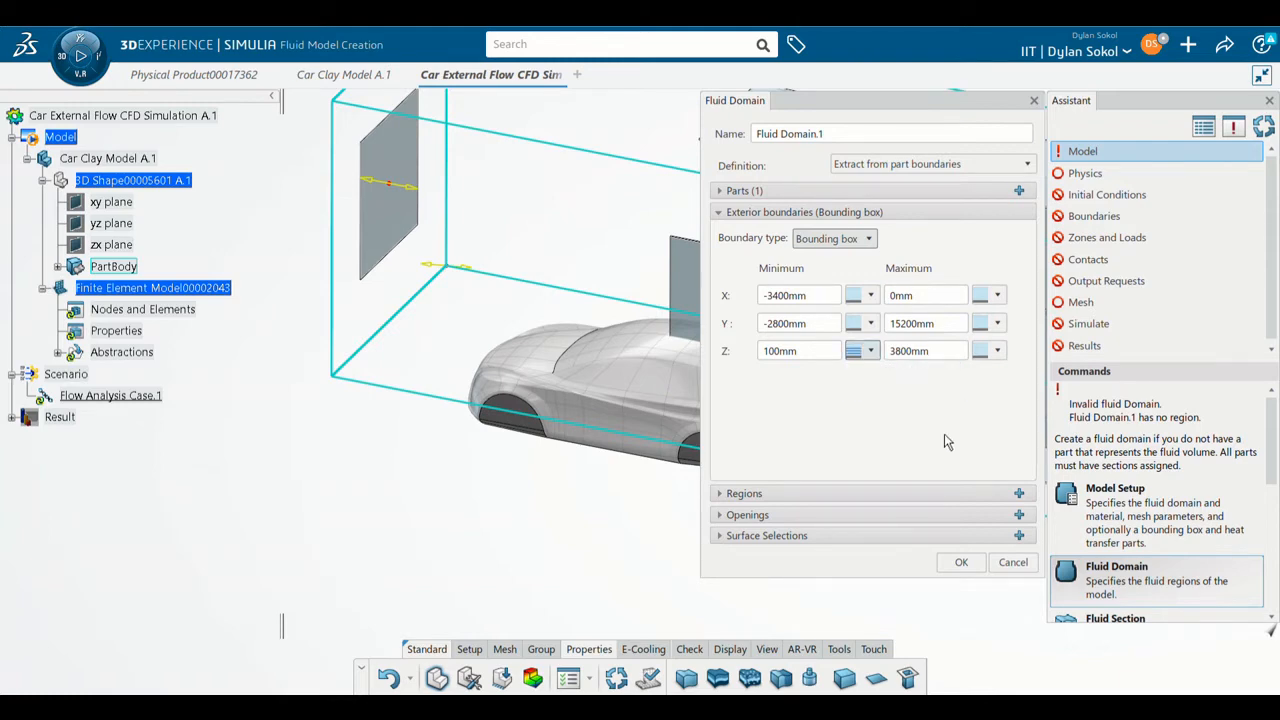
# Step: Add a region to the fluid domain using one outer face of the car body as its support, and finish the domain
pyautogui.click(719, 213)
pyautogui.click(728, 233)
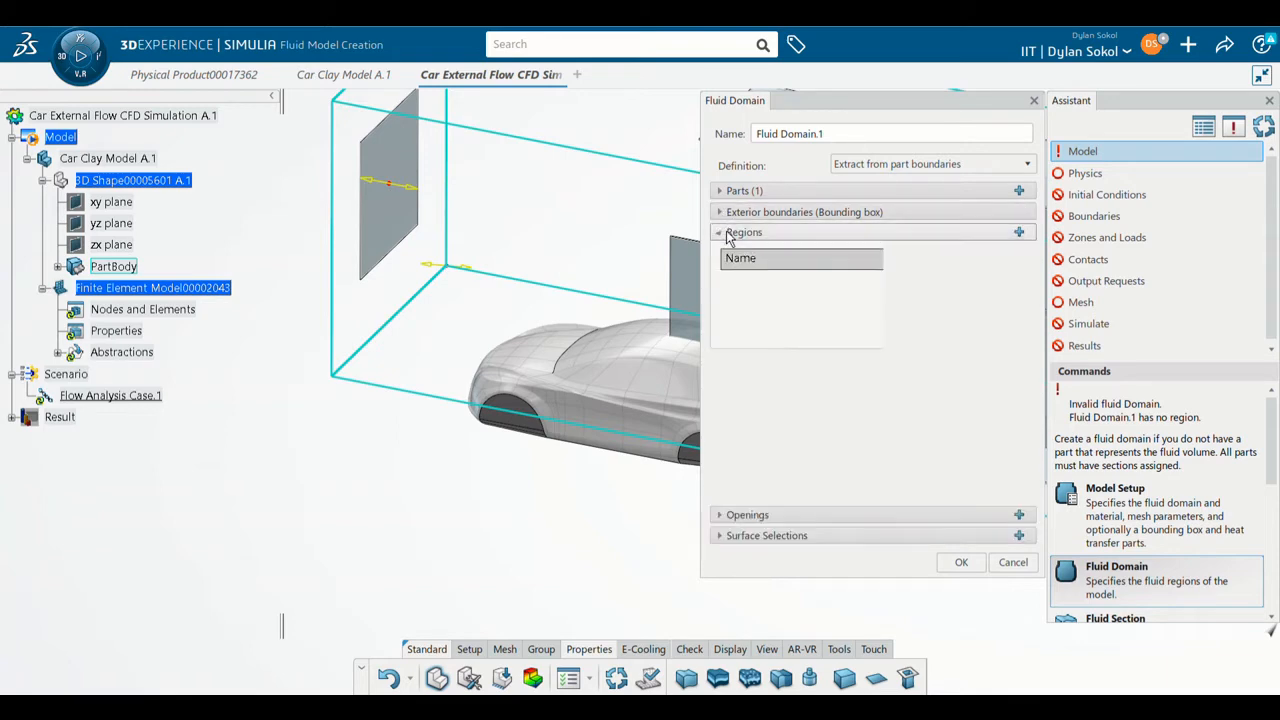
pyautogui.click(1018, 232)
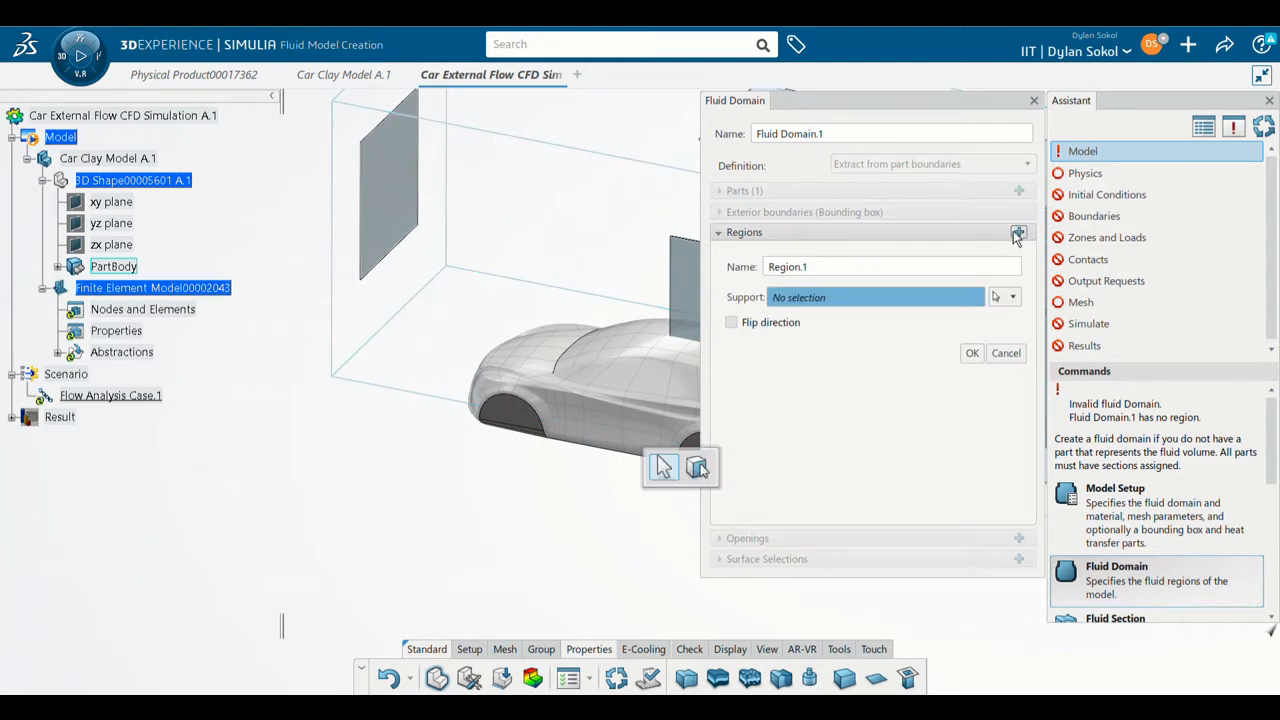
pyautogui.moveTo(588, 426); pyautogui.dragTo(766, 541, button='middle')
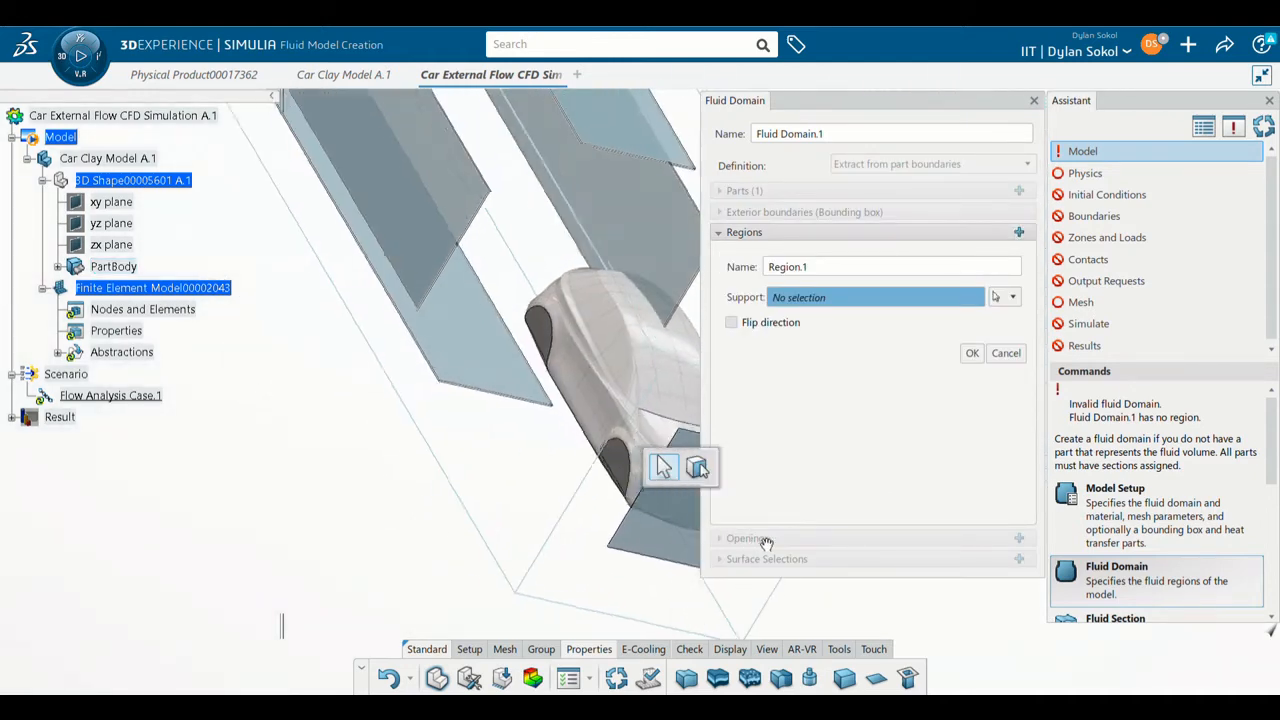
pyautogui.moveTo(534, 440); pyautogui.dragTo(419, 443, button='middle')
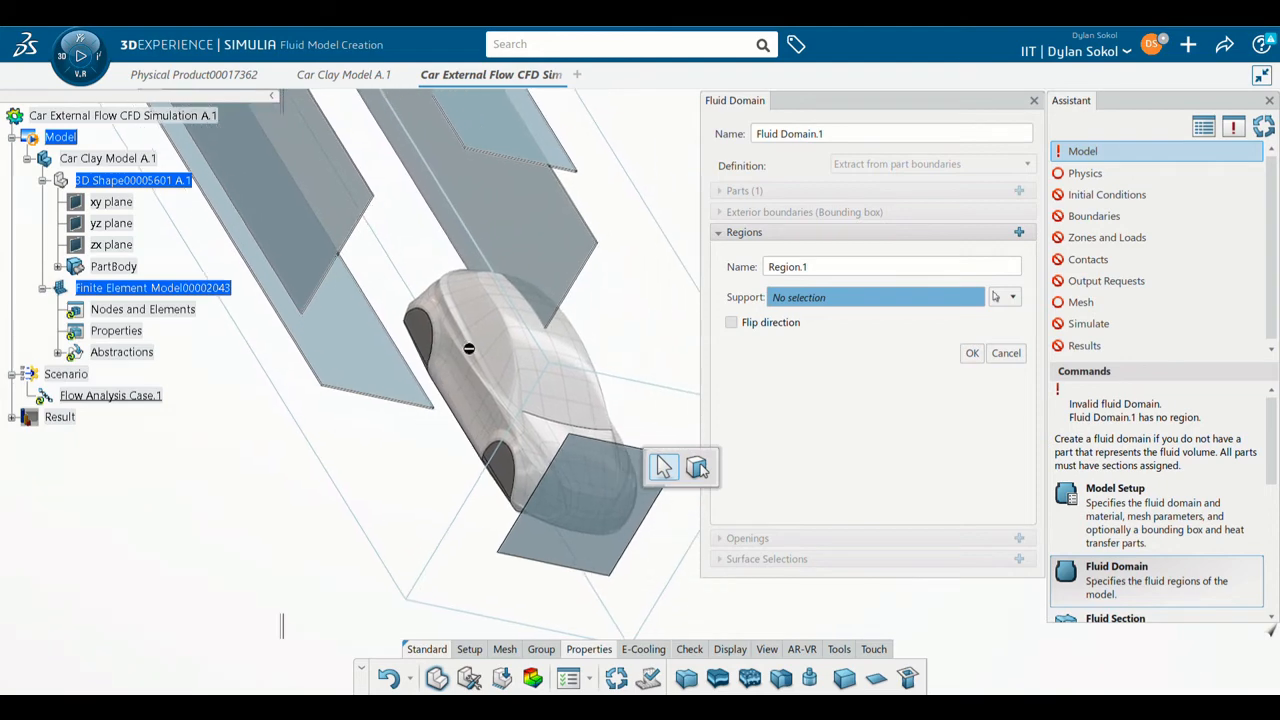
pyautogui.click(505, 334)
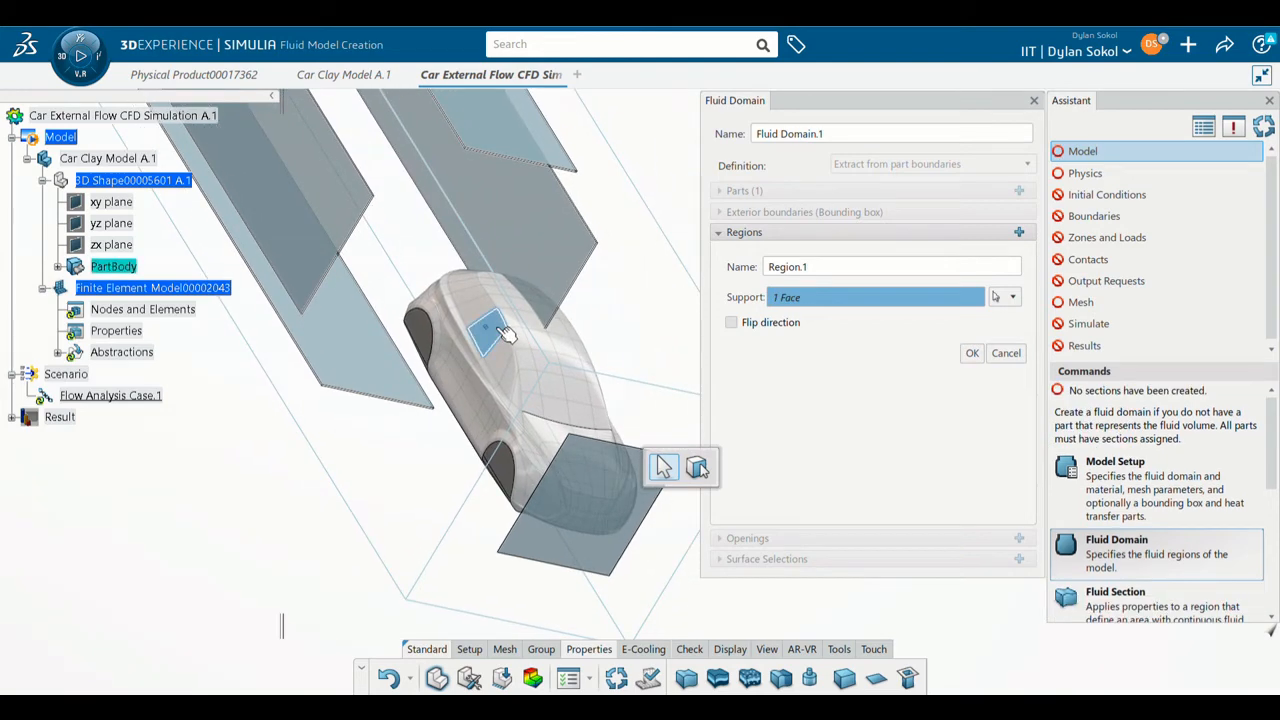
pyautogui.moveTo(523, 409); pyautogui.dragTo(369, 374, button='middle')
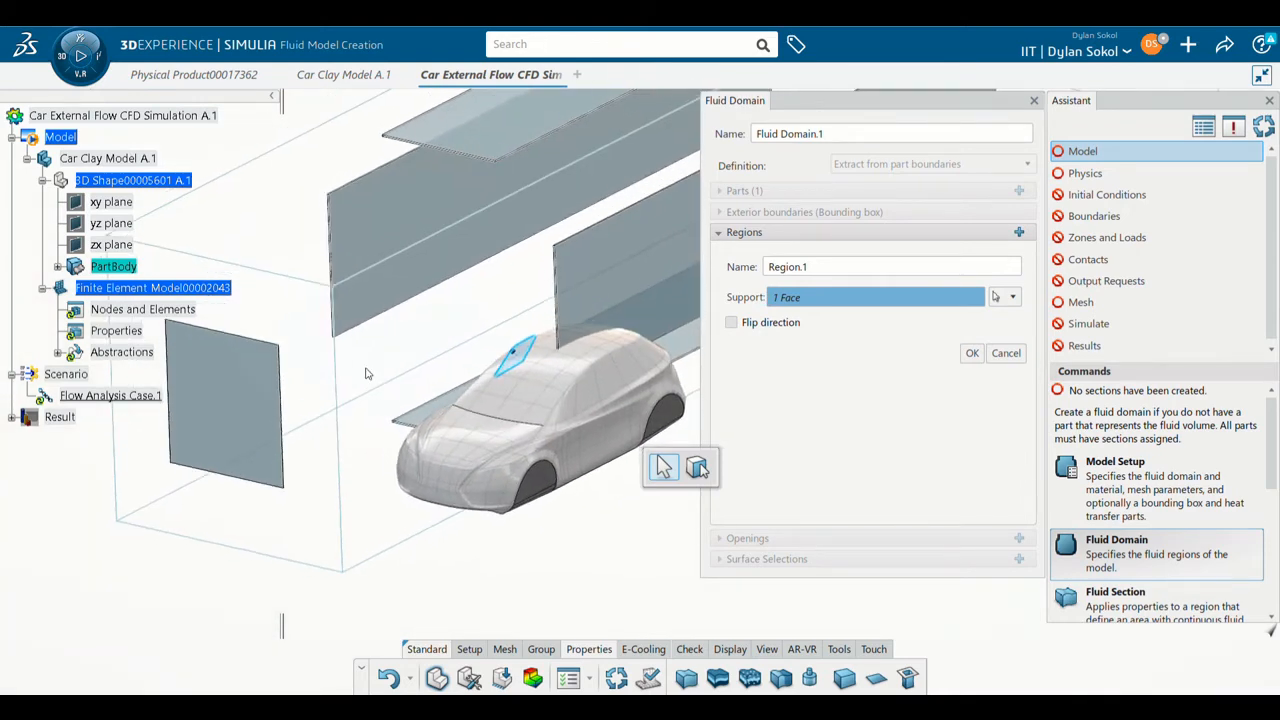
pyautogui.click(971, 356)
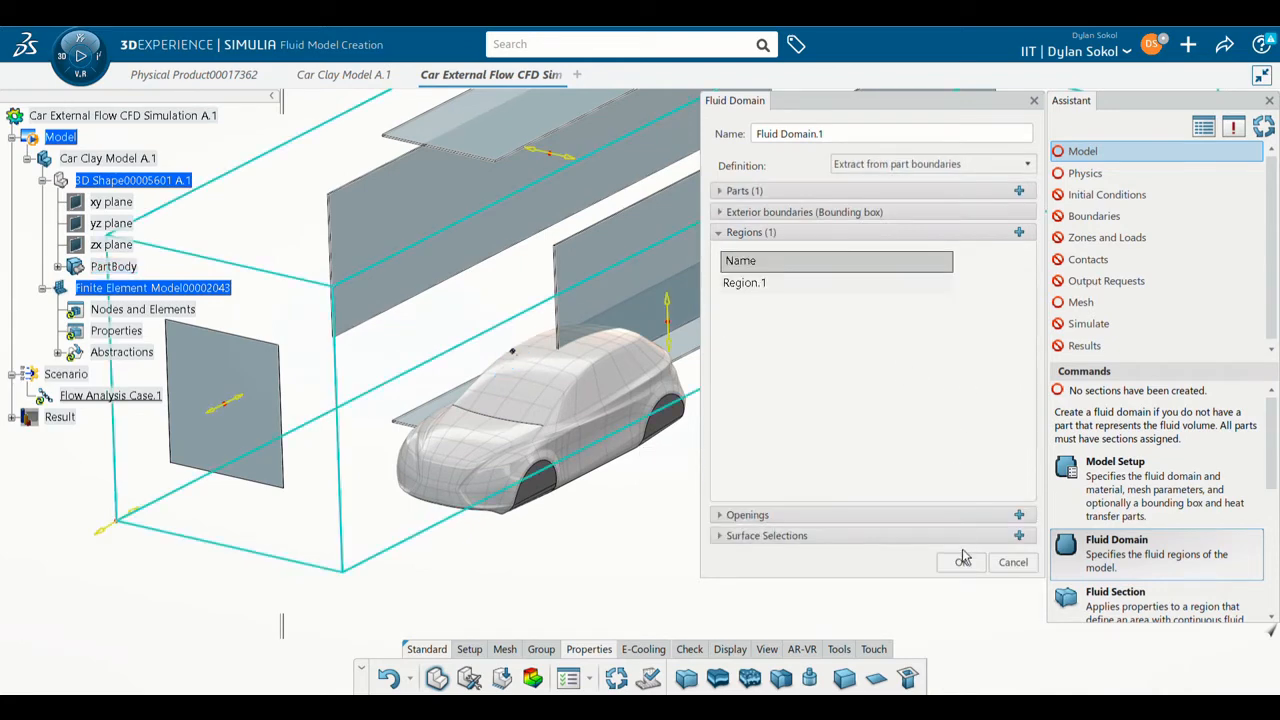
pyautogui.click(962, 560)
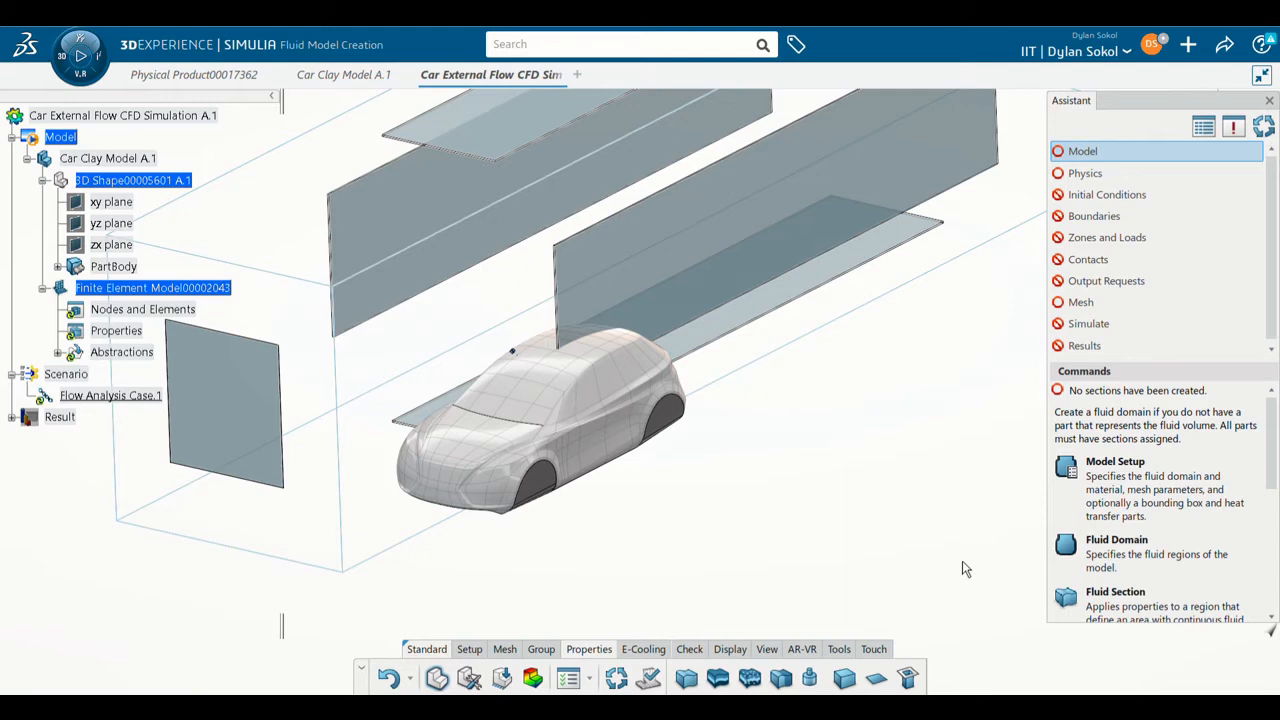
# Step: Create a fluid section on the domain's region, filtering the materials by air and assigning wsAir
pyautogui.scroll(-1, 1150, 545)
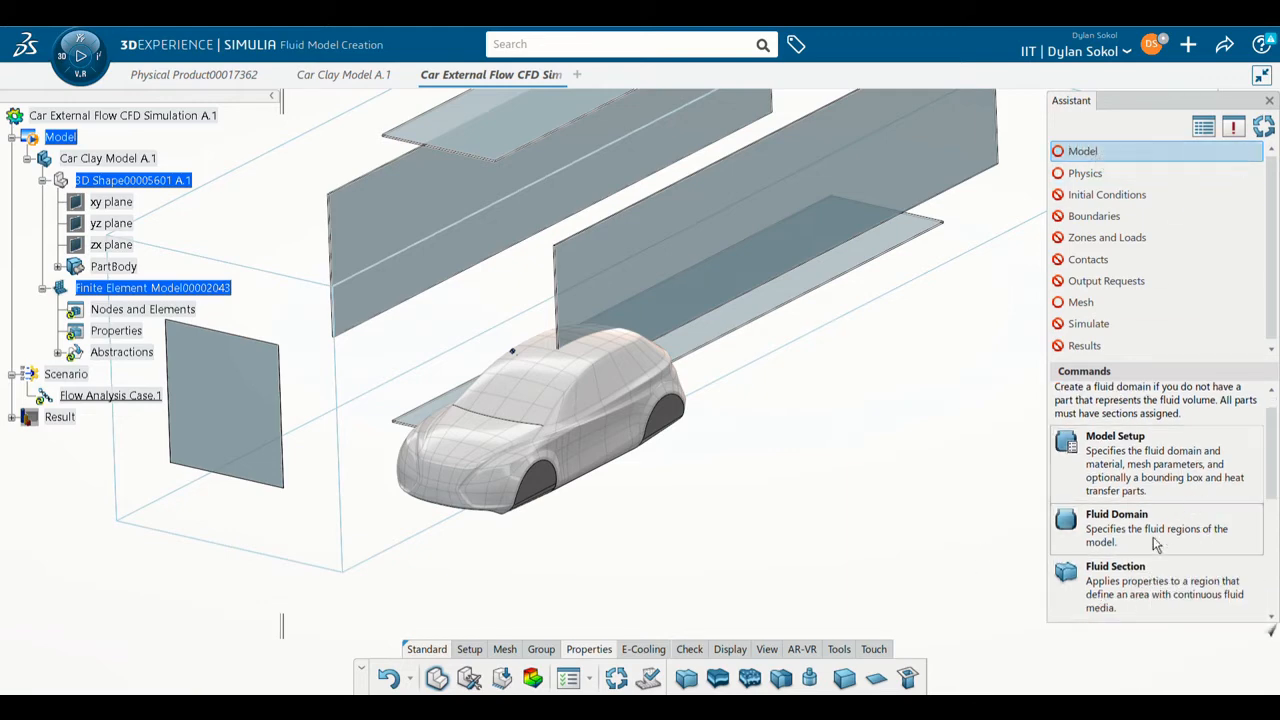
pyautogui.click(1128, 578)
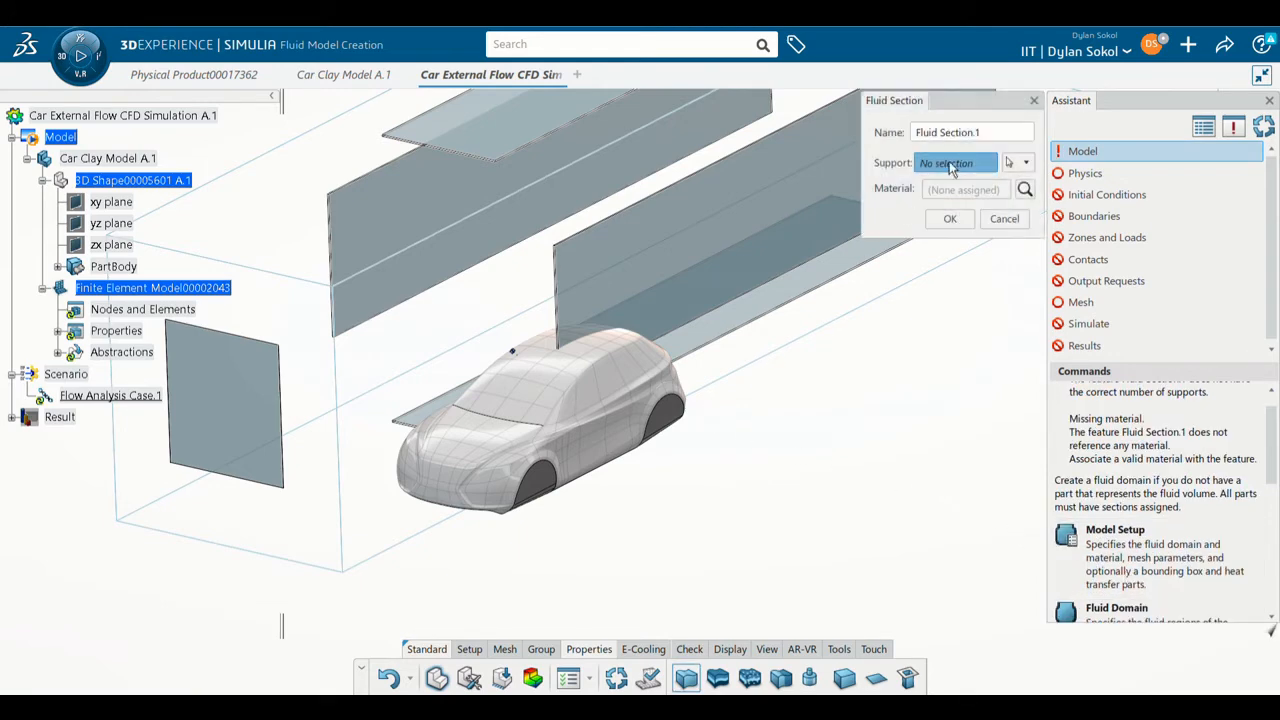
pyautogui.moveTo(580, 452)
pyautogui.mouseDown(button='middle')
pyautogui.moveTo(654, 491)
pyautogui.moveTo(715, 485)
pyautogui.moveTo(517, 456)
pyautogui.moveTo(625, 443)
pyautogui.moveTo(600, 437)
pyautogui.moveTo(617, 297)
pyautogui.moveTo(576, 434)
pyautogui.moveTo(780, 371)
pyautogui.mouseUp(button='middle')
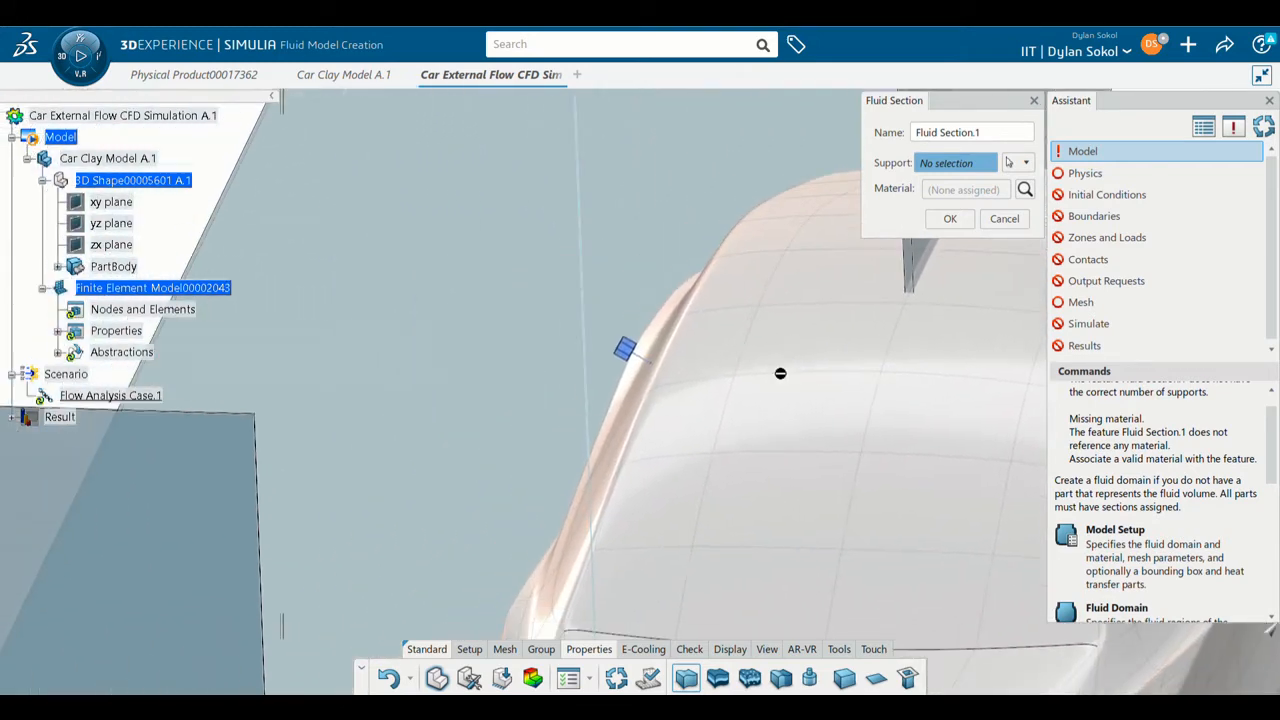
pyautogui.click(634, 352)
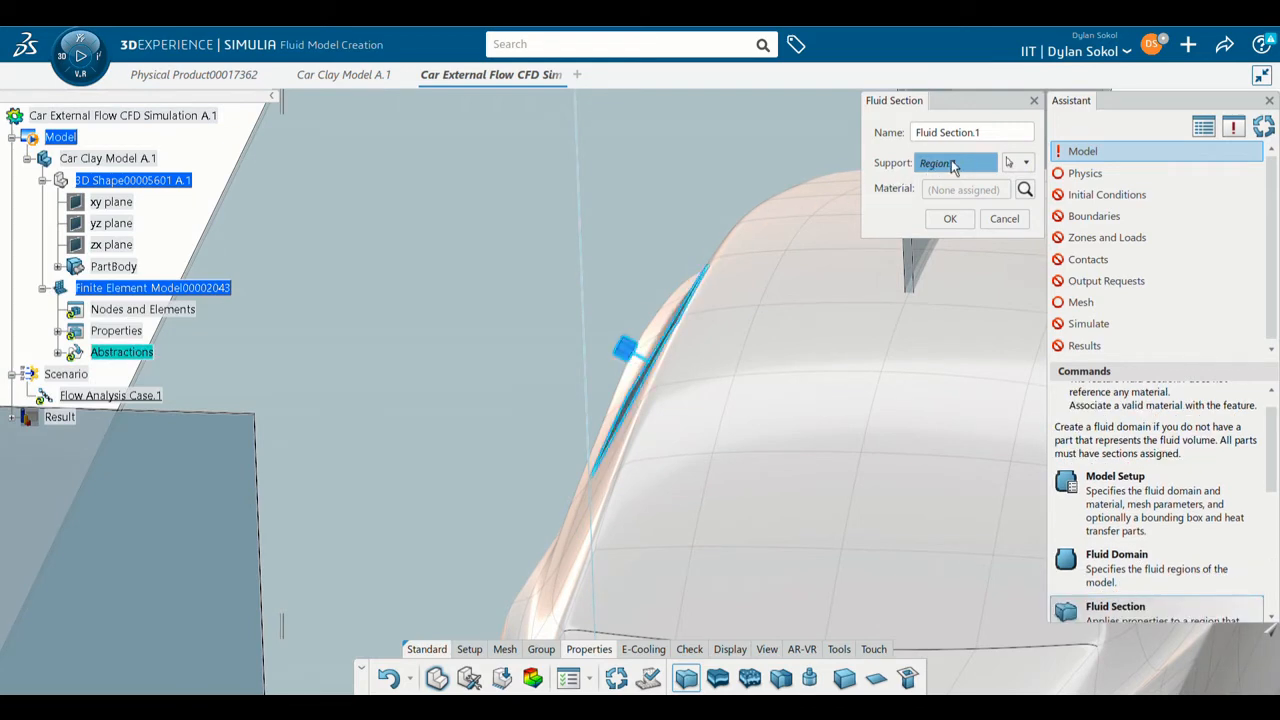
pyautogui.click(1024, 190)
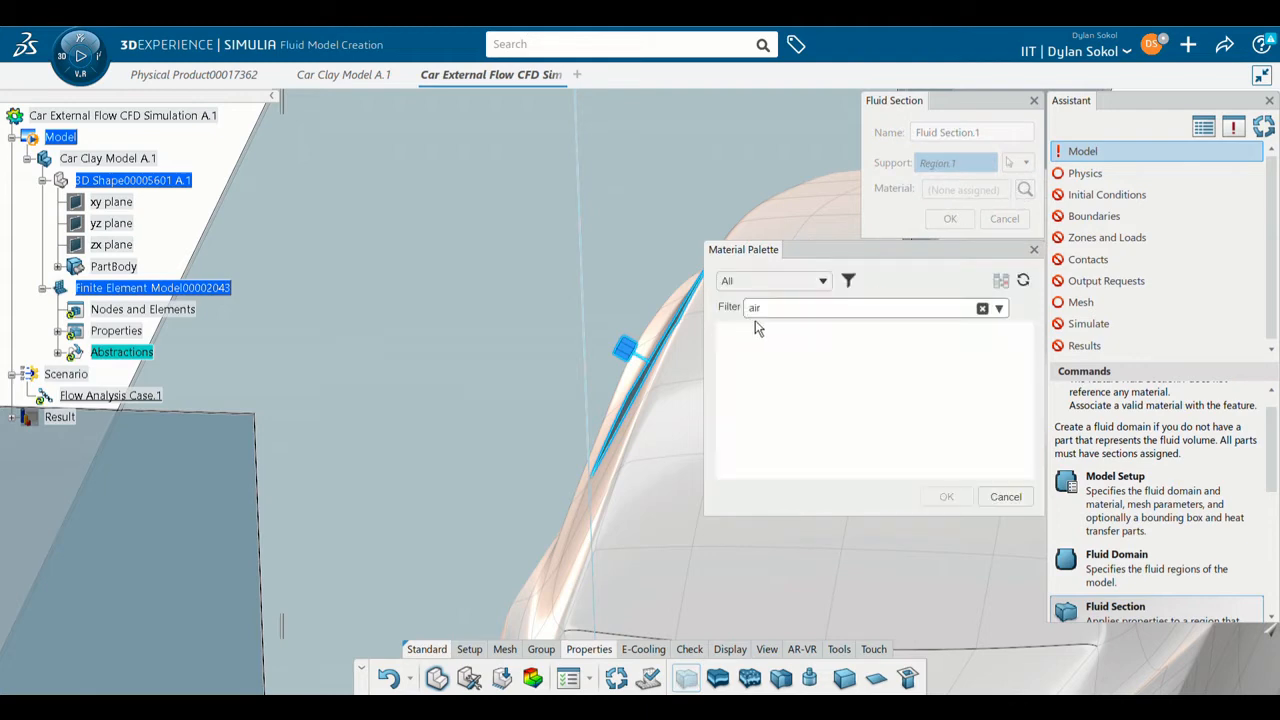
pyautogui.write('air')
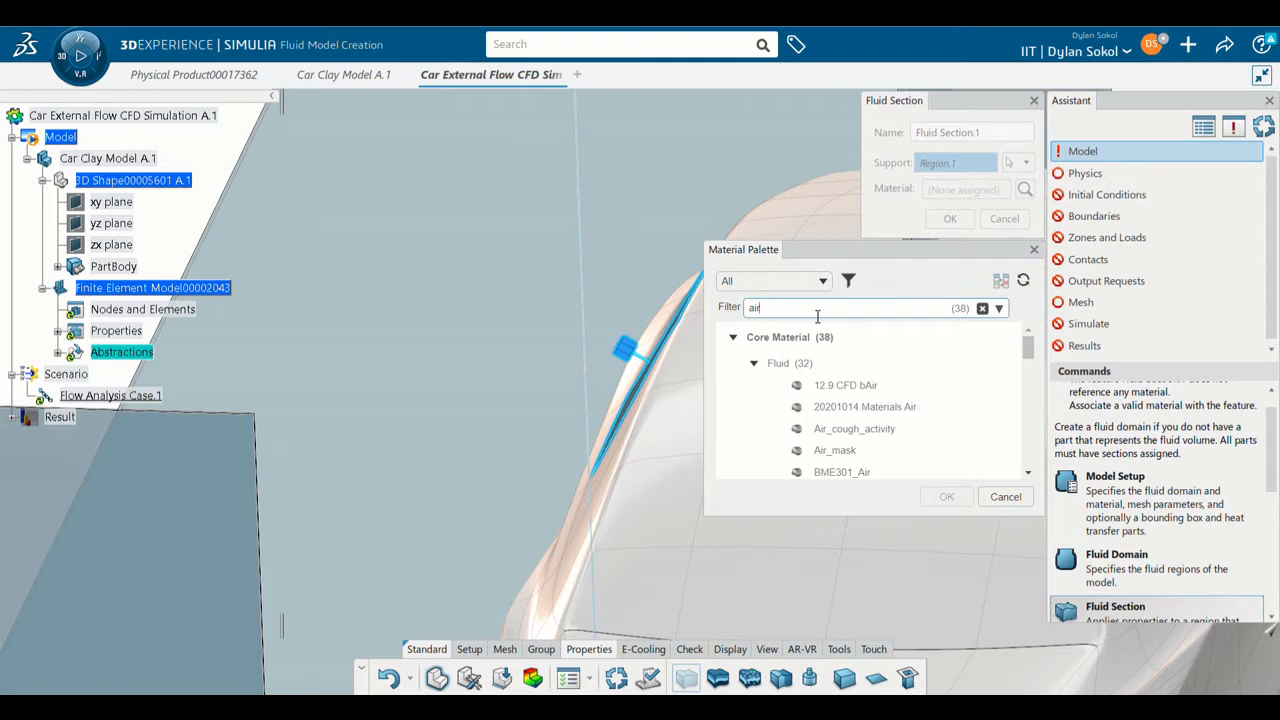
pyautogui.scroll(-10, 940, 427)
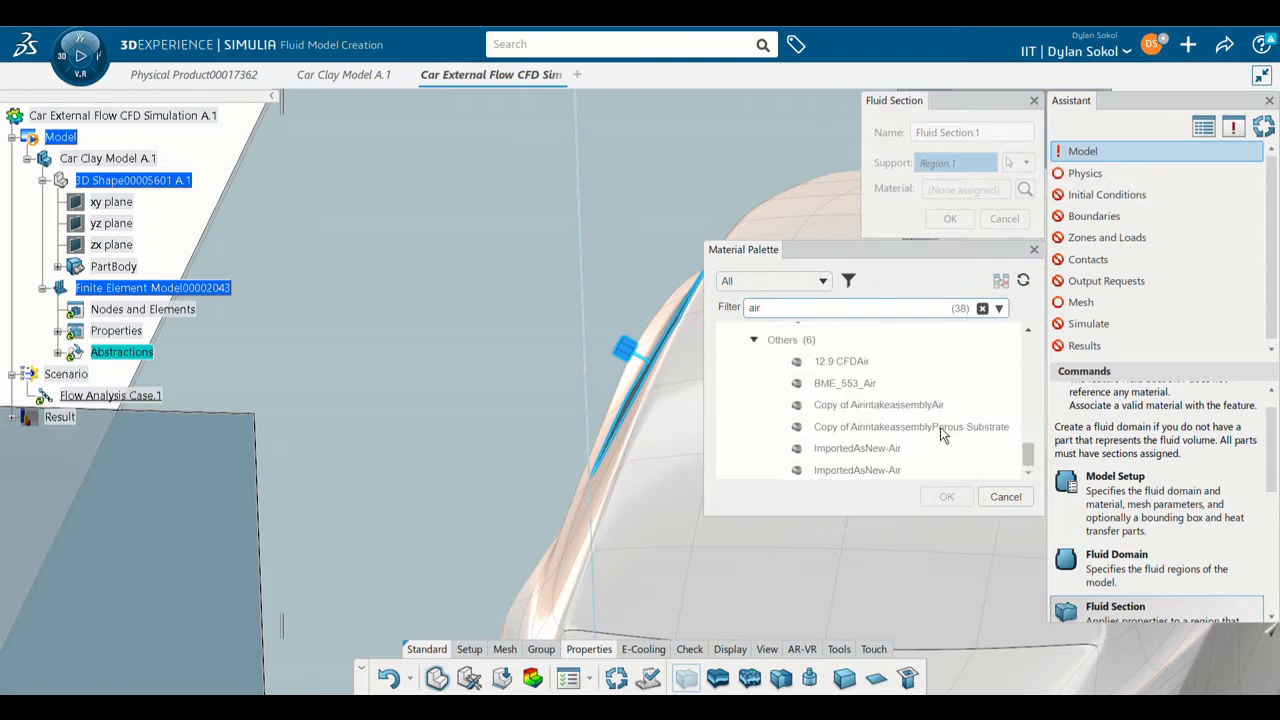
pyautogui.doubleClick(871, 405)
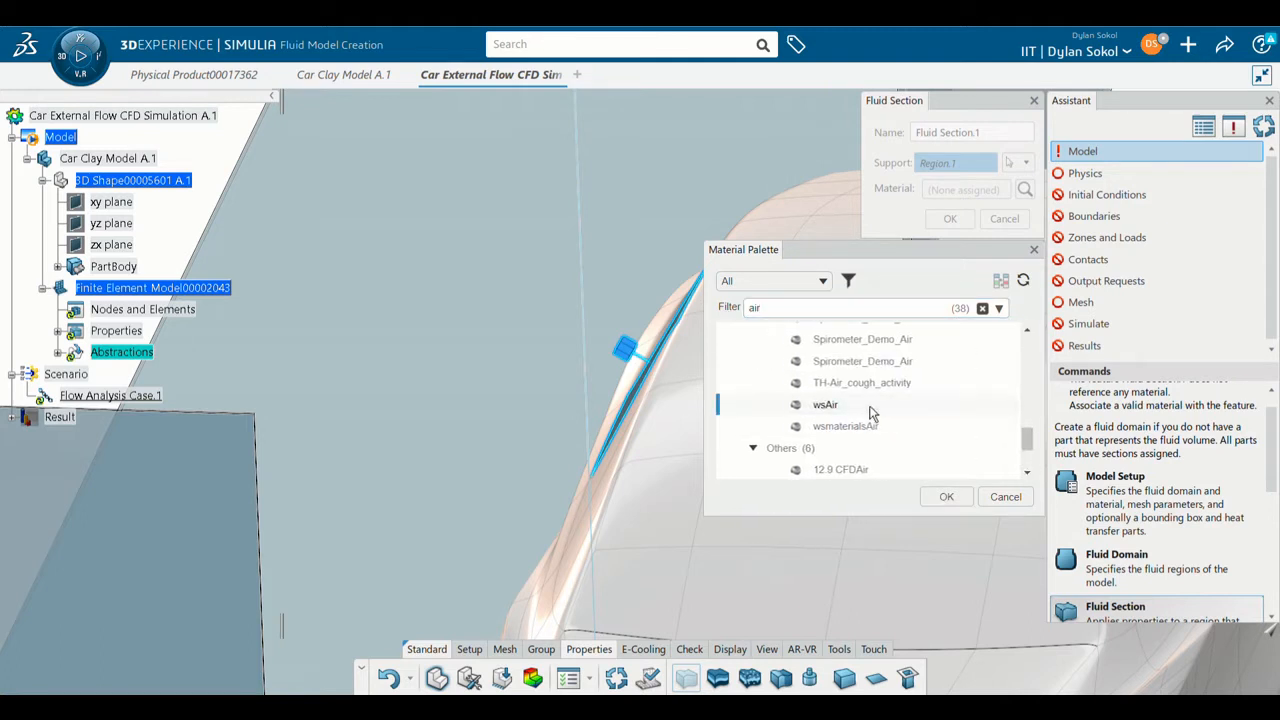
pyautogui.click(958, 507)
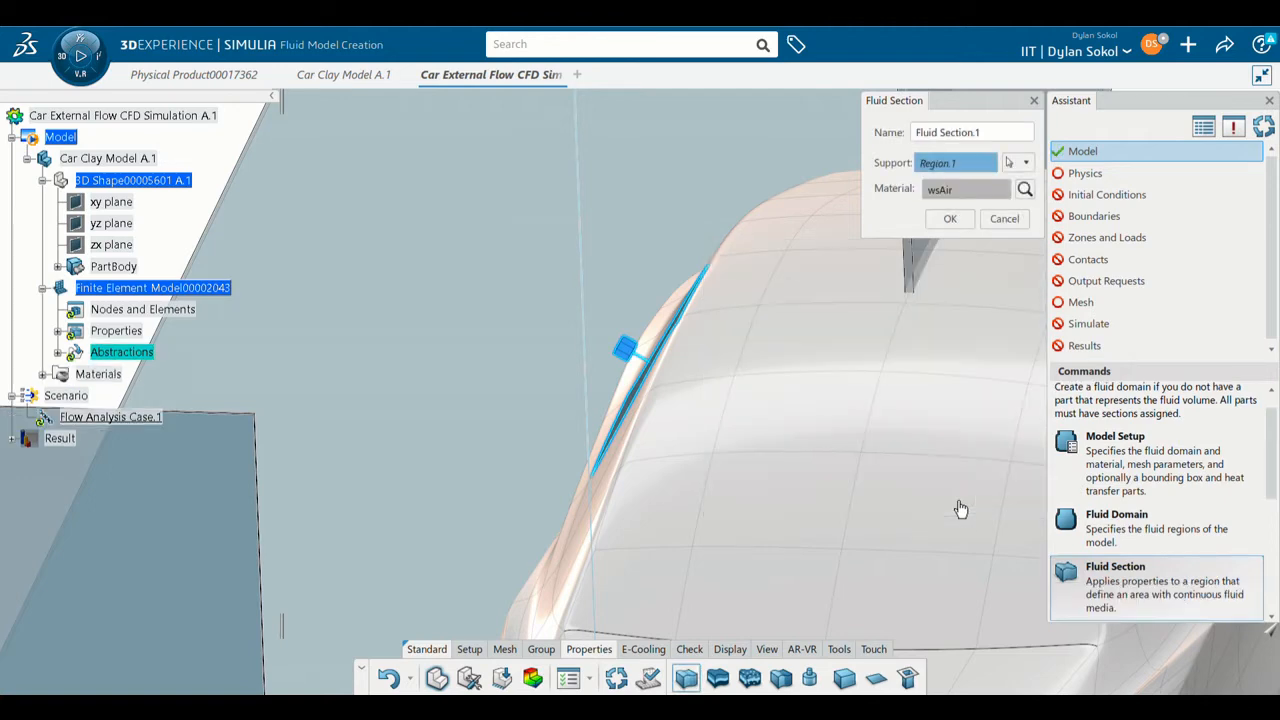
pyautogui.click(943, 222)
# Step: Create a physics behavior with the Fluid state and SST k-ω turbulence model, leaving temperature, compressible flow, gravity and particle options off
pyautogui.moveTo(764, 498); pyautogui.dragTo(776, 563, button='middle')
pyautogui.moveTo(734, 454); pyautogui.dragTo(734, 506, button='middle')
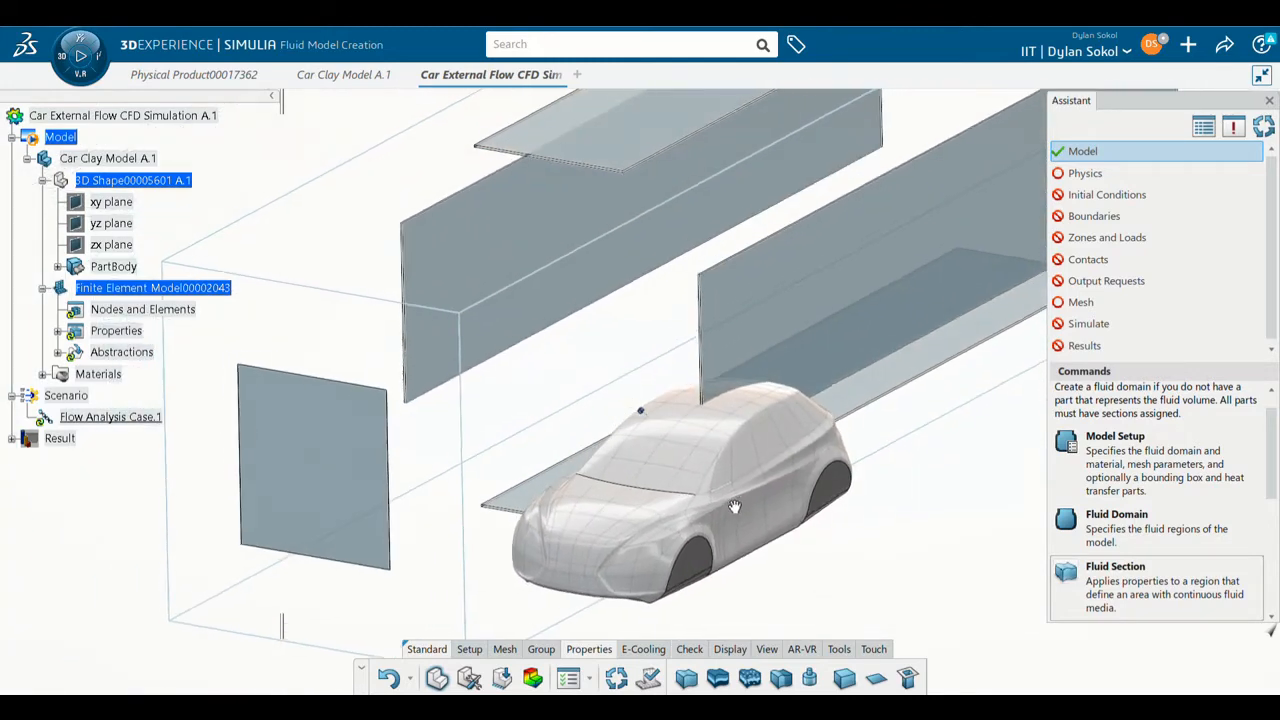
pyautogui.click(1117, 177)
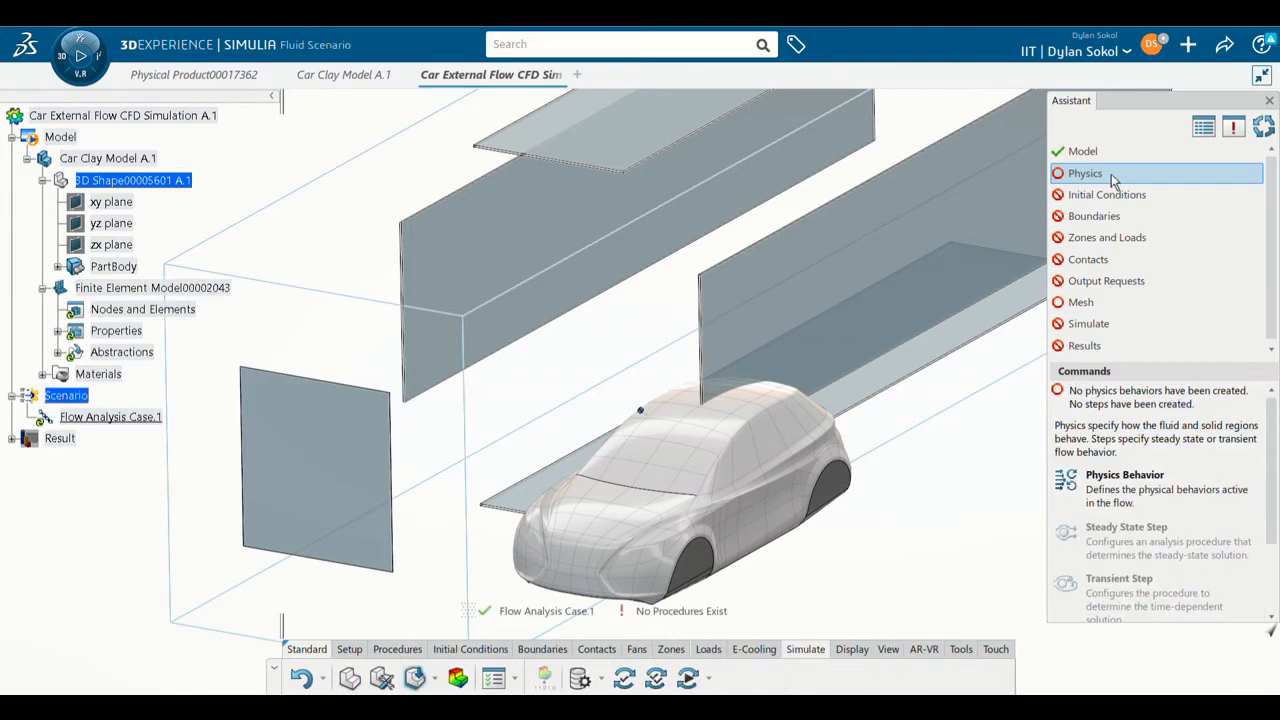
pyautogui.click(1140, 490)
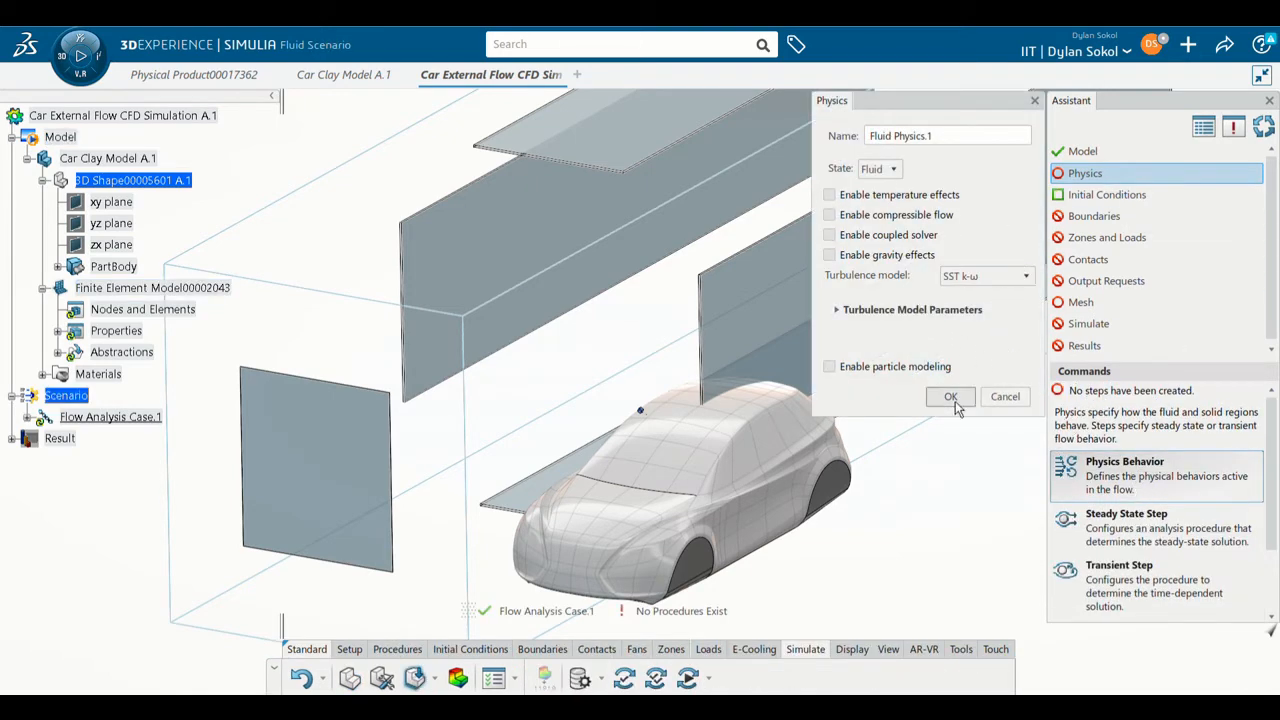
pyautogui.click(951, 397)
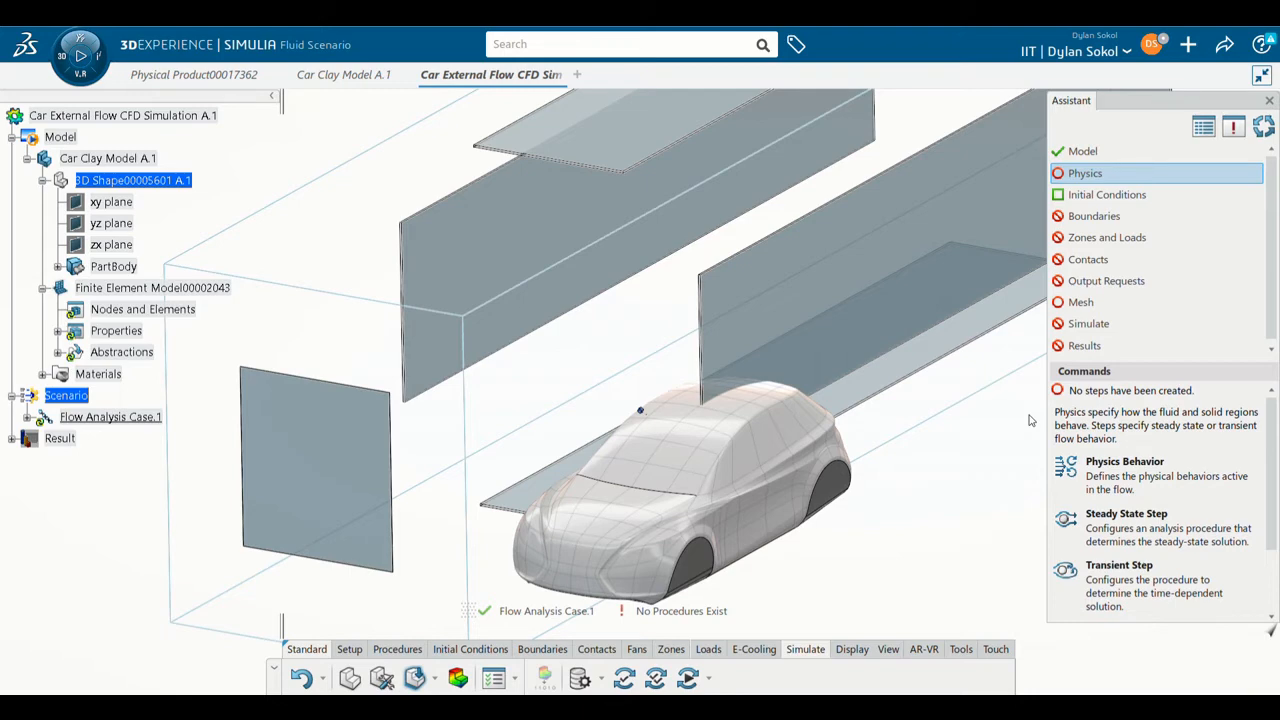
# Step: Create a hex-dominant mesh on the fluid domain with 240 mm maximum size, 60 mm minimum size and 8 boundary layers
pyautogui.click(1133, 307)
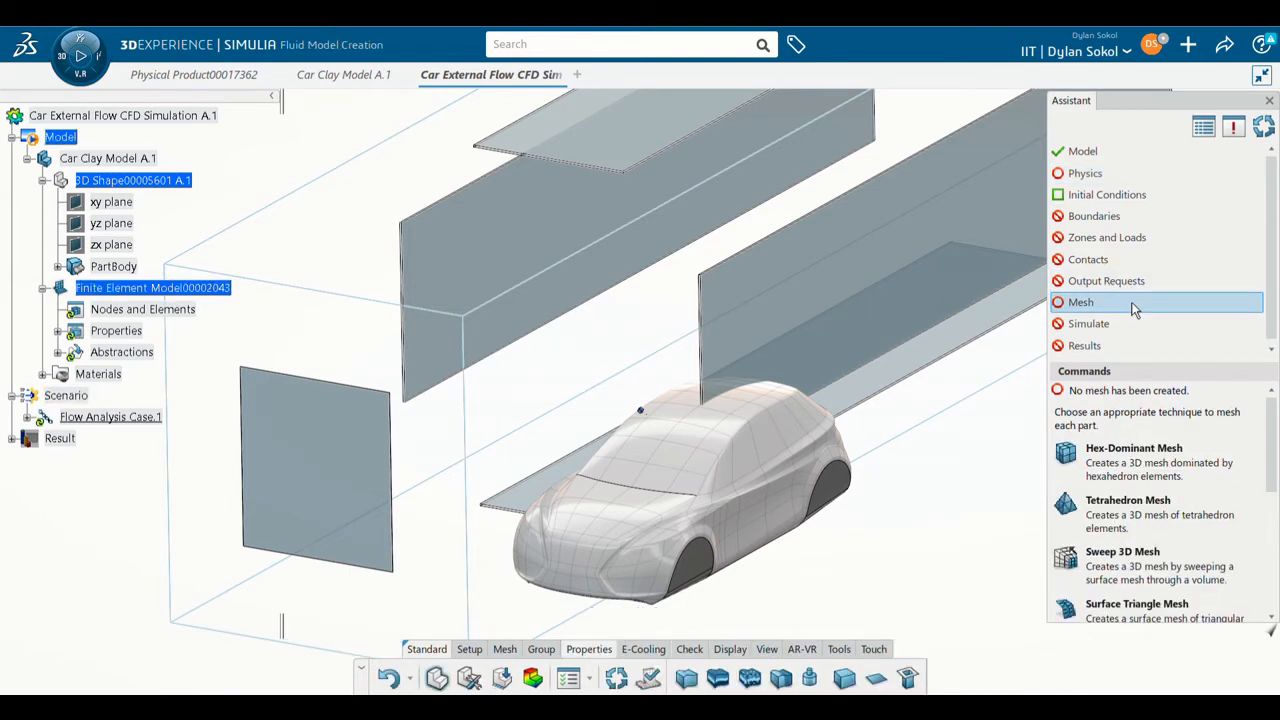
pyautogui.click(1112, 466)
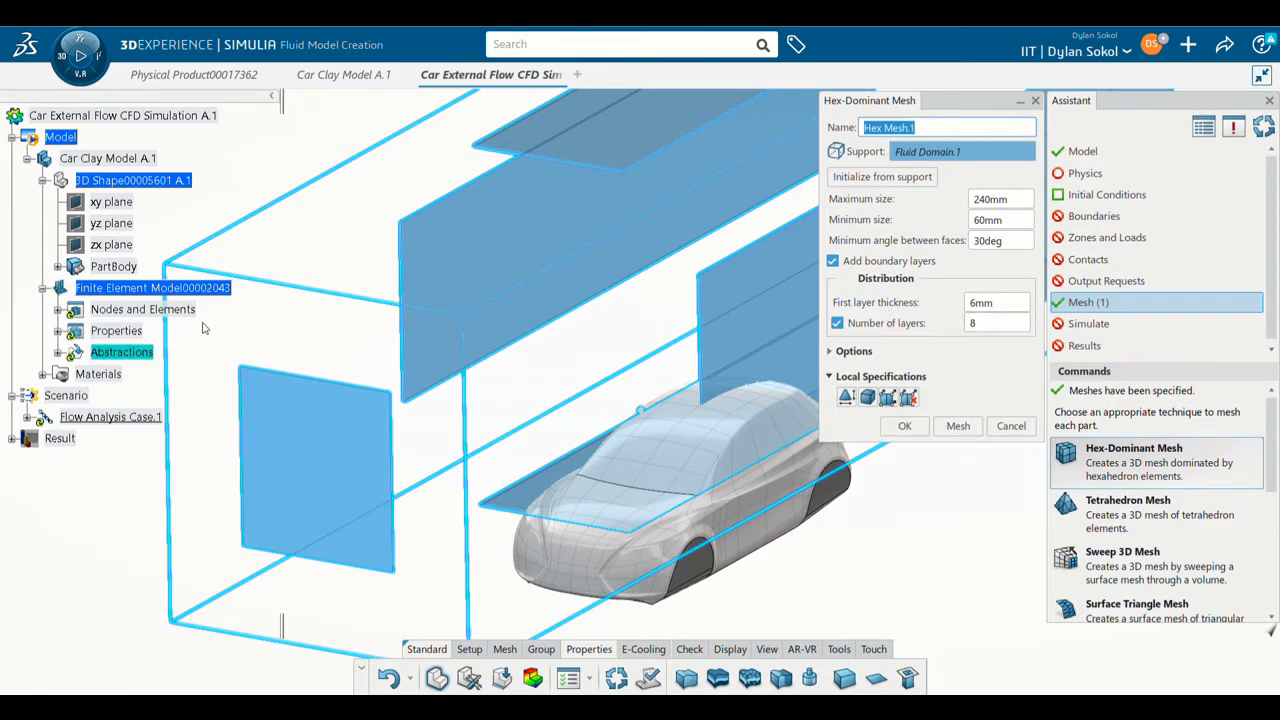
pyautogui.click(58, 310)
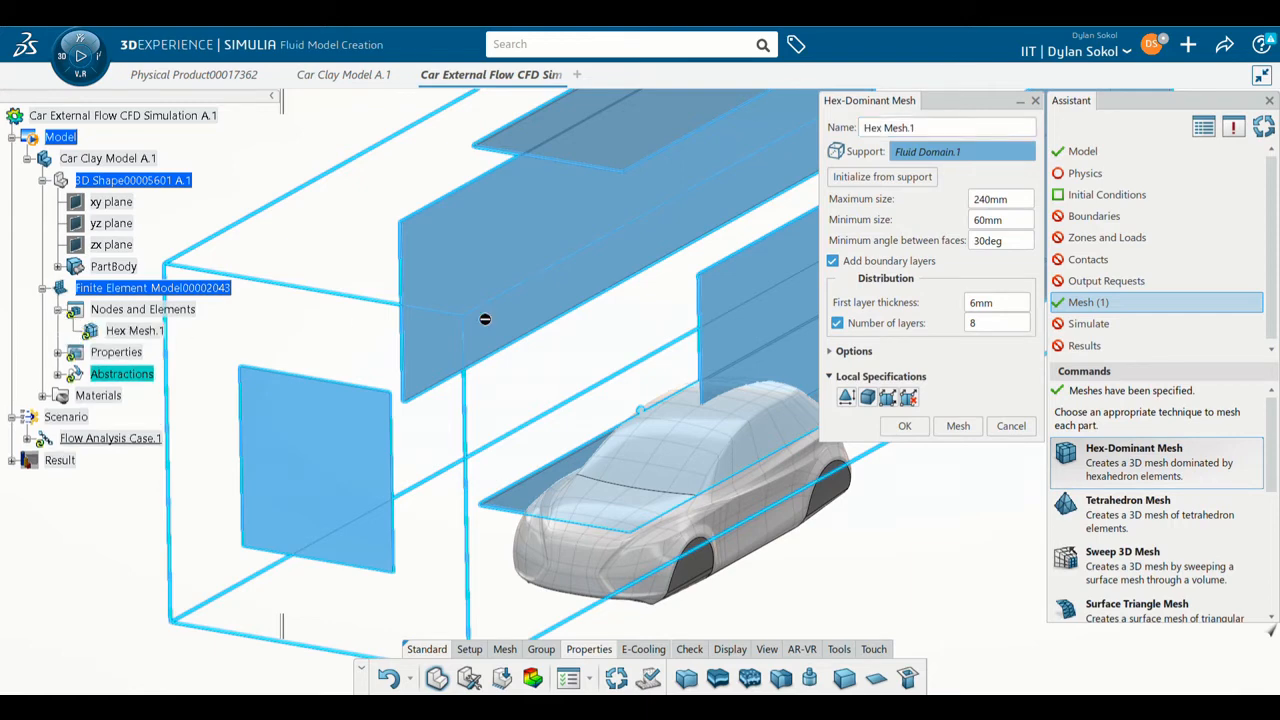
# Step: Add a local mesh size box with origin (-2800, -2000, 0), size (2800, 10000, 2800) and a 180 mm mesh size
pyautogui.click(866, 398)
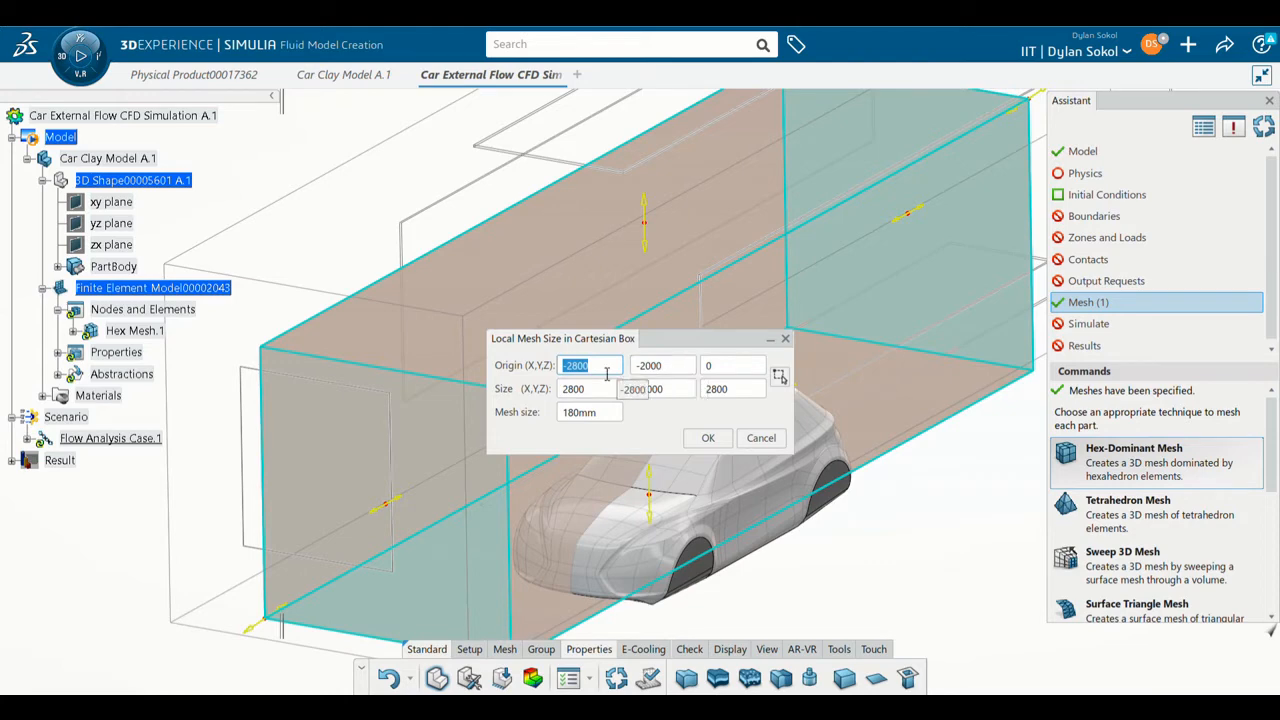
pyautogui.click(709, 439)
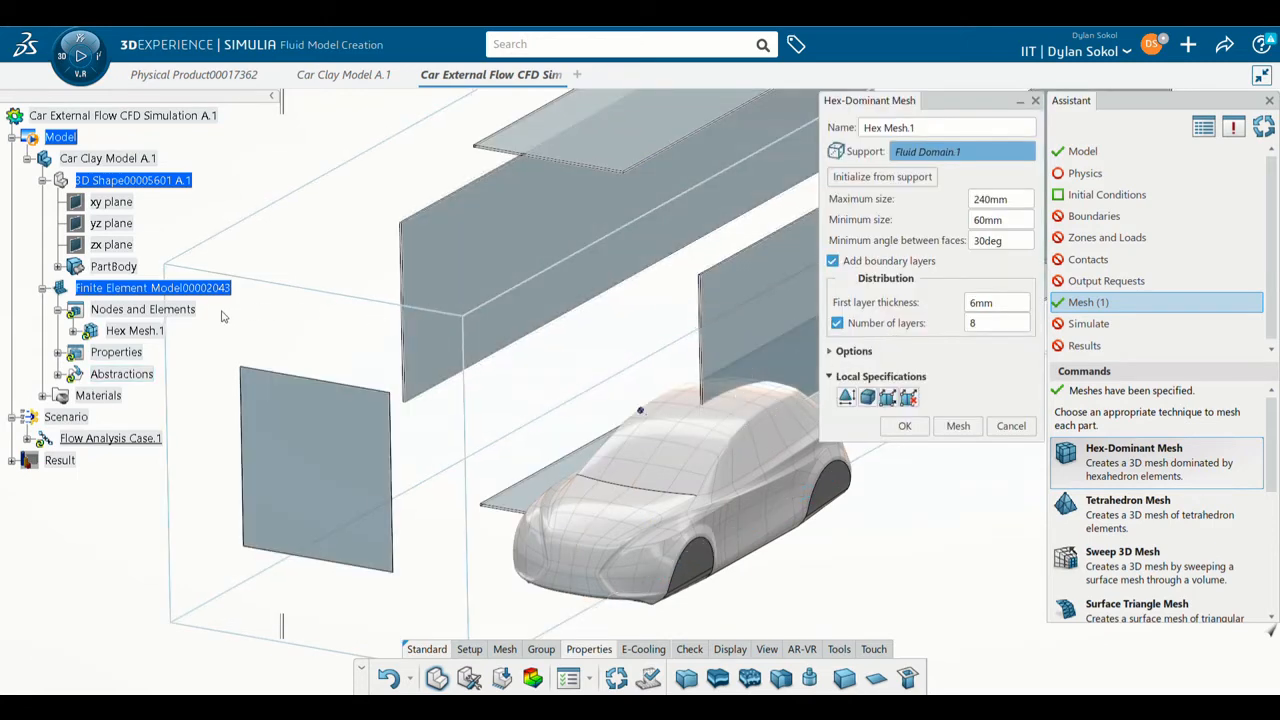
pyautogui.click(73, 331)
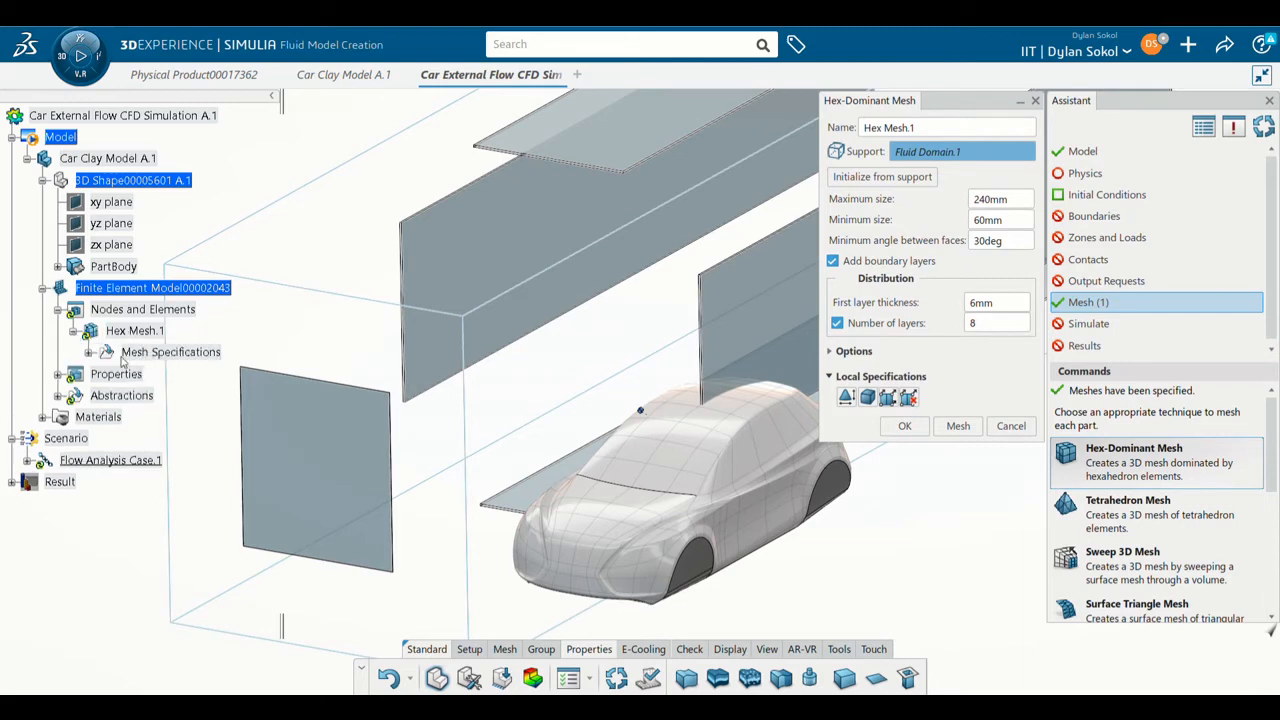
pyautogui.click(89, 352)
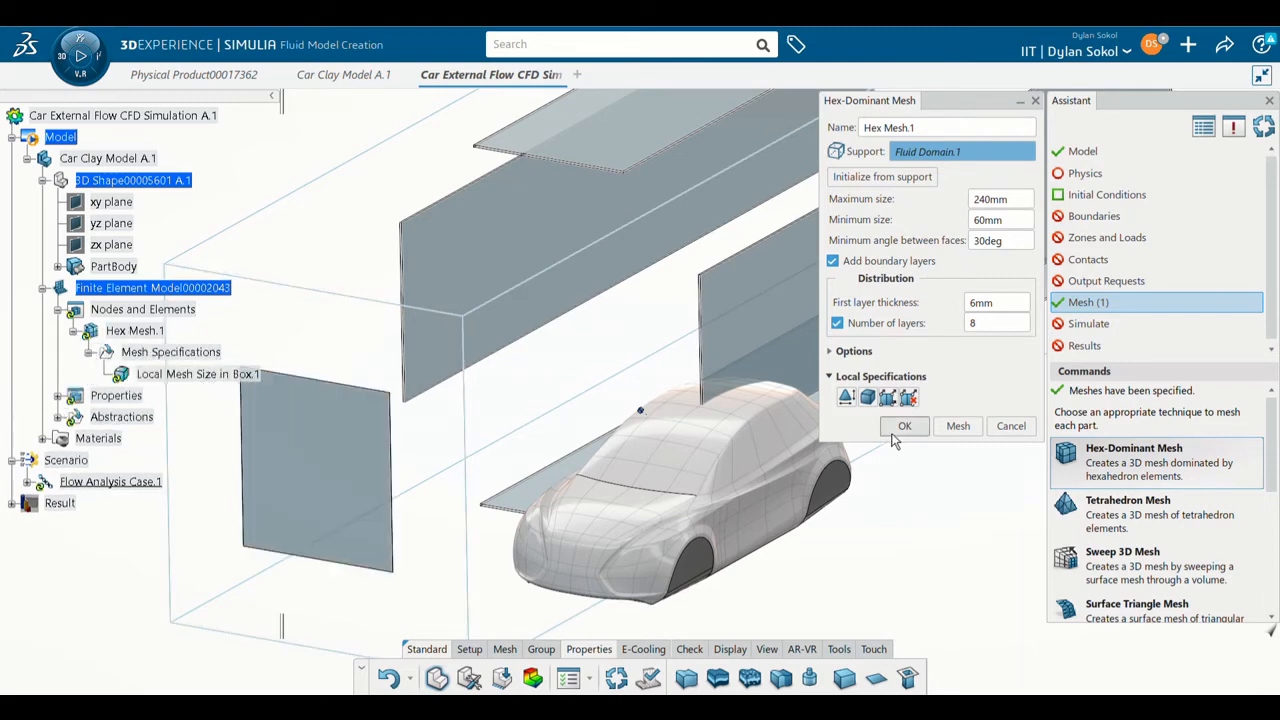
# Step: Add a second local mesh size box to the hex mesh, with its origin at (-1800, -1000, 0)
pyautogui.click(866, 399)
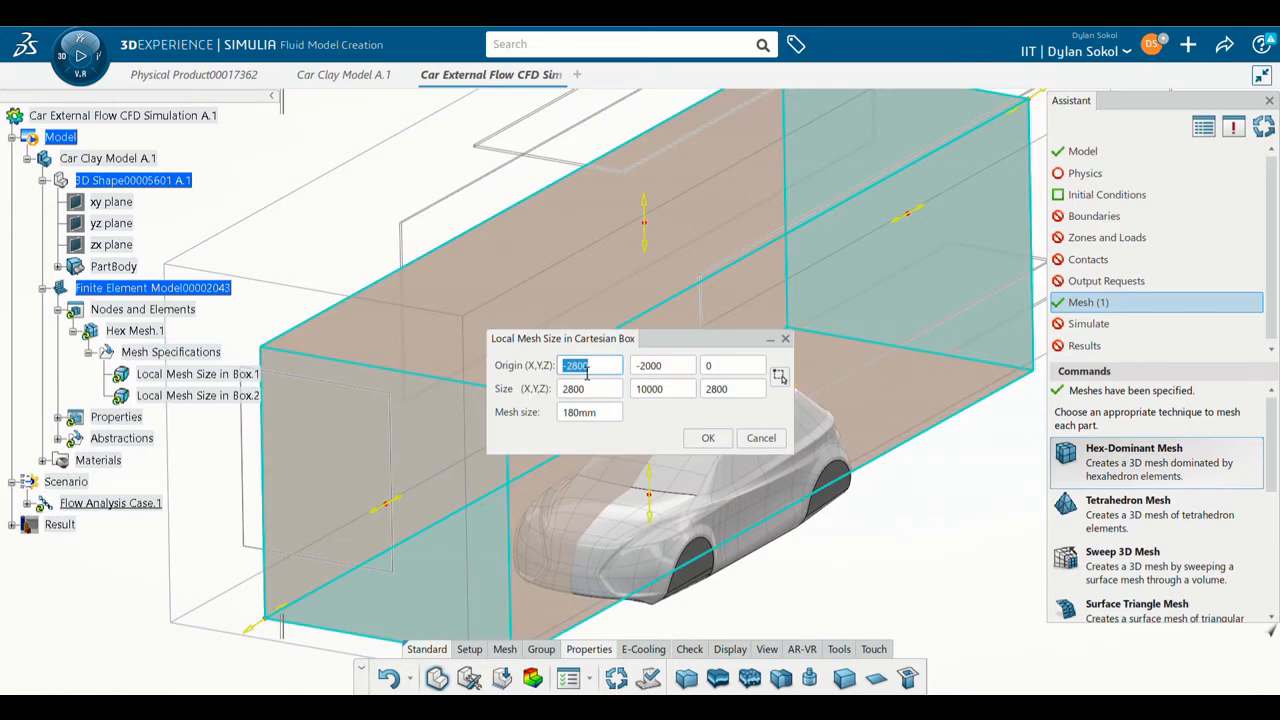
pyautogui.write('-1800')
pyautogui.click(681, 367)
pyautogui.write('-100')
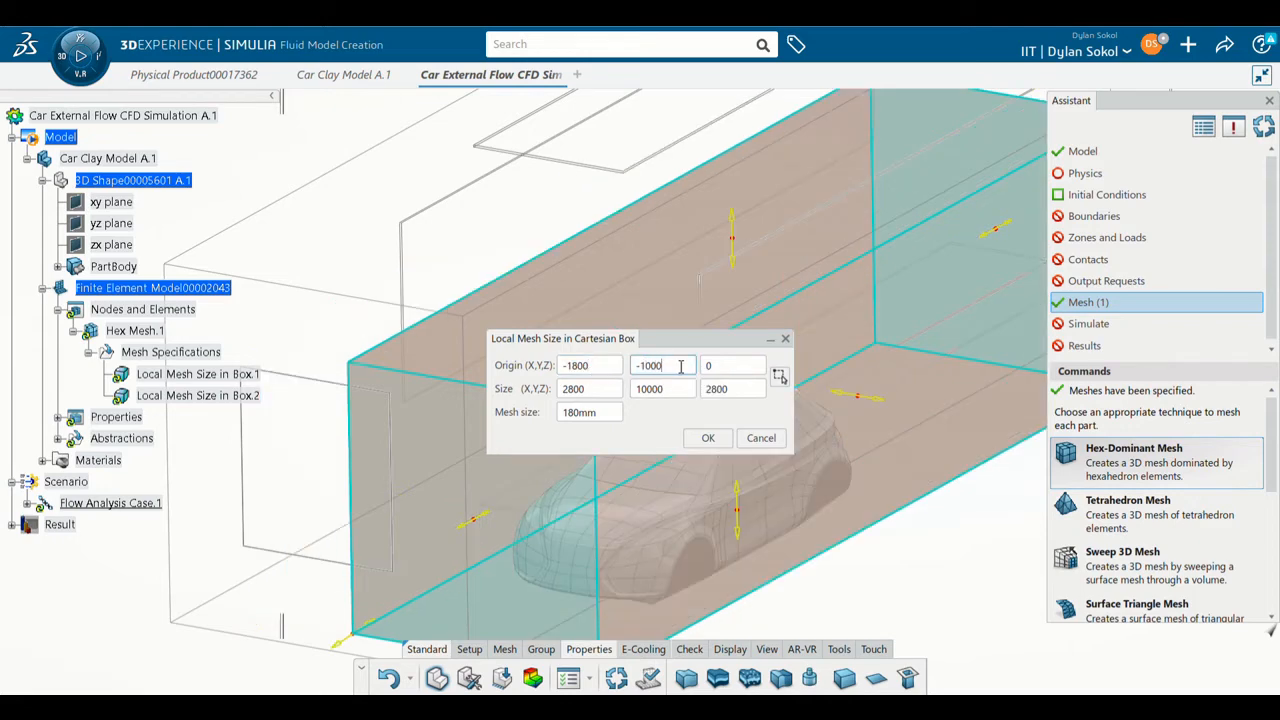
# Step: Set the second local mesh box's size to 1800 in X, 6500 in Y and 1800 in Z
pyautogui.click(589, 390)
pyautogui.write('1')
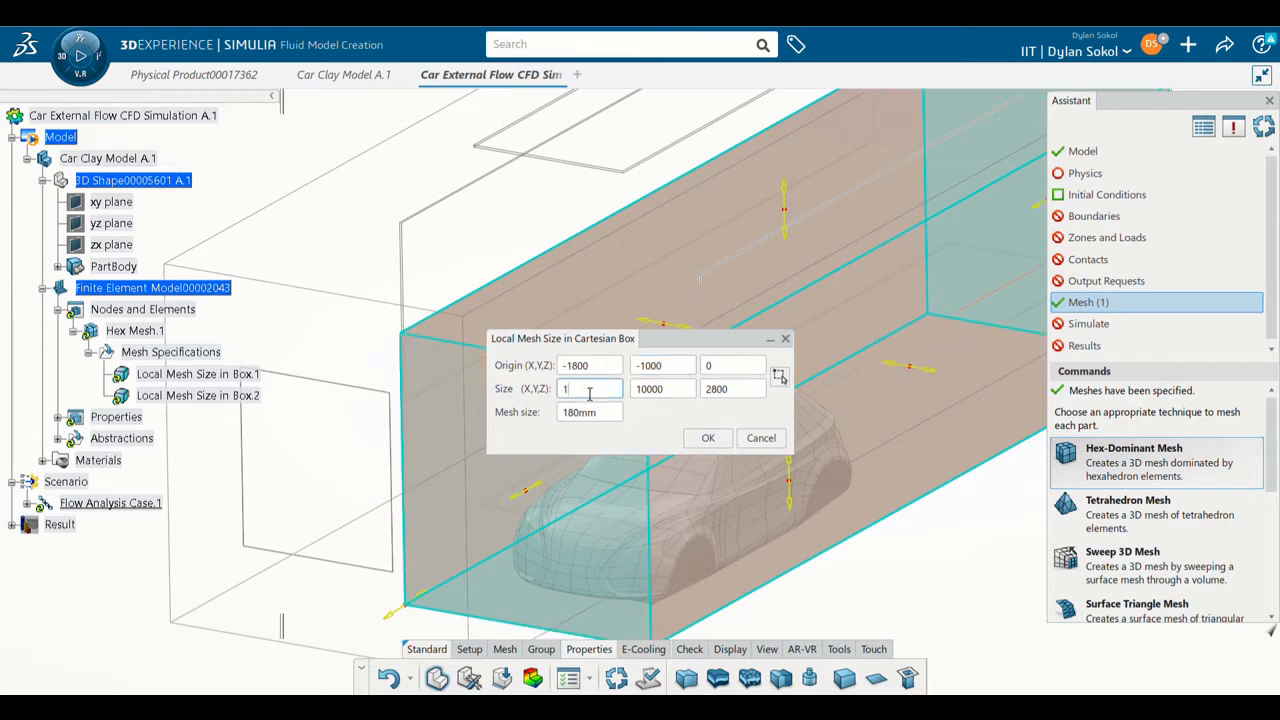
pyautogui.click(645, 390)
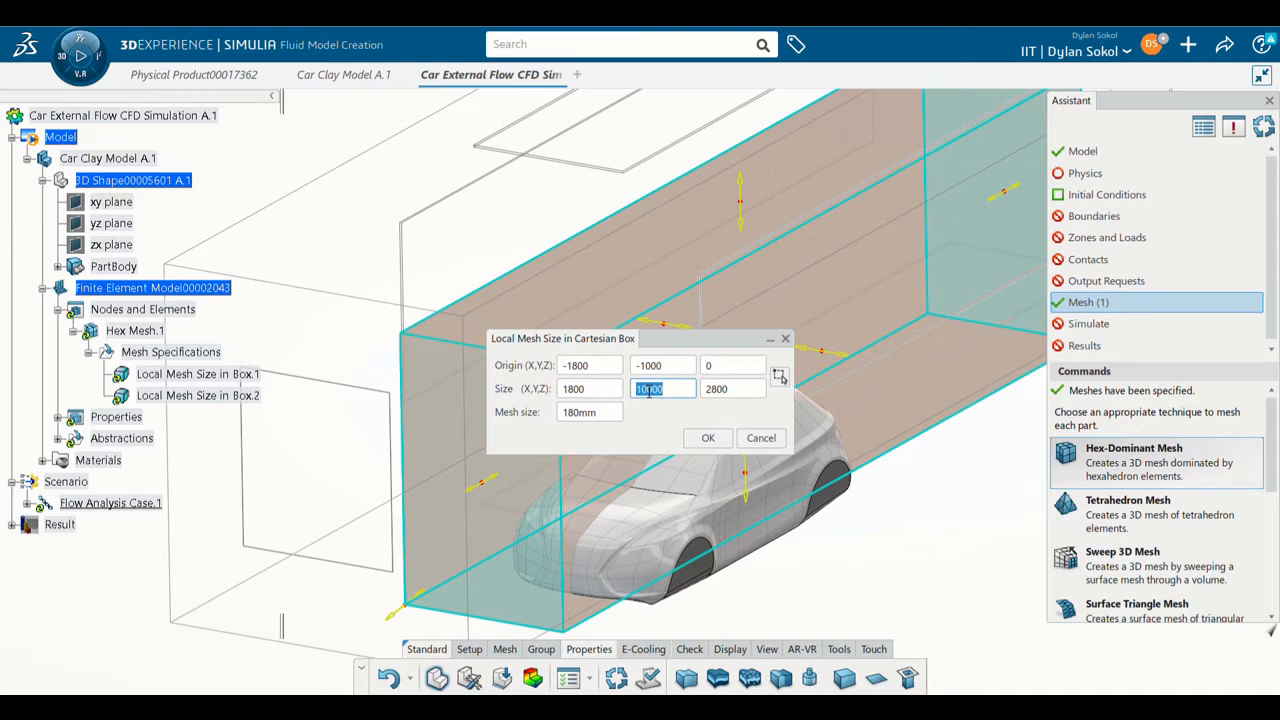
pyautogui.write('6500')
pyautogui.click(749, 392)
pyautogui.write('1')
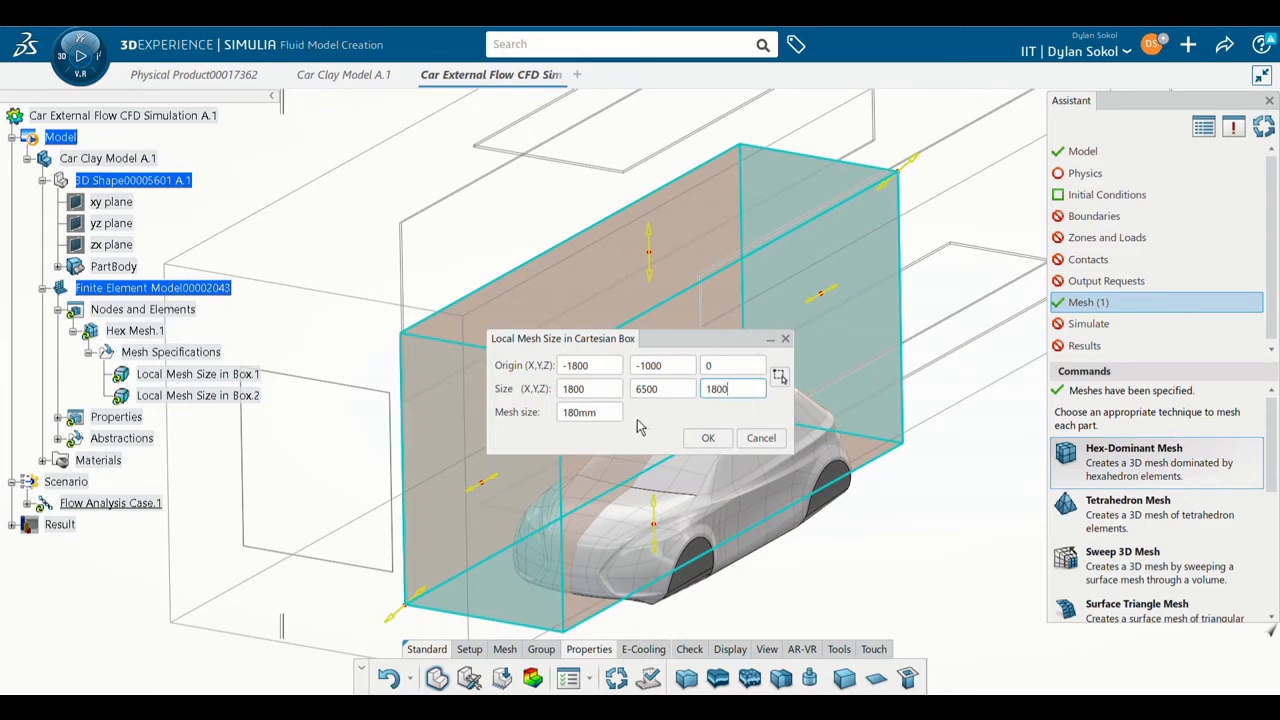
# Step: Set the second box's local mesh size to 120 mm and confirm the box
pyautogui.click(581, 418)
pyautogui.write('180120')
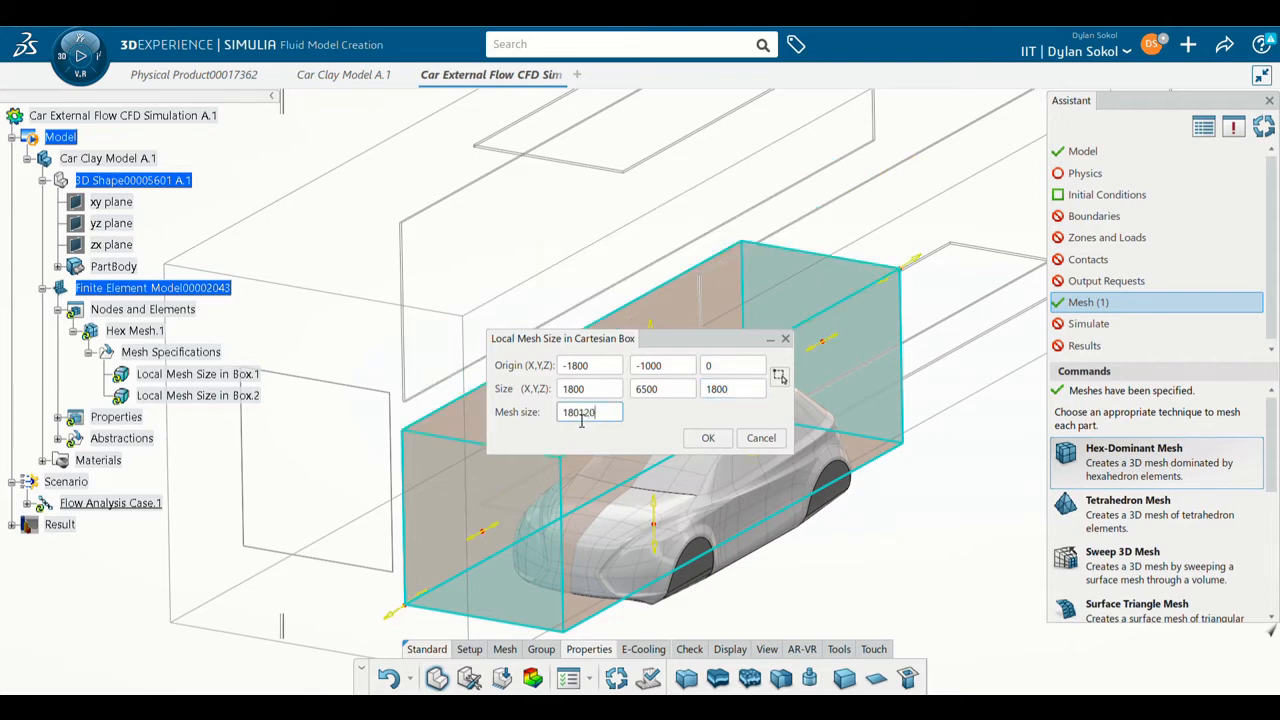
pyautogui.doubleClick(581, 418)
pyautogui.write('120')
pyautogui.press('Return')
pyautogui.click(710, 439)
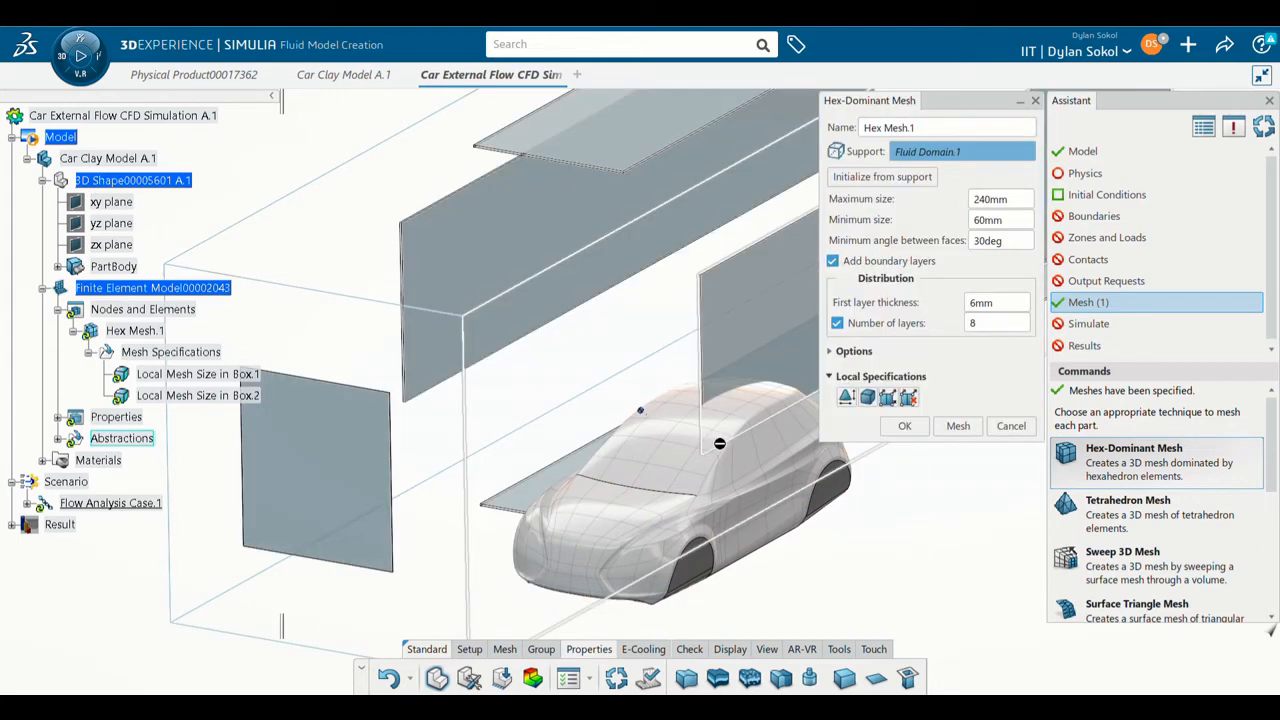
# Step: Finish the hex-dominant mesh definition and update it to generate the mesh
pyautogui.click(917, 429)
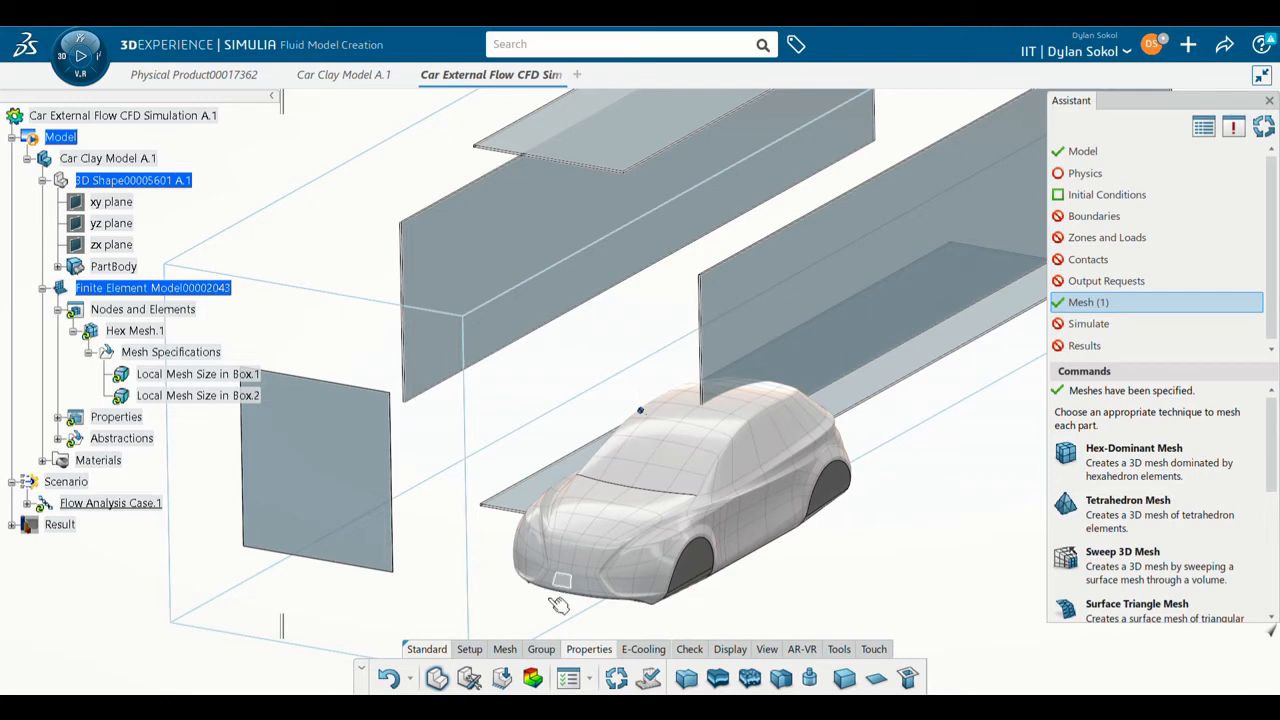
pyautogui.click(618, 678)
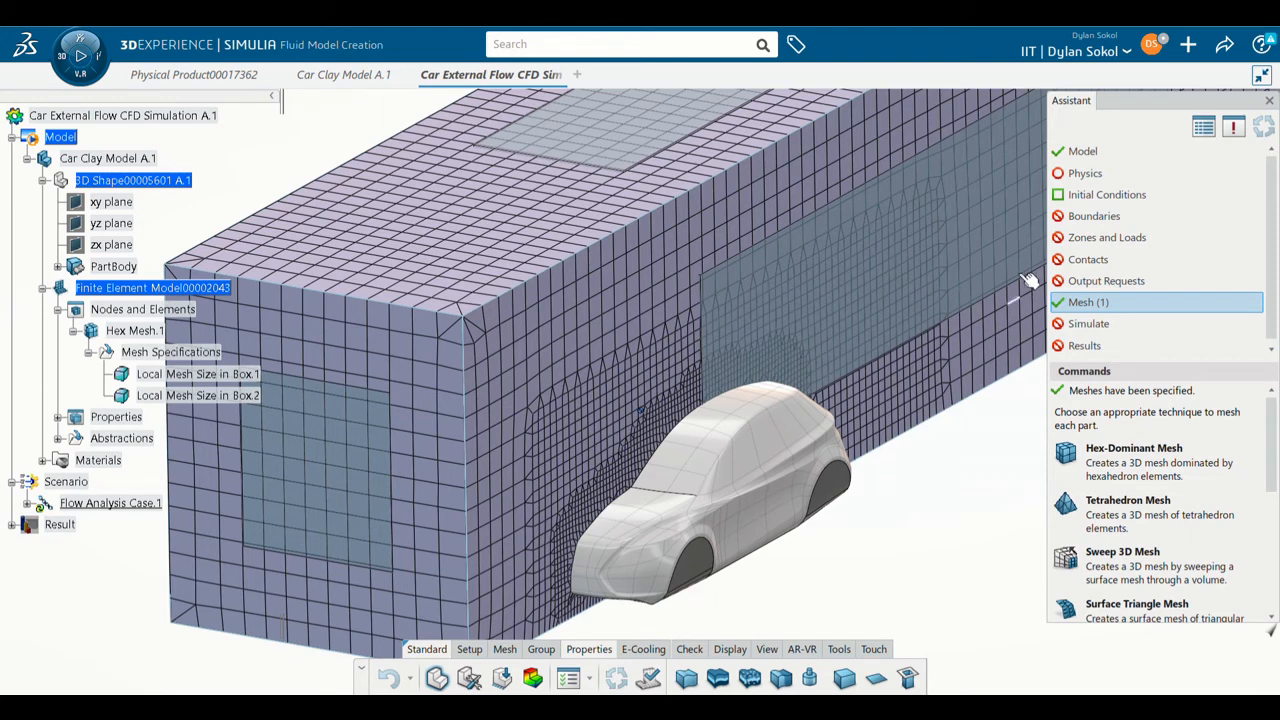
# Step: Create a steady-state step with a maximum of 2000 iterations
pyautogui.click(1103, 175)
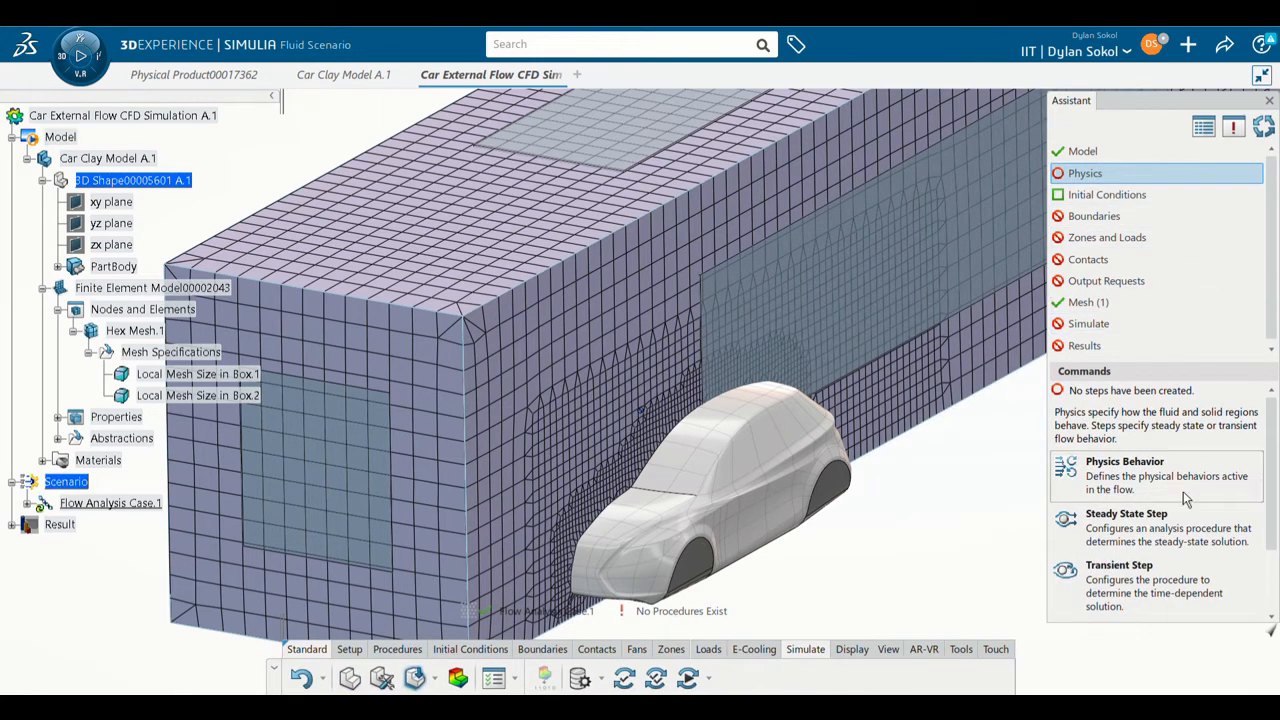
pyautogui.click(1135, 520)
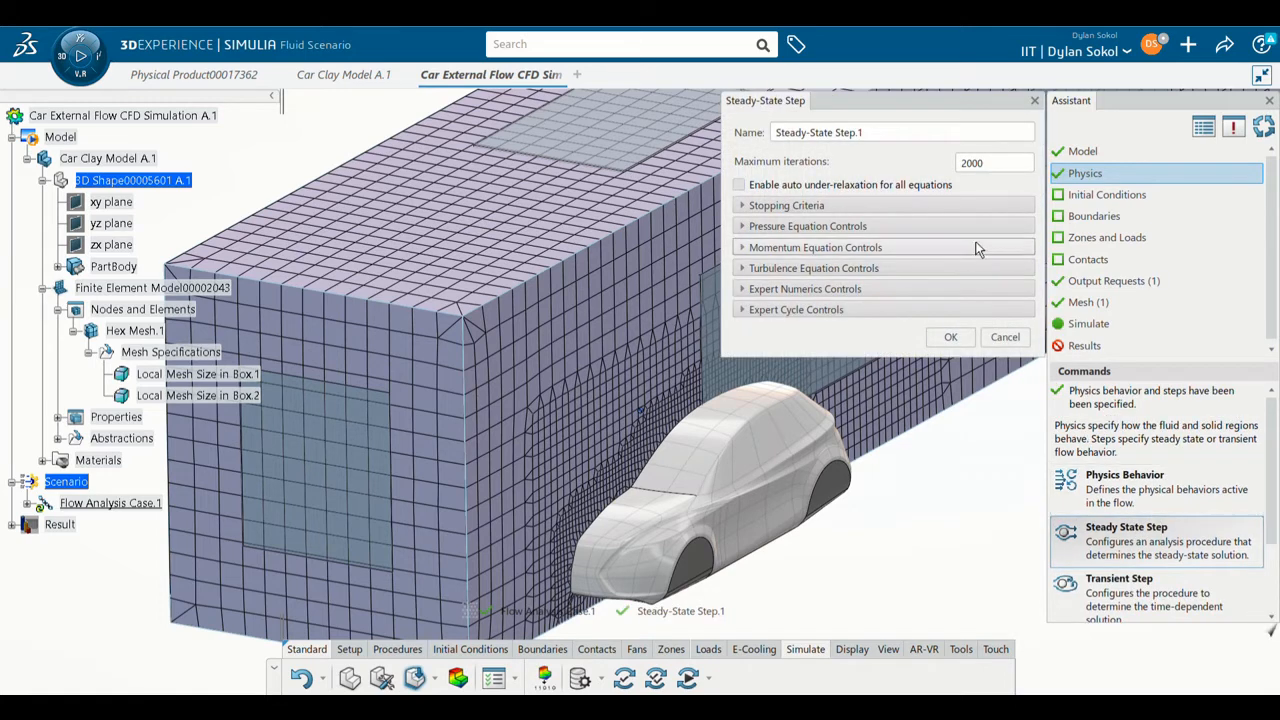
pyautogui.moveTo(1000, 169); pyautogui.dragTo(912, 166)
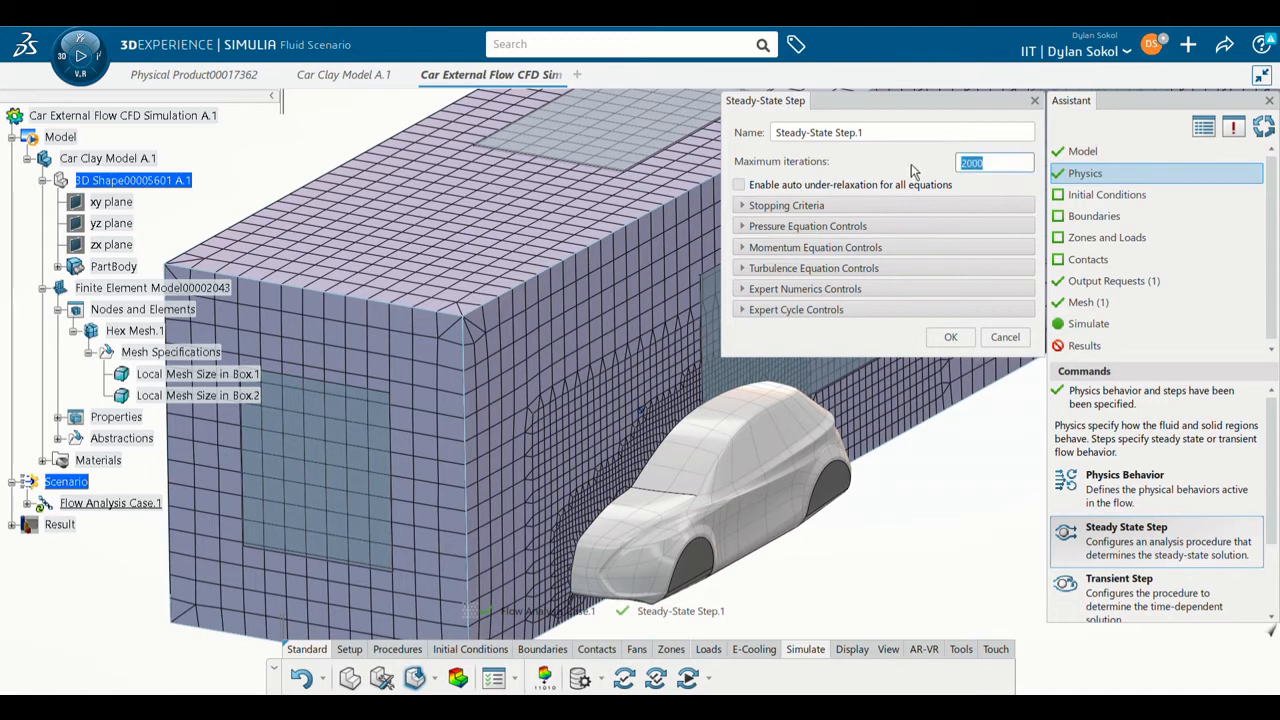
pyautogui.click(912, 166)
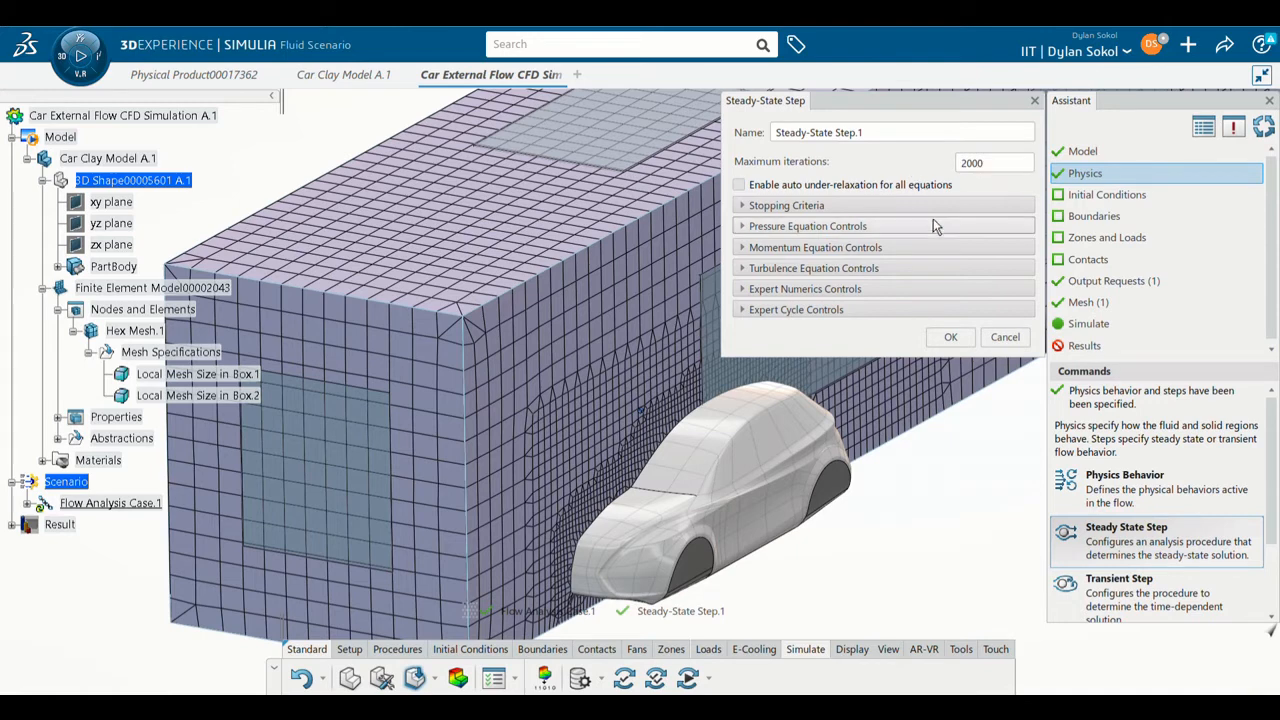
pyautogui.click(946, 338)
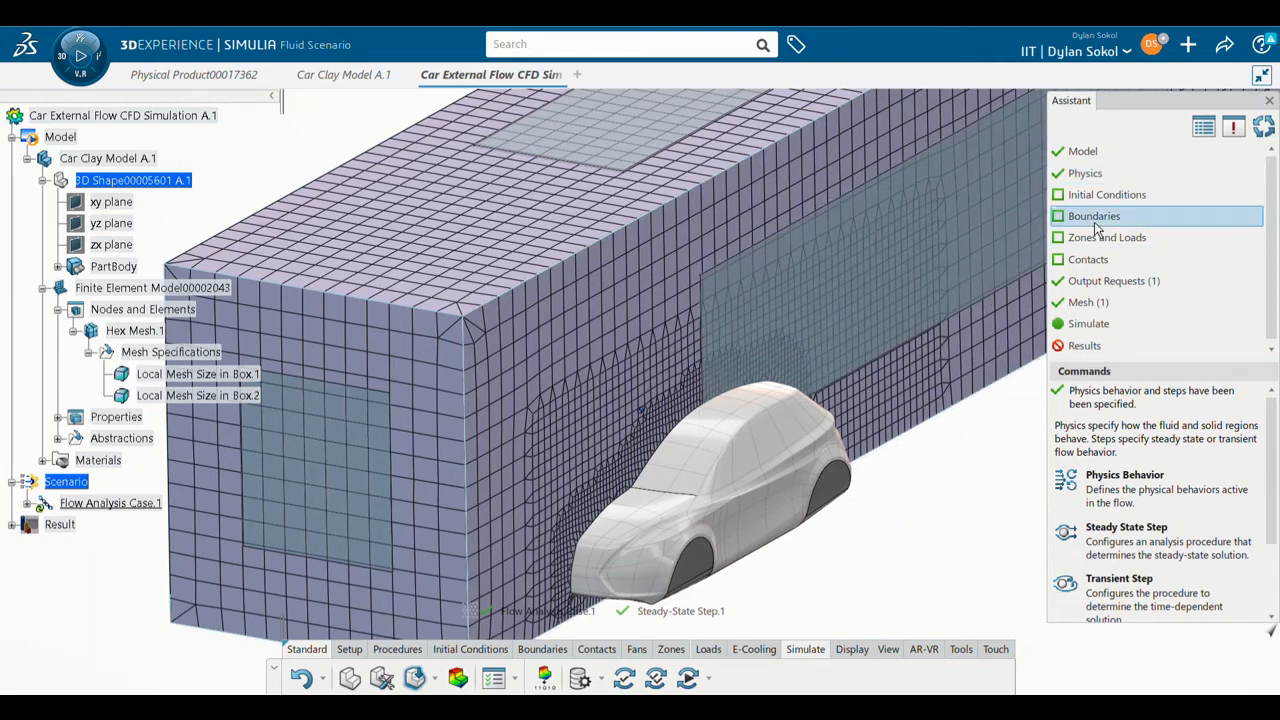
# Step: Hide the hex mesh and apply a 50 mph normal velocity inlet to the bounding box face in front of the car
pyautogui.scroll(-4, 709, 451)
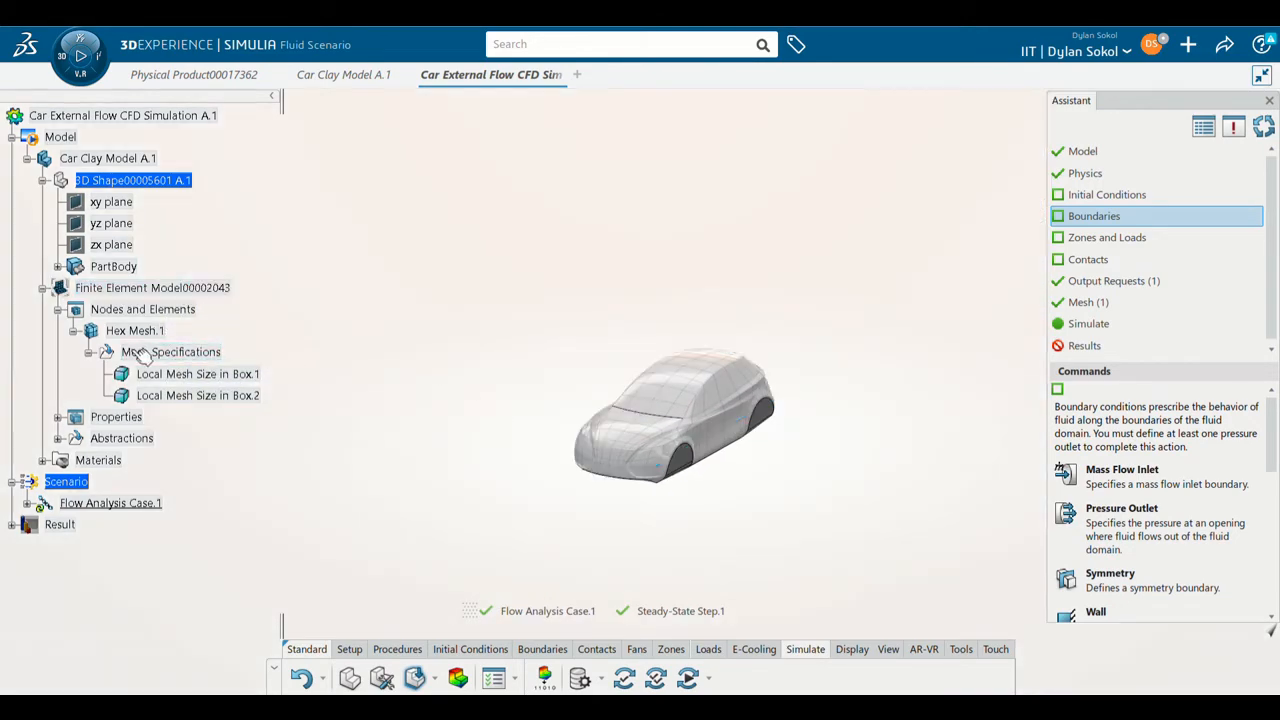
pyautogui.doubleClick(116, 290)
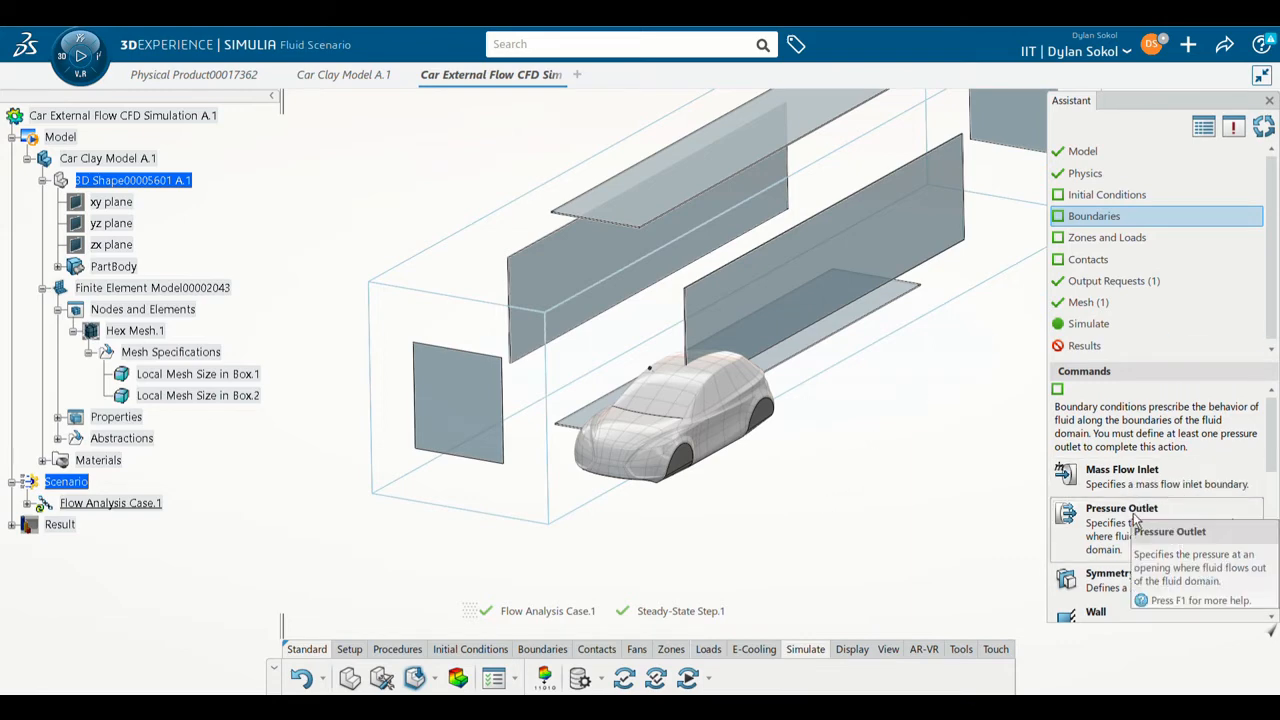
pyautogui.scroll(-3, 1140, 530)
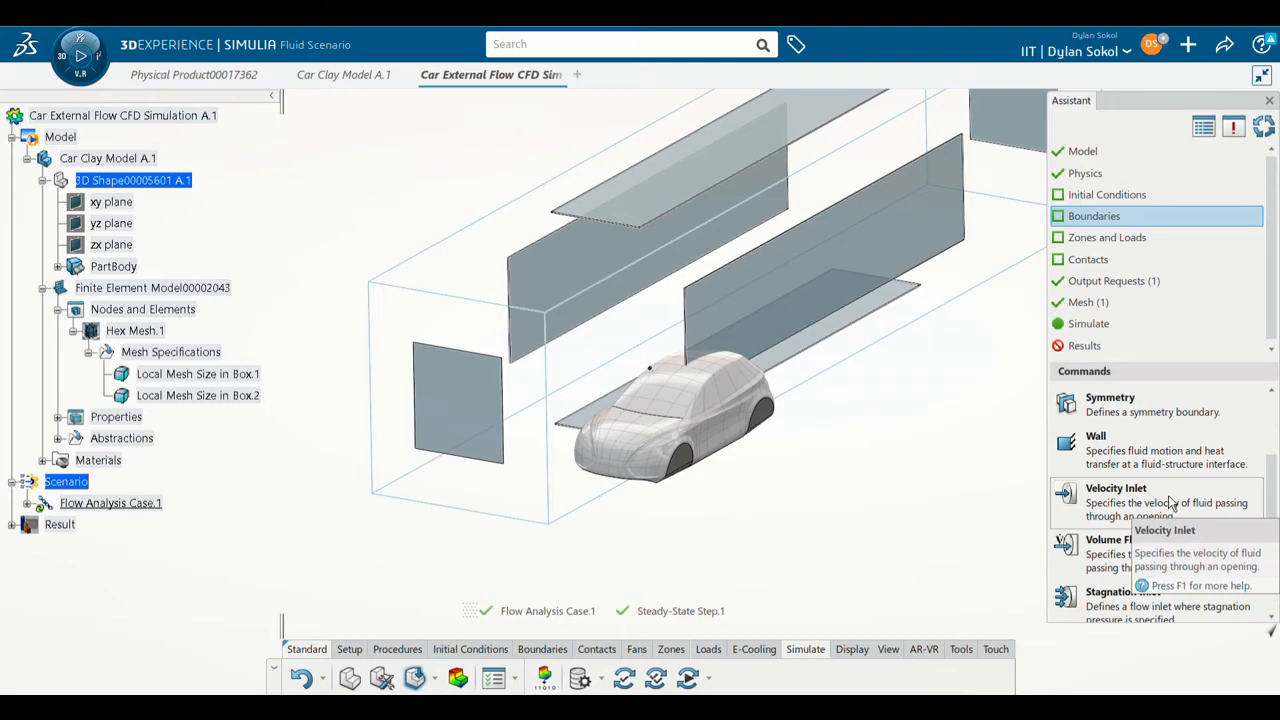
pyautogui.click(1172, 503)
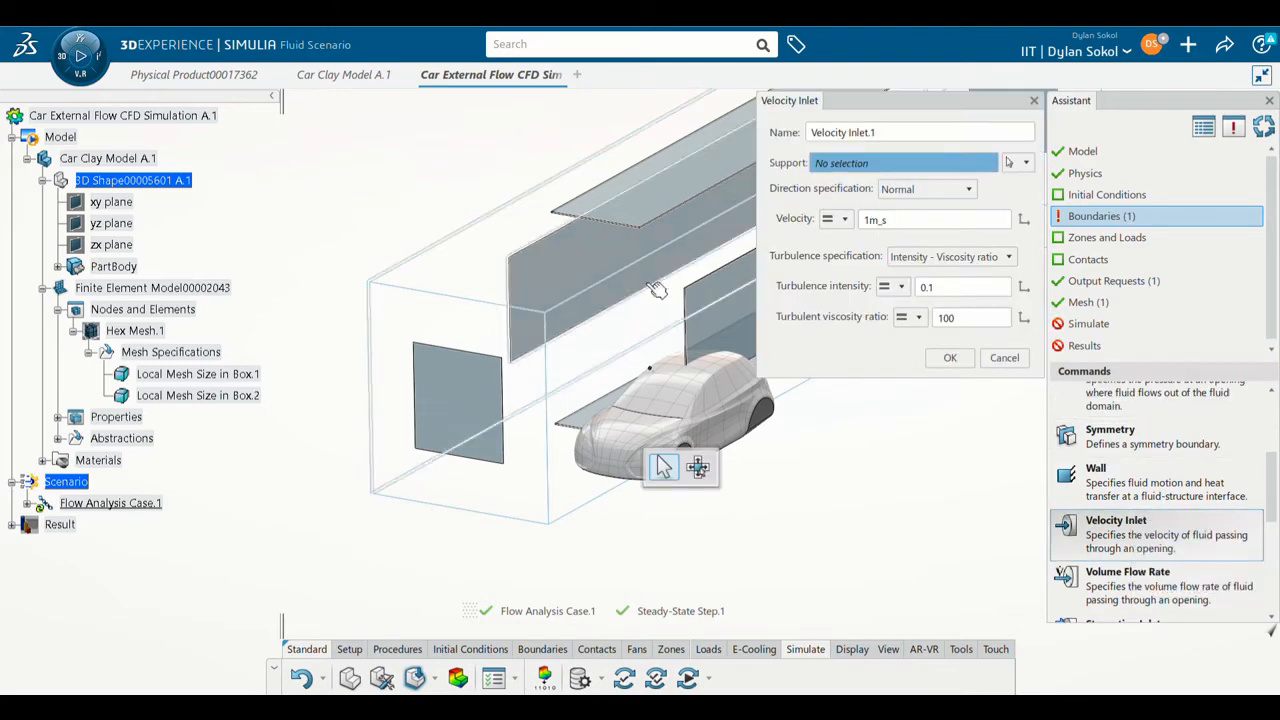
pyautogui.click(487, 413)
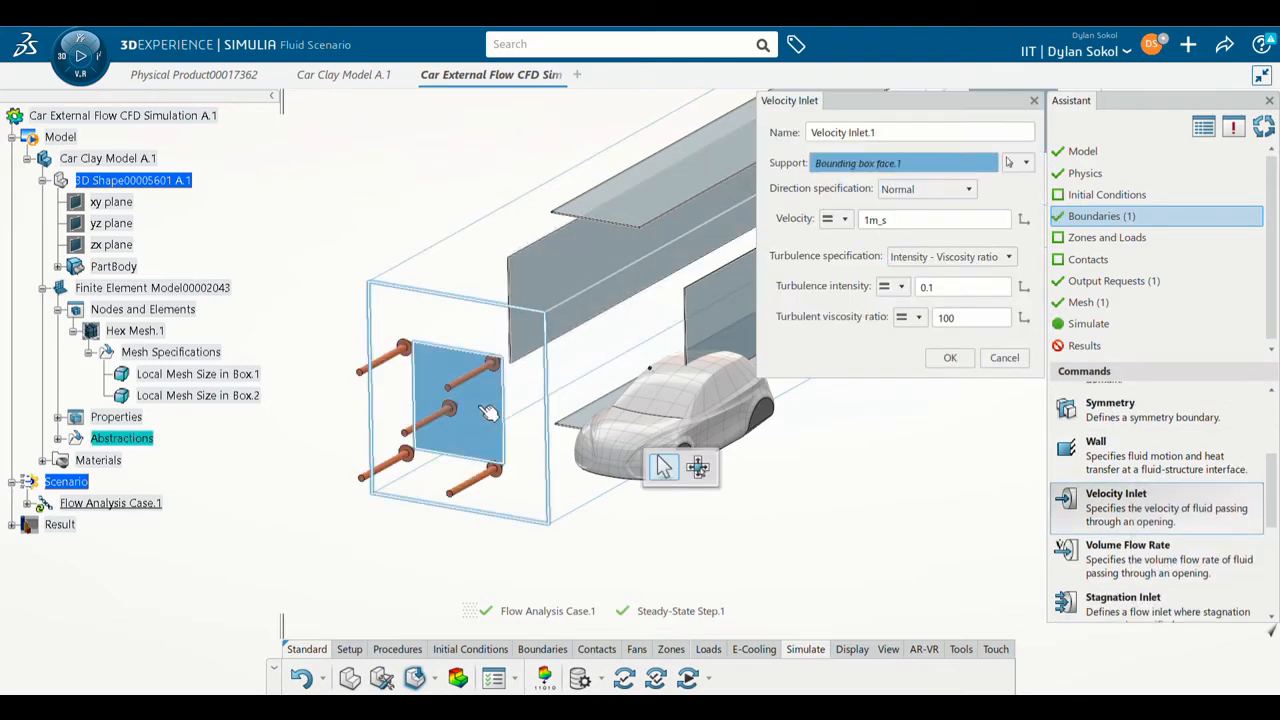
pyautogui.click(916, 222)
pyautogui.write('52')
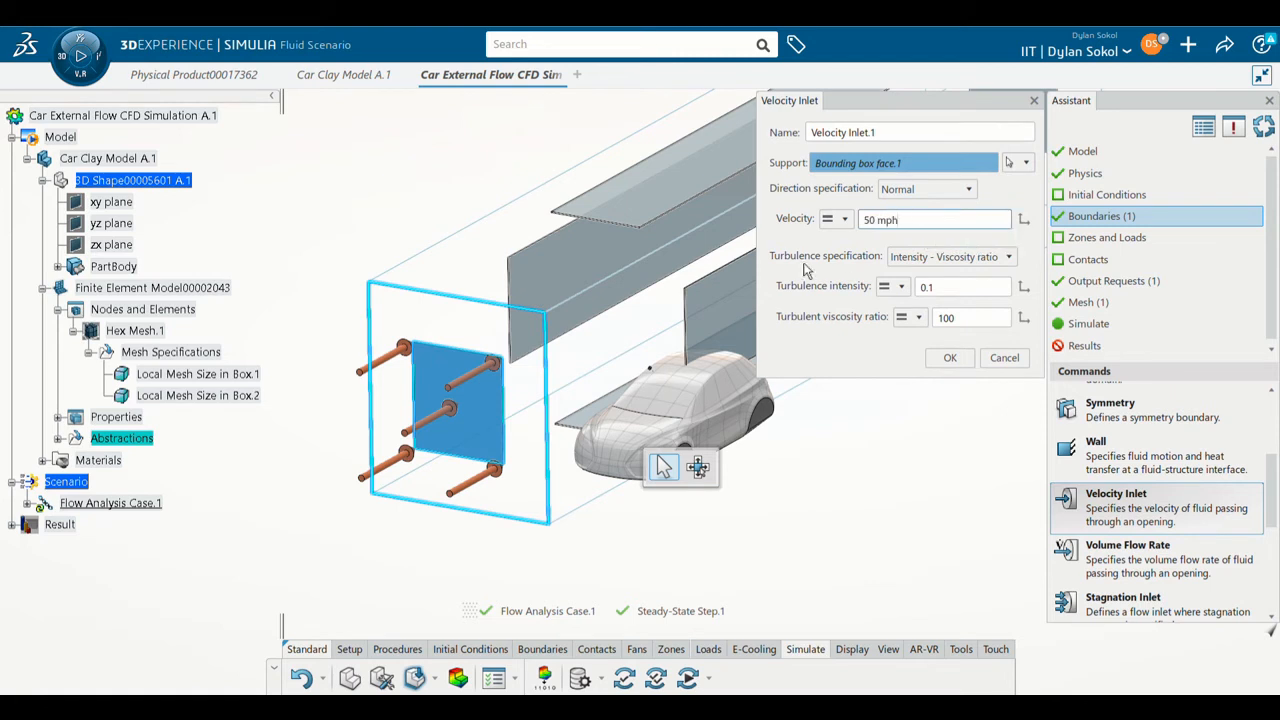
pyautogui.press('Return')
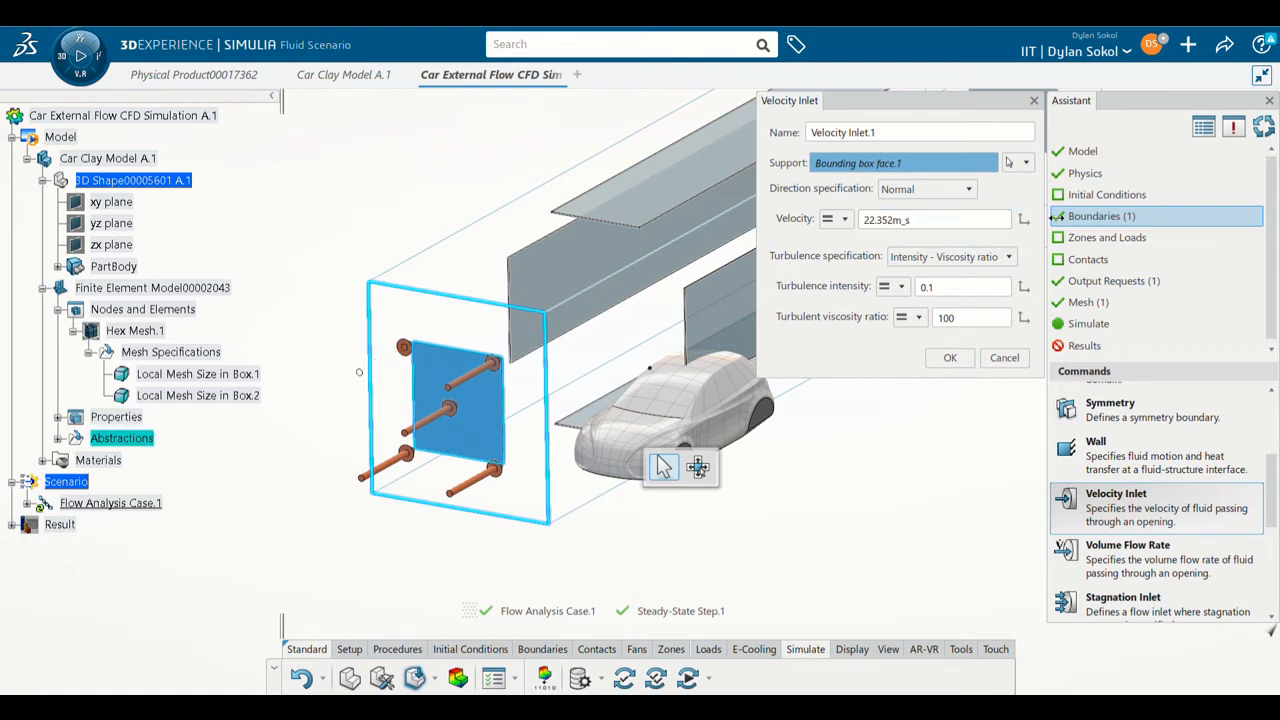
pyautogui.click(966, 360)
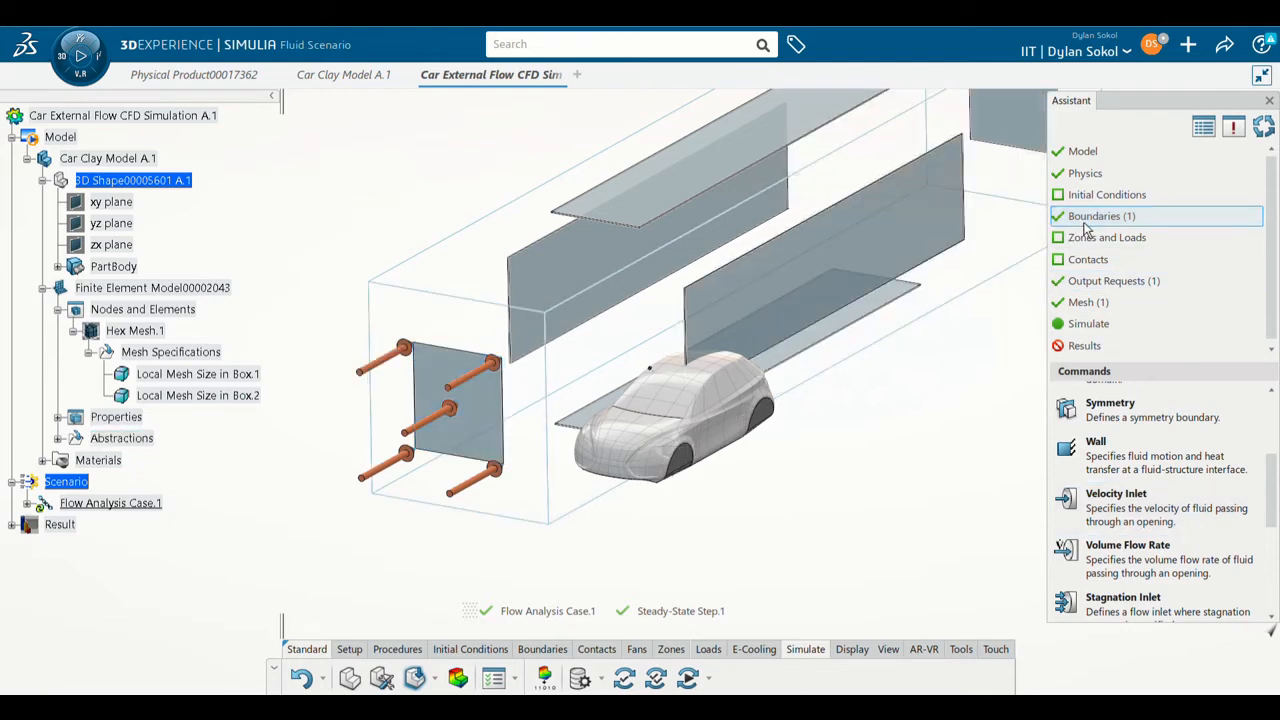
# Step: Apply a pressure outlet with 0 N_m2 static gauge pressure to the bounding box face behind the car, keeping the recirculation defaults
pyautogui.scroll(-2, 1167, 524)
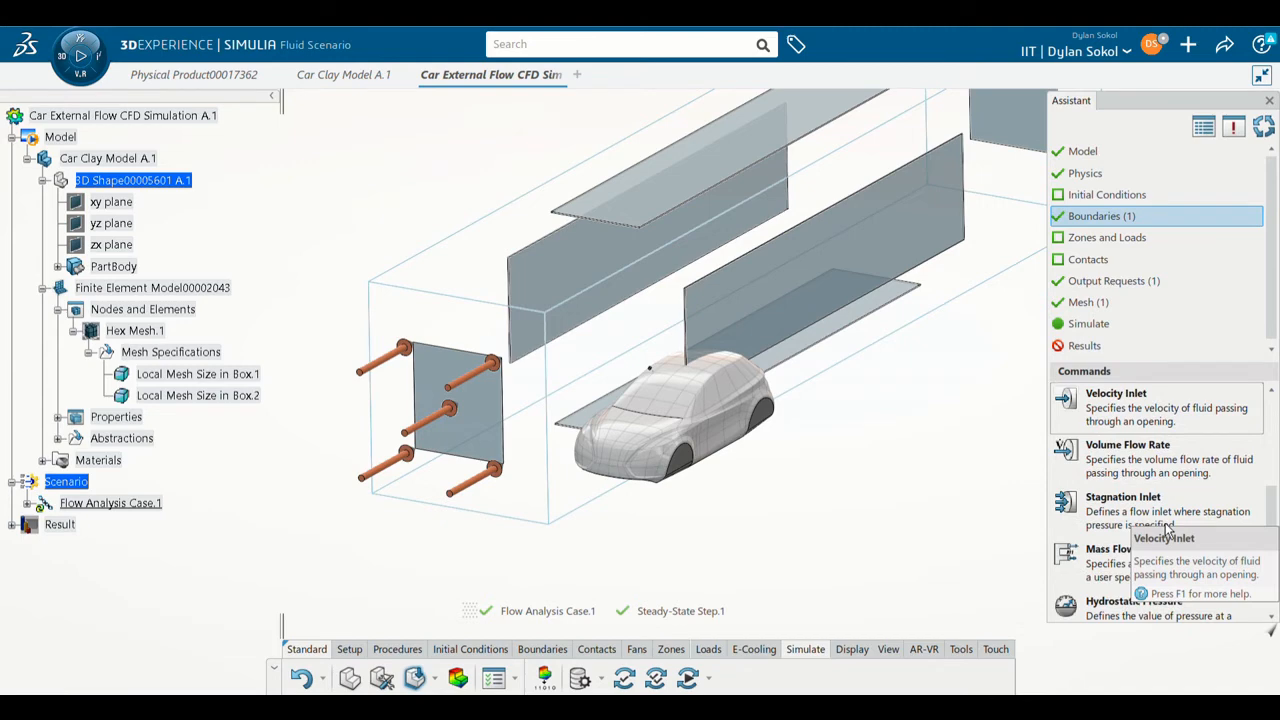
pyautogui.scroll(-2, 1167, 530)
pyautogui.scroll(5, 1167, 530)
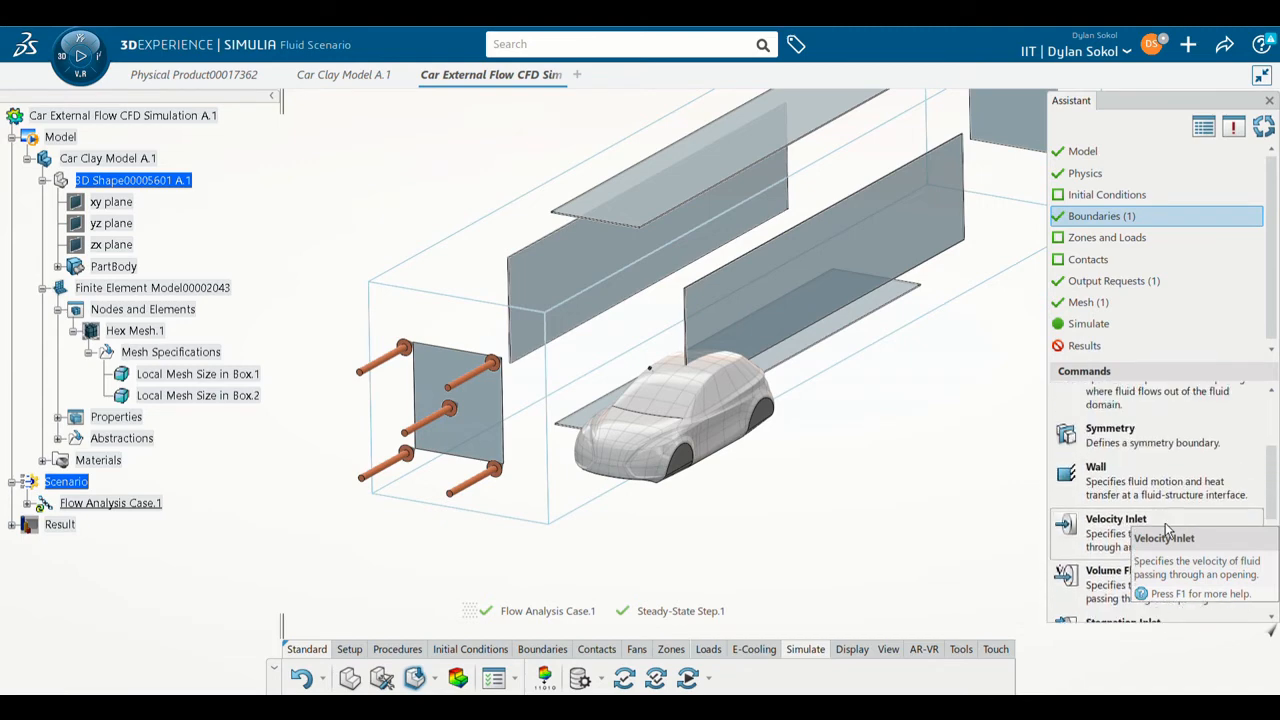
pyautogui.scroll(2, 1166, 530)
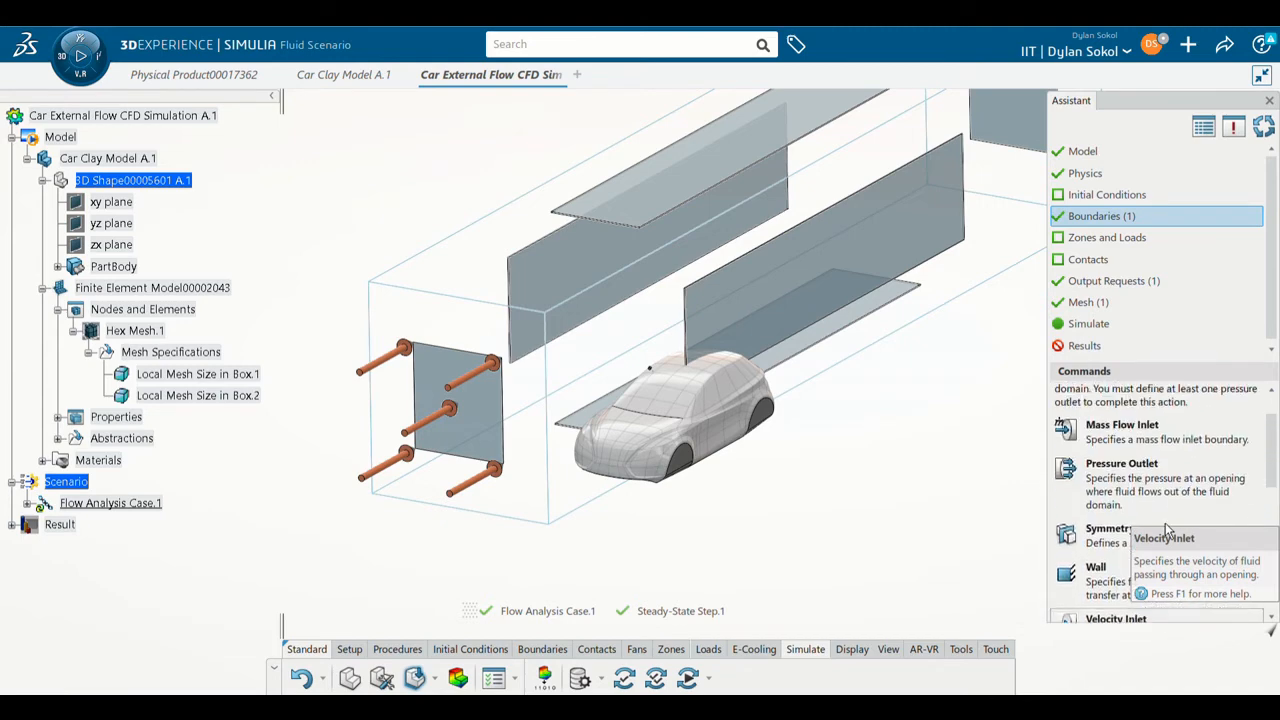
pyautogui.click(1130, 478)
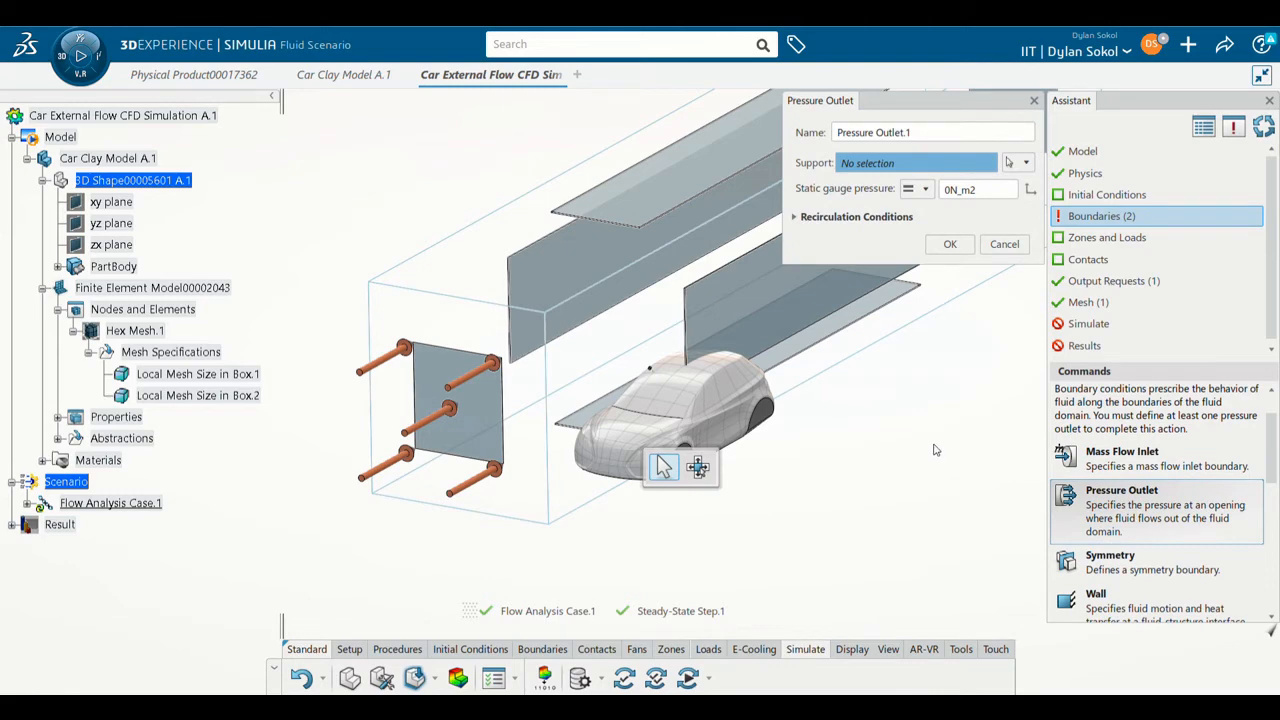
pyautogui.moveTo(934, 452); pyautogui.dragTo(876, 576, button='middle')
pyautogui.moveTo(894, 447); pyautogui.dragTo(831, 538, button='middle')
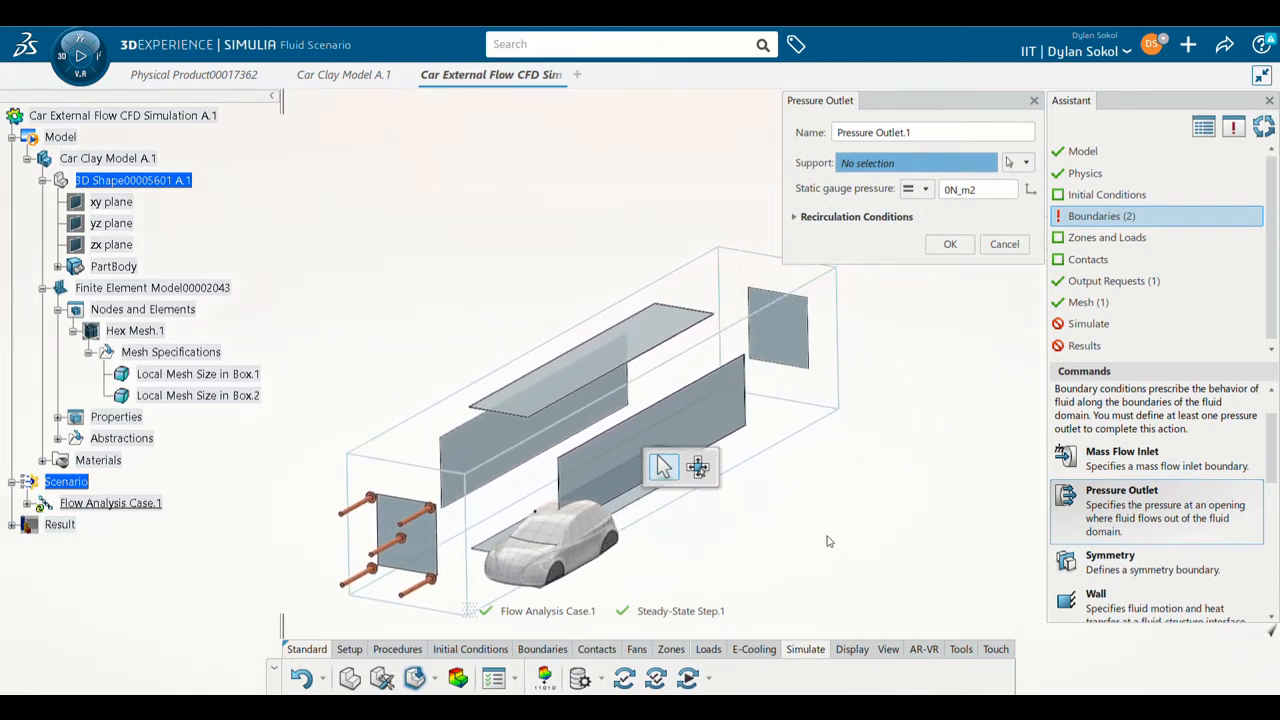
pyautogui.click(809, 351)
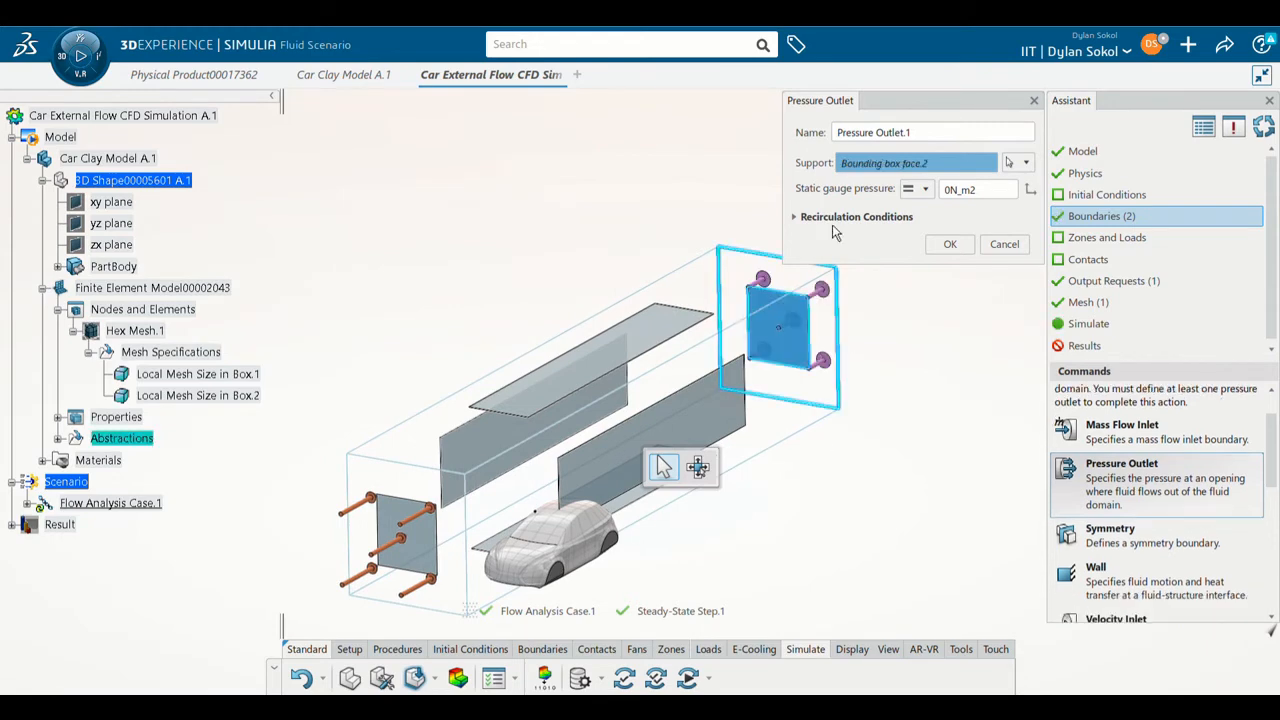
pyautogui.click(885, 217)
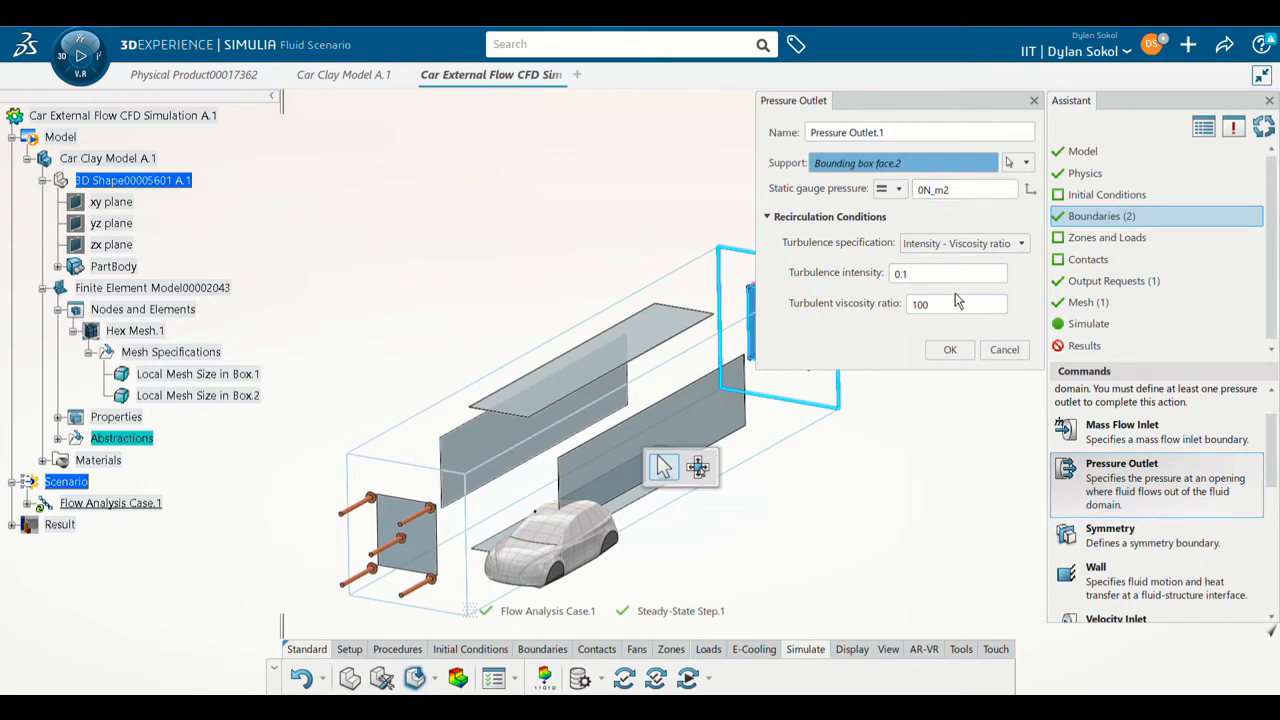
pyautogui.click(950, 349)
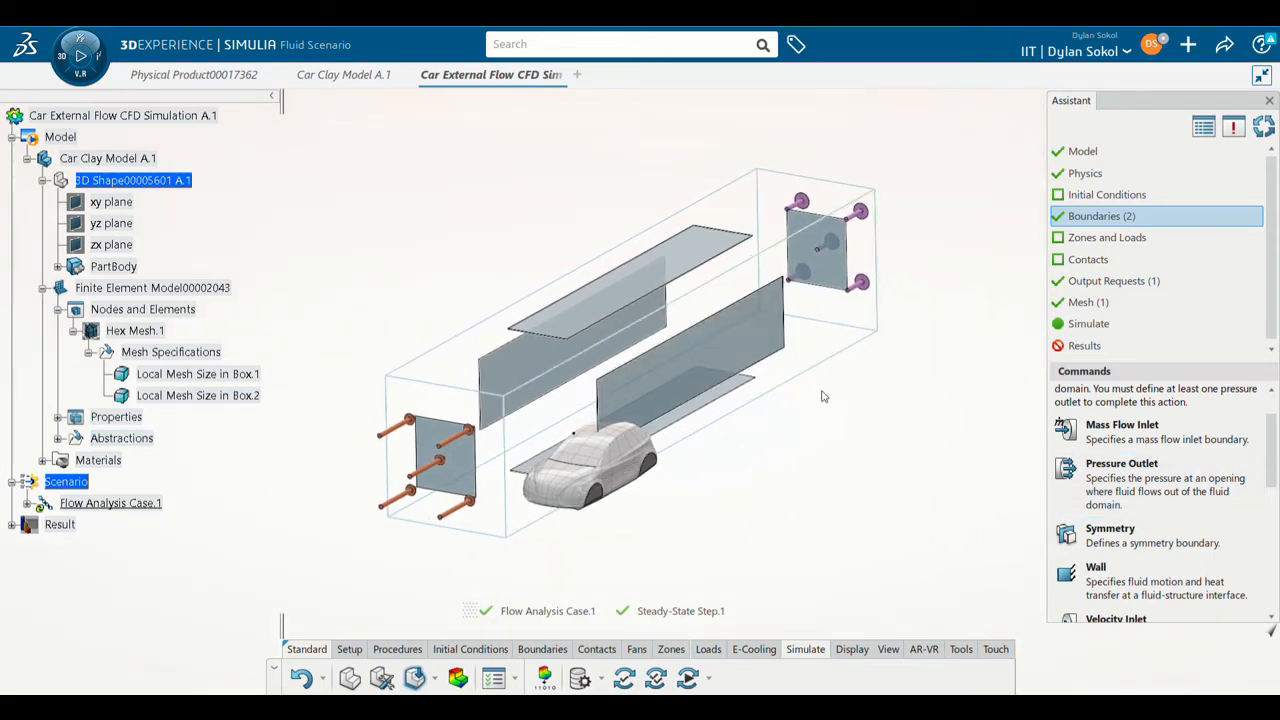
# Step: Define a symmetry boundary on the long side face of the bounding box nearest the car
pyautogui.scroll(-1, 1155, 480)
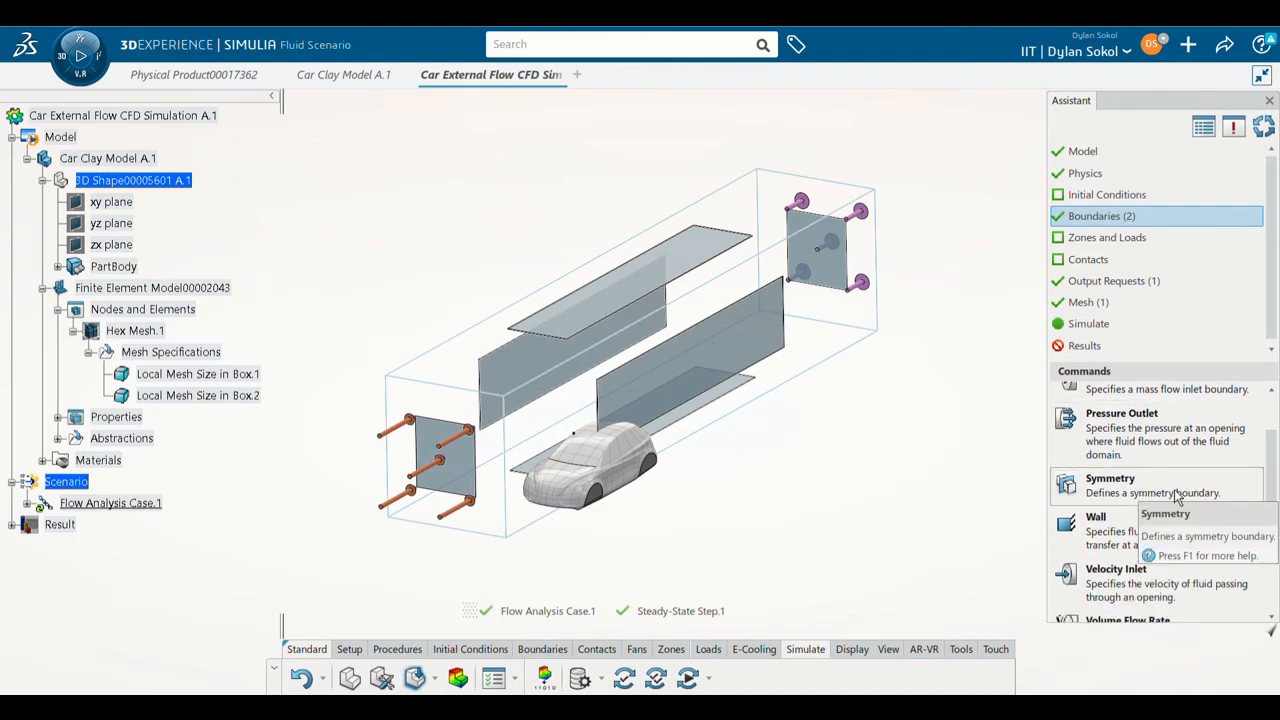
pyautogui.click(1176, 495)
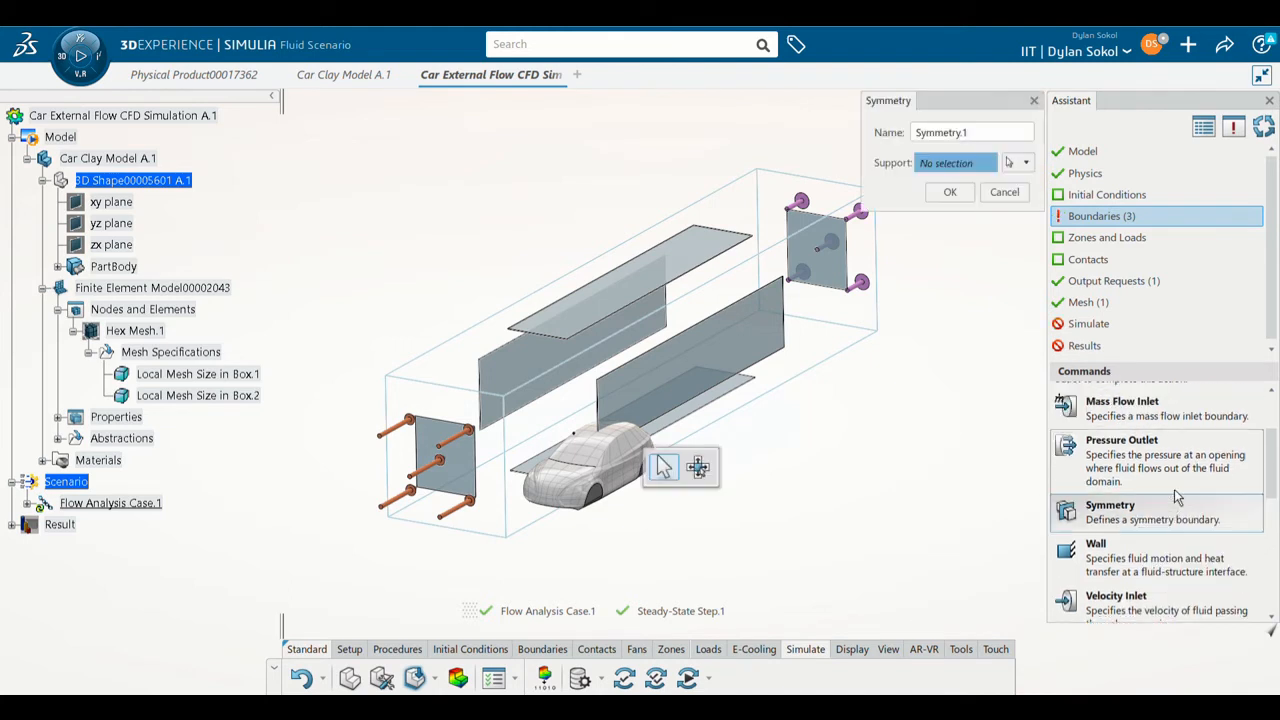
pyautogui.click(766, 341)
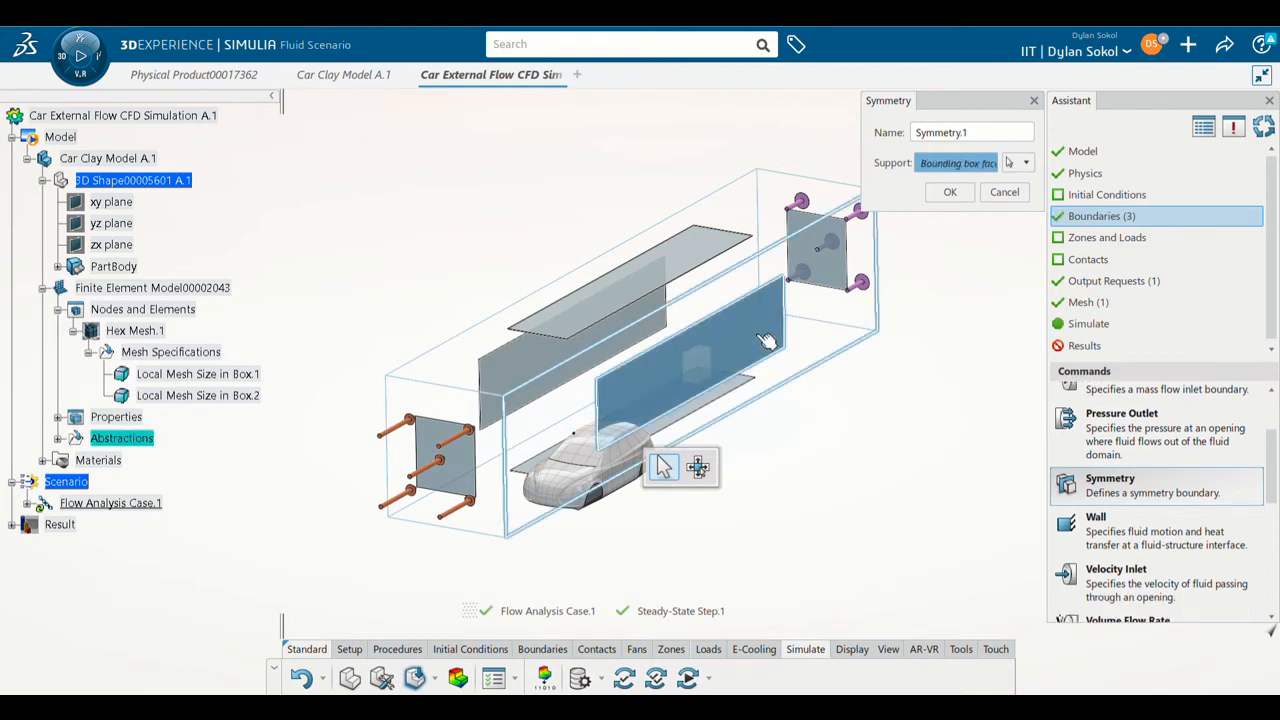
pyautogui.click(951, 193)
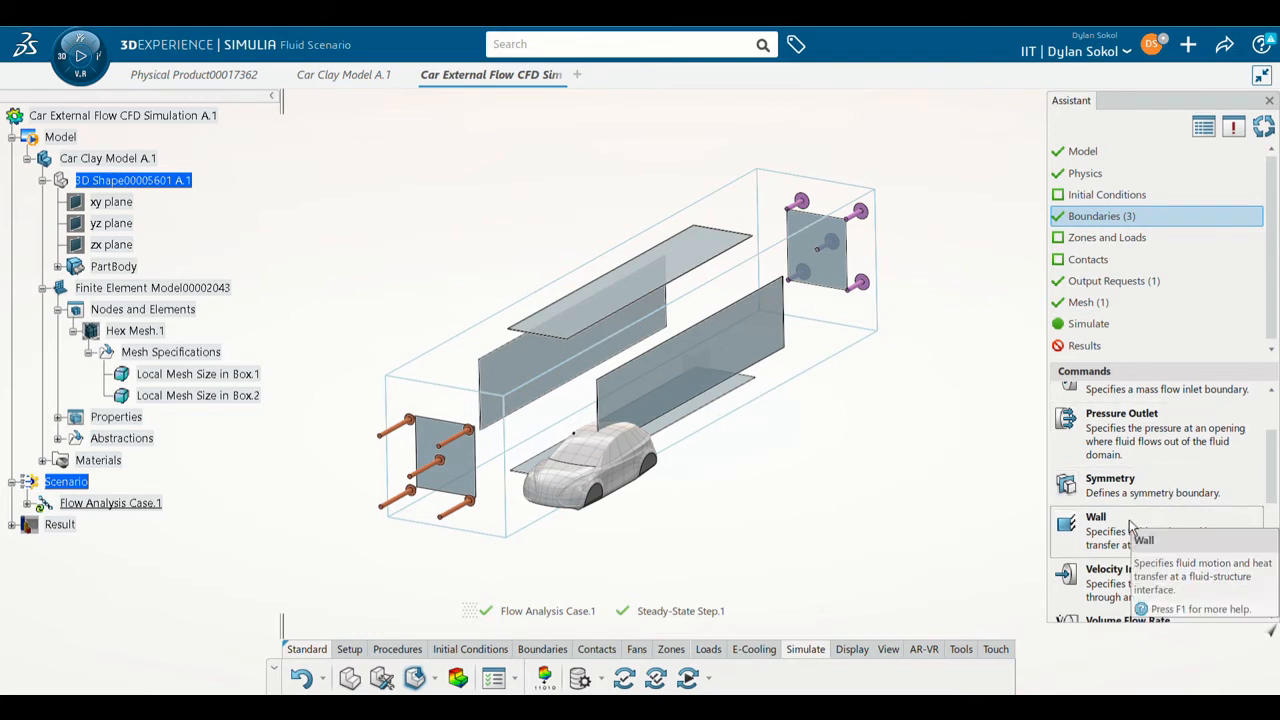
# Step: Create a slip wall boundary on the bounding box's top face and the long side face opposite the symmetry plane
pyautogui.click(1096, 520)
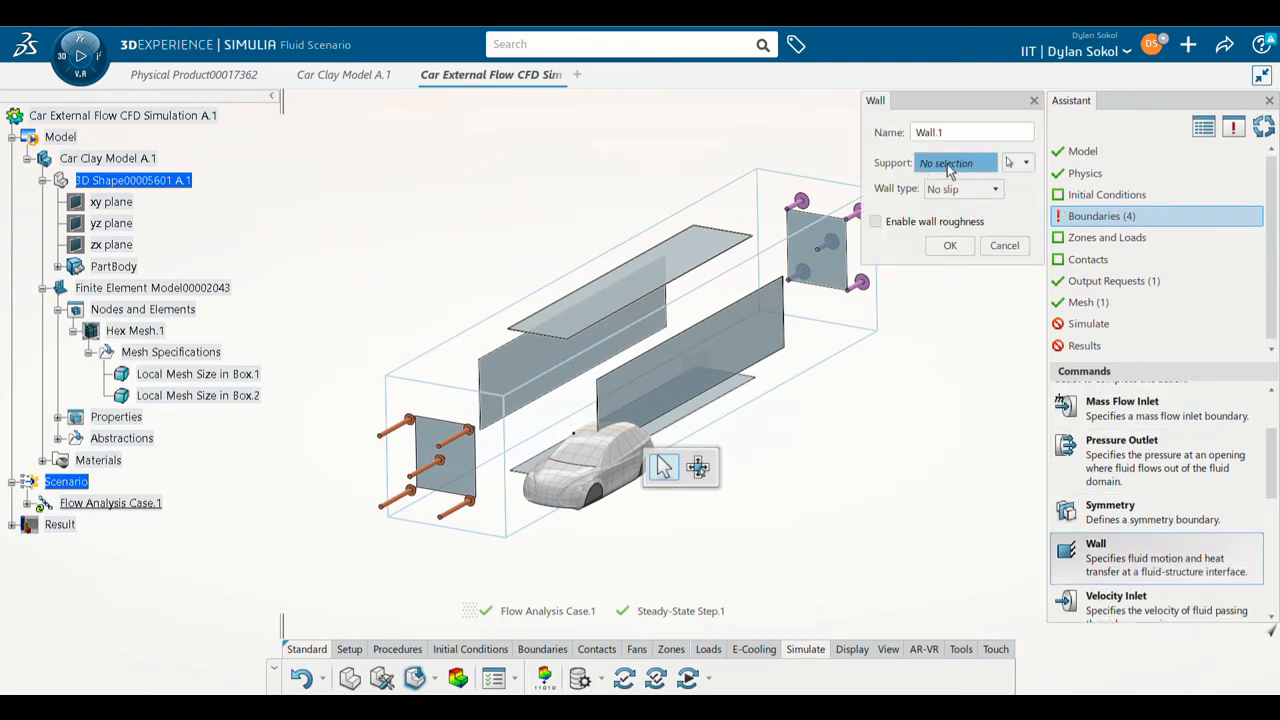
pyautogui.click(701, 262)
pyautogui.moveTo(771, 463); pyautogui.dragTo(889, 431, button='middle')
pyautogui.click(515, 404)
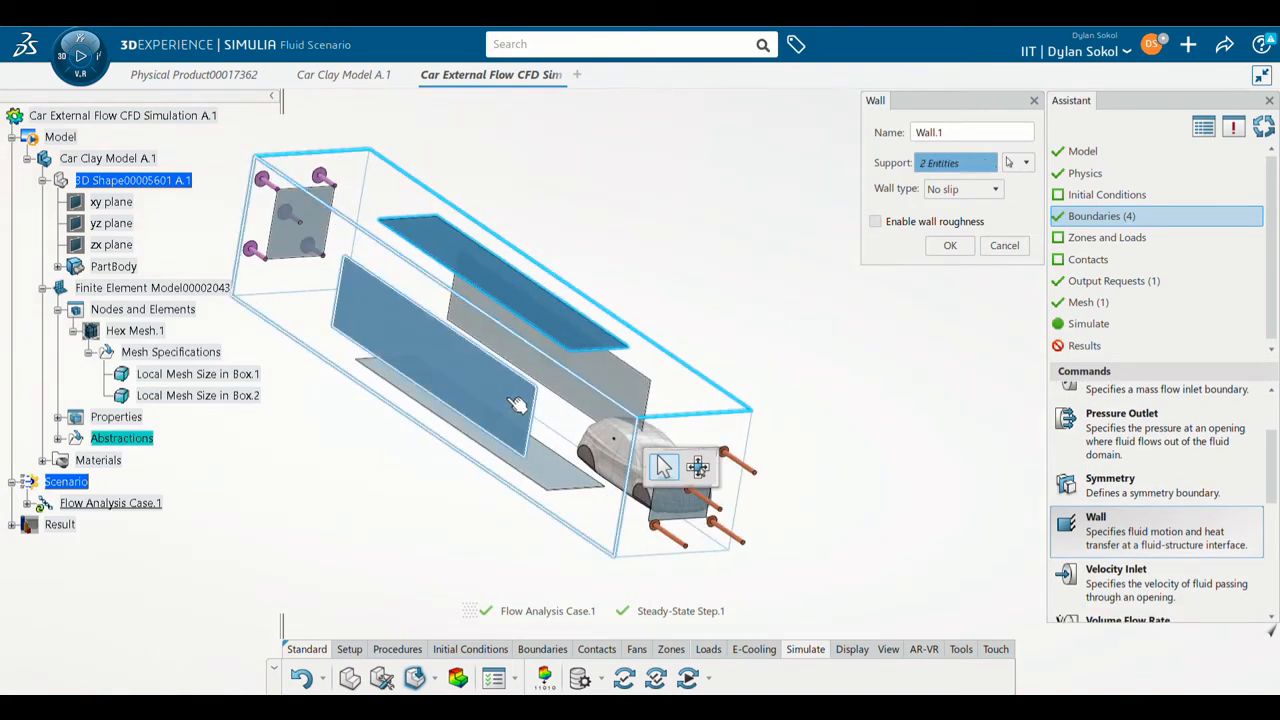
pyautogui.moveTo(742, 396); pyautogui.dragTo(764, 447, button='middle')
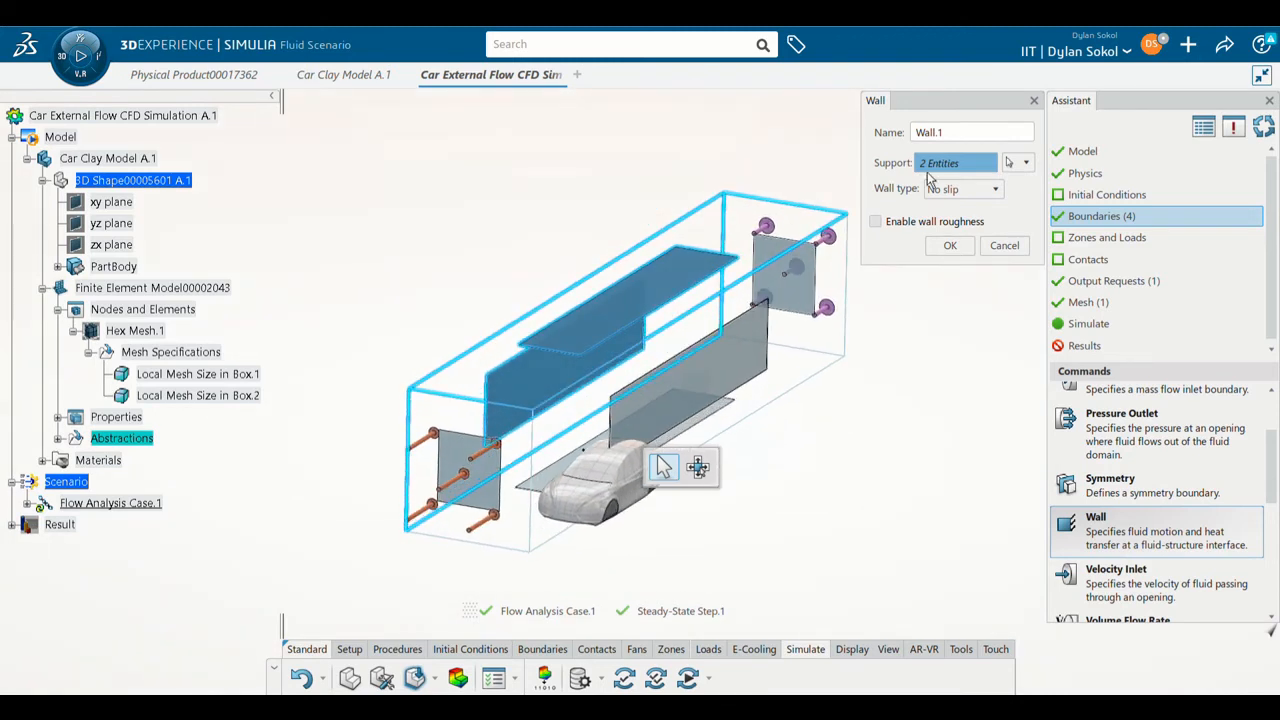
pyautogui.click(956, 191)
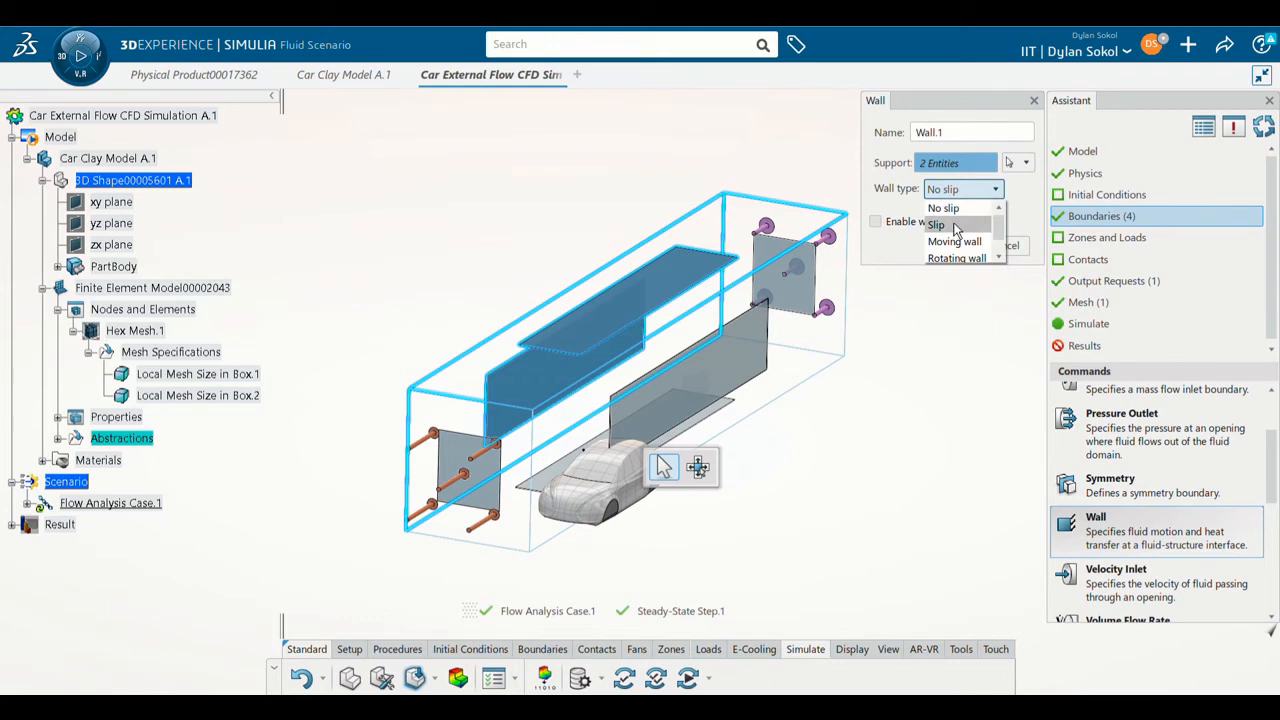
pyautogui.click(955, 226)
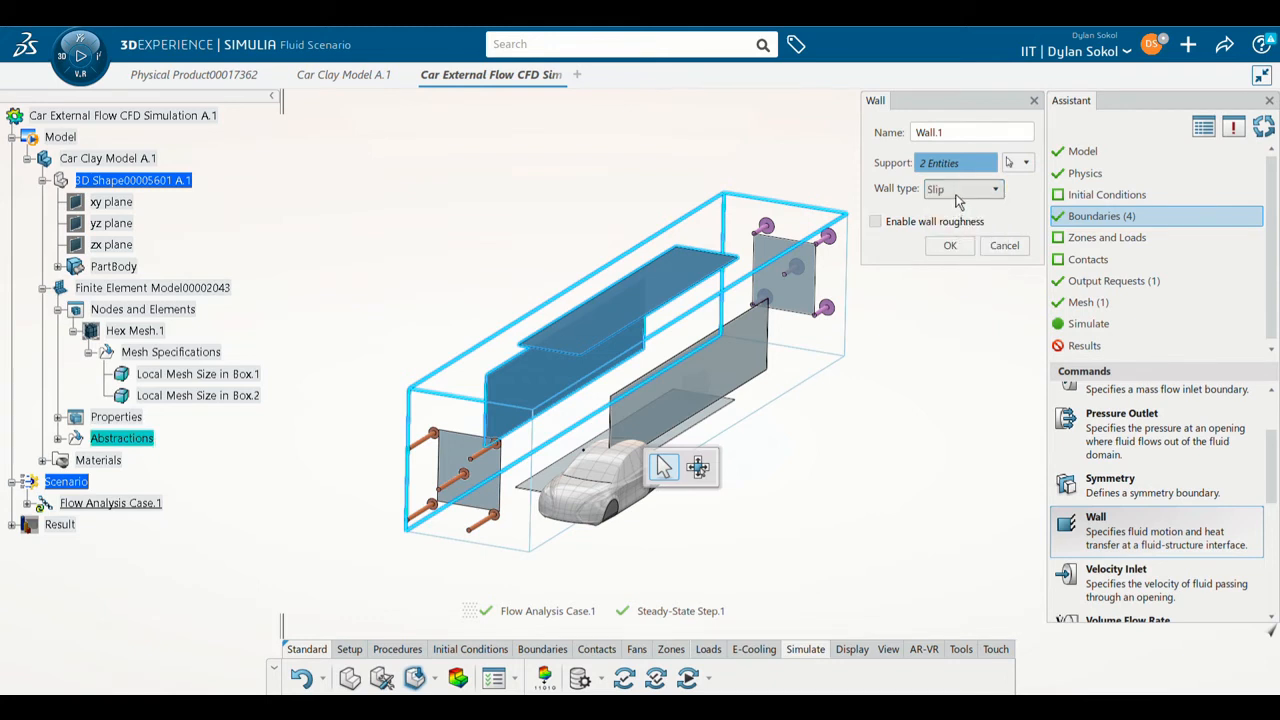
pyautogui.click(950, 246)
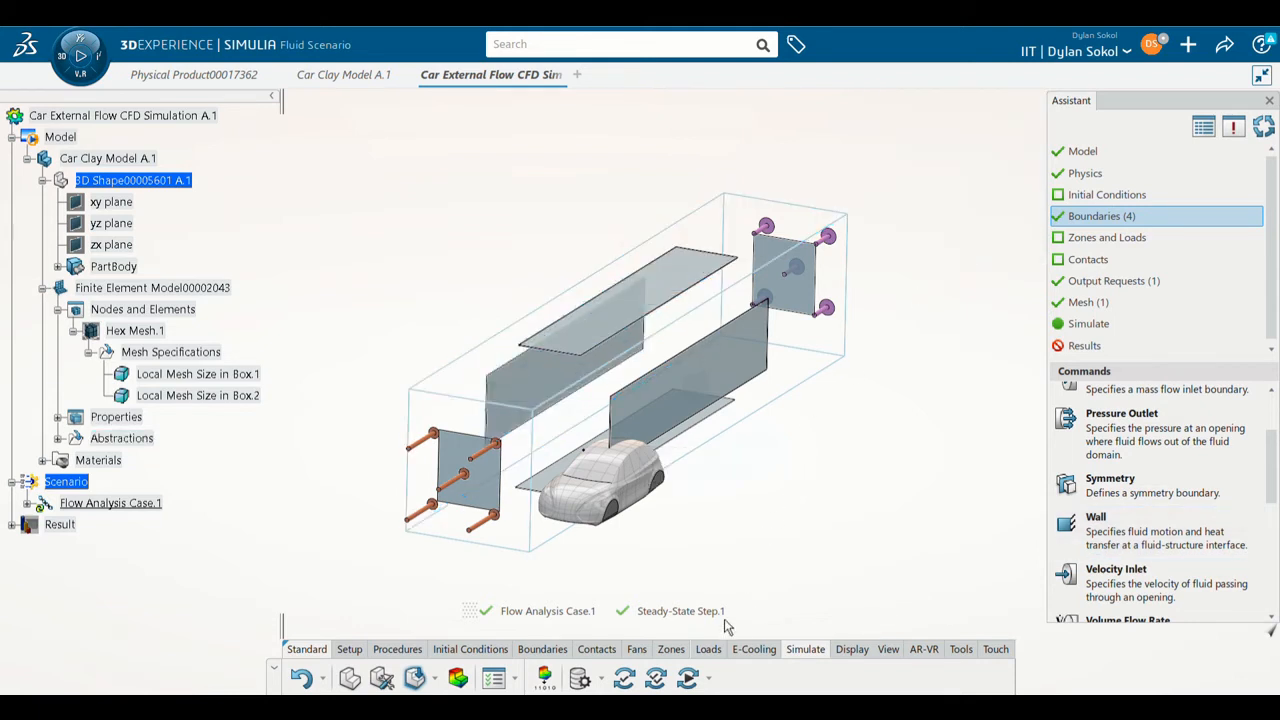
# Step: Create an output request supported by CarSurface.1 and Surface.1 through Surface.5 of the PartBody
pyautogui.click(547, 680)
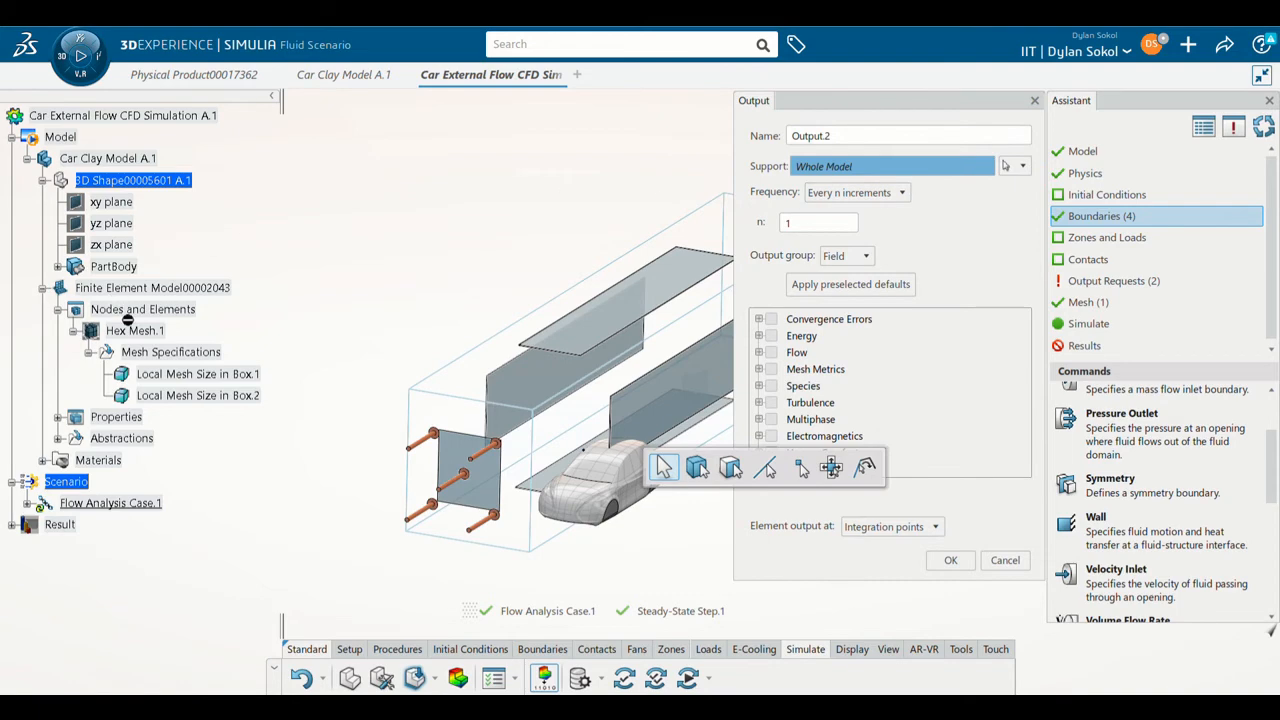
pyautogui.click(58, 266)
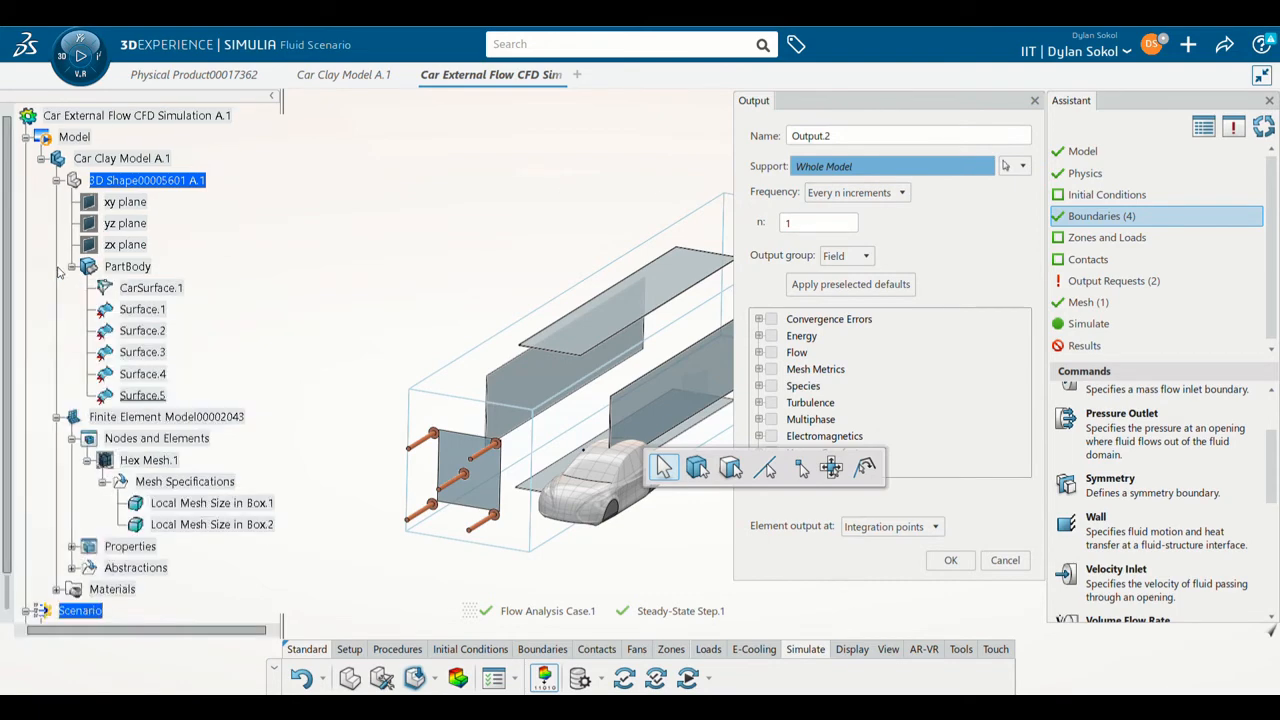
pyautogui.click(145, 289)
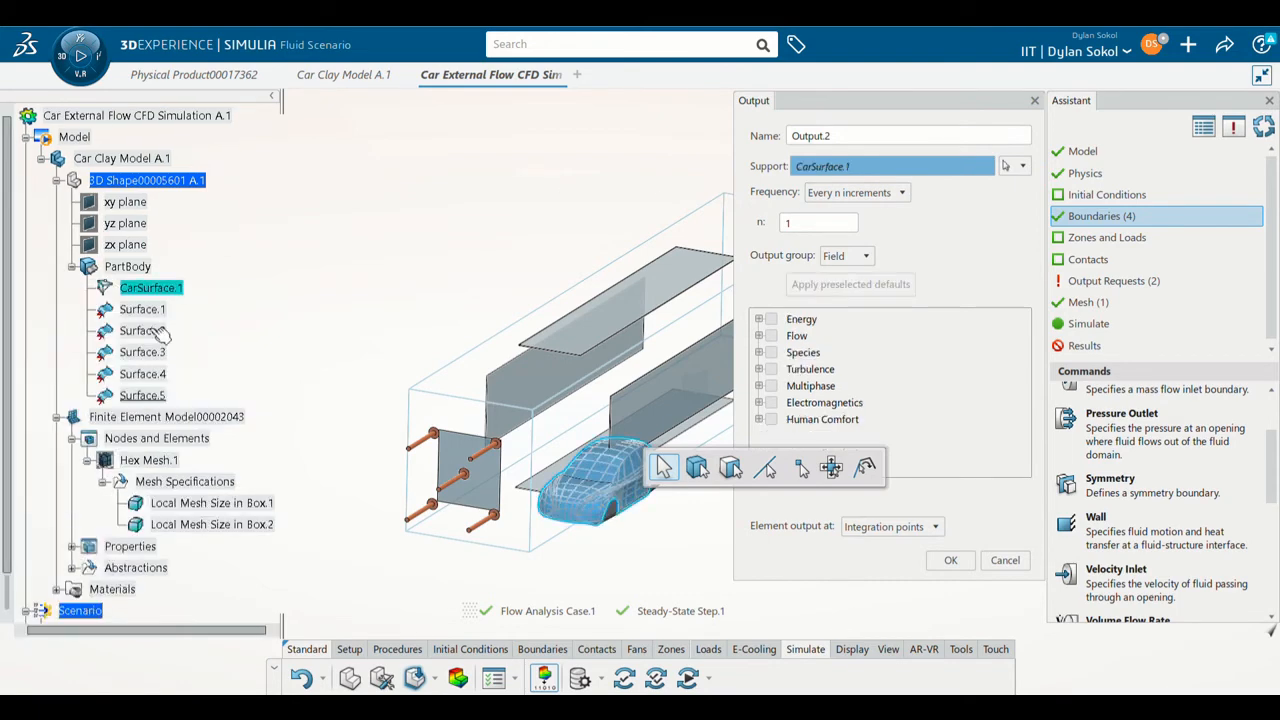
pyautogui.click(143, 310)
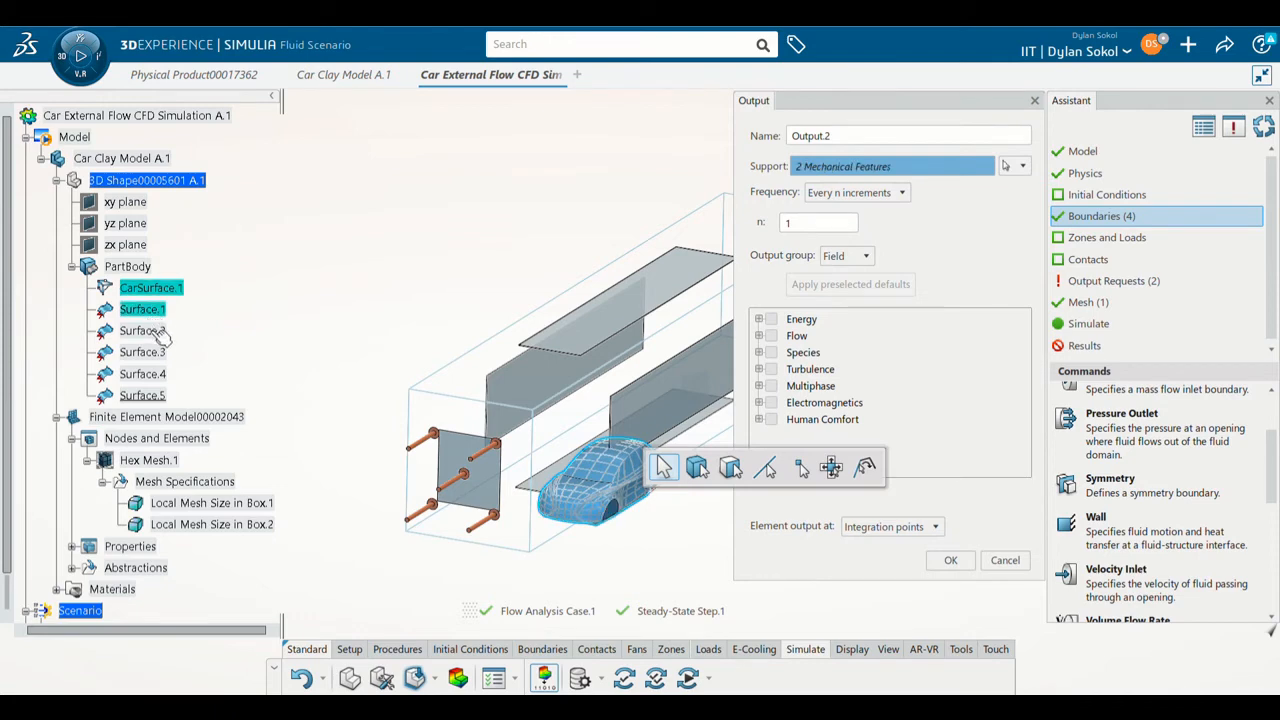
pyautogui.click(145, 331)
pyautogui.click(150, 353)
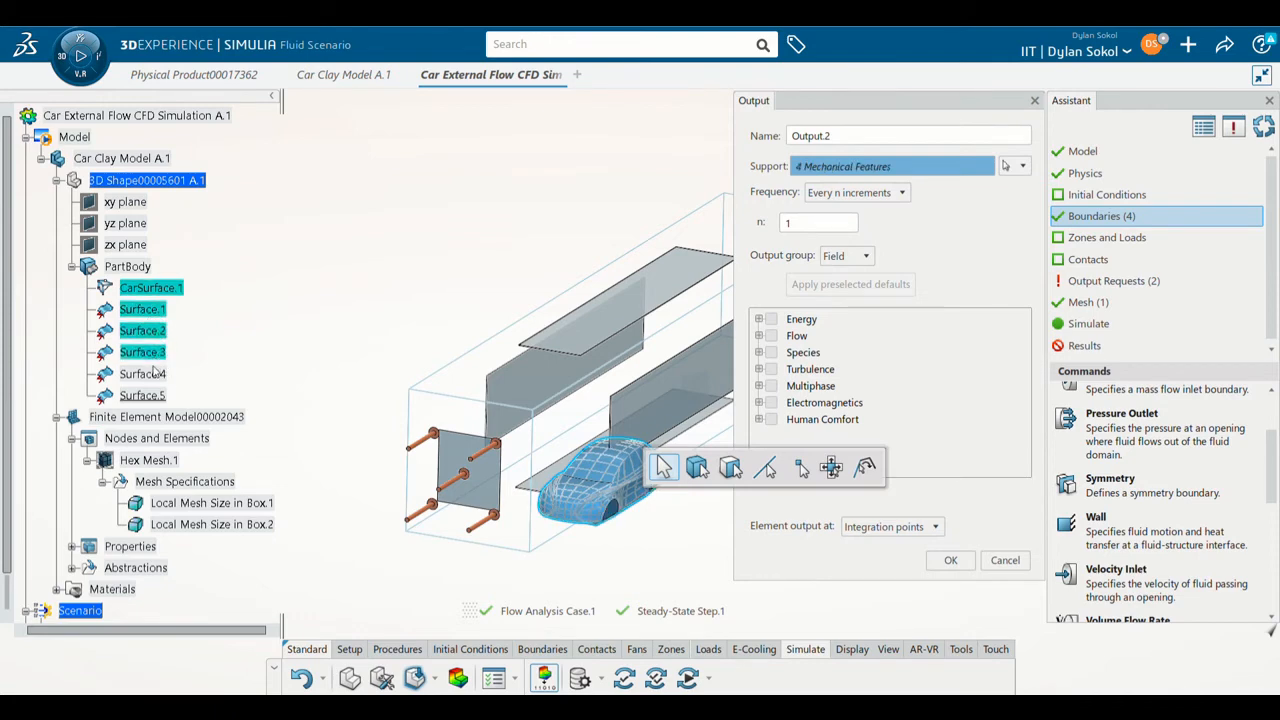
pyautogui.click(152, 374)
pyautogui.click(145, 395)
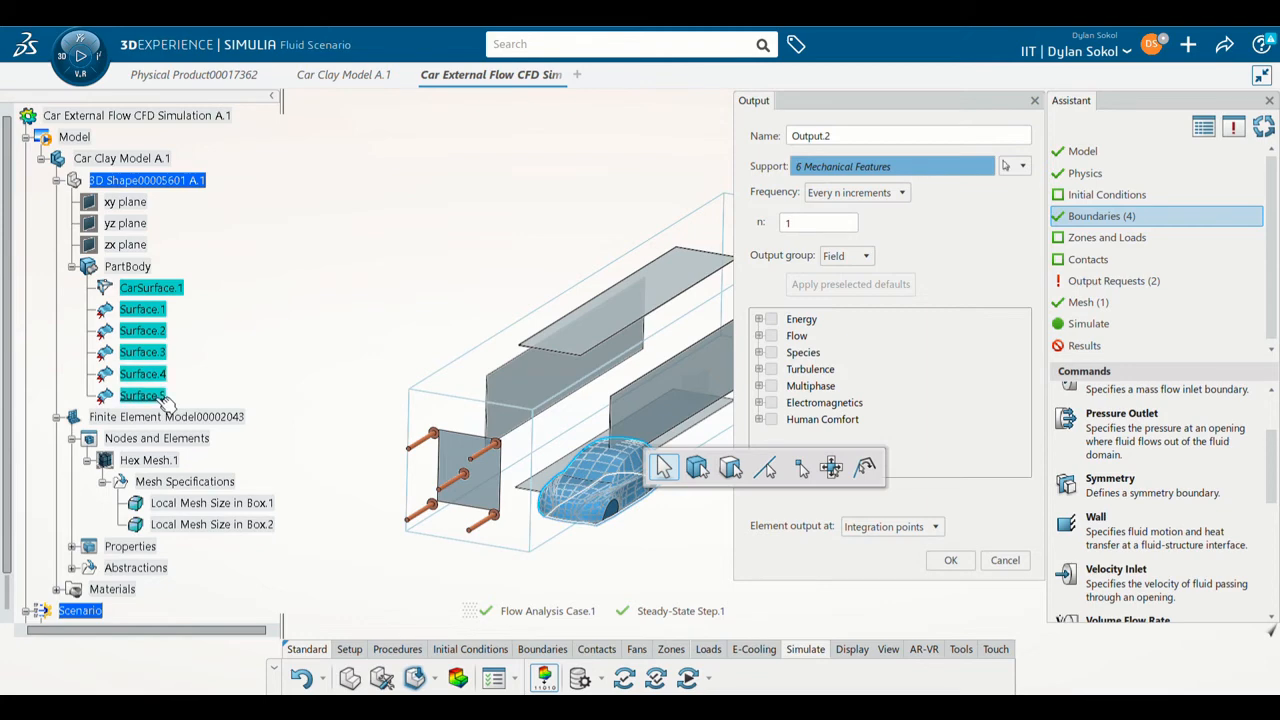
# Step: Set the output frequency to every 100000 increments and request the WALLSHEAR fluid shear stress magnitude as field output
pyautogui.doubleClick(810, 224)
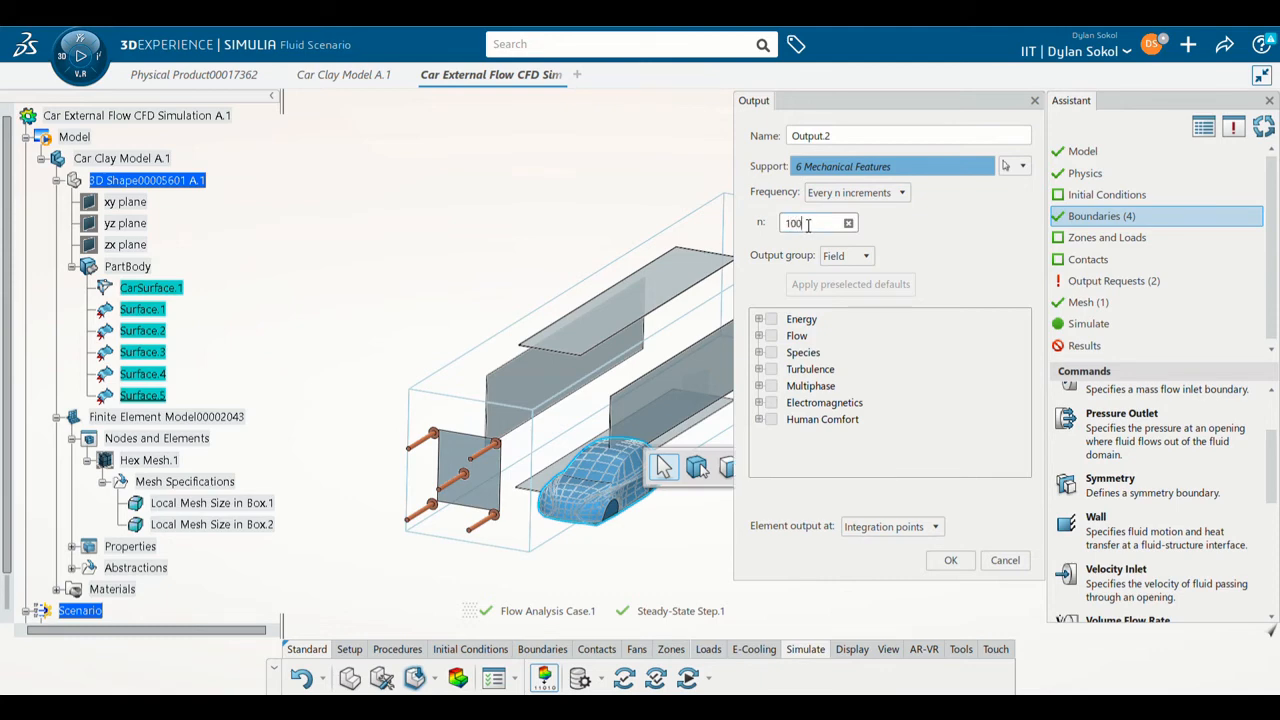
pyautogui.click(957, 244)
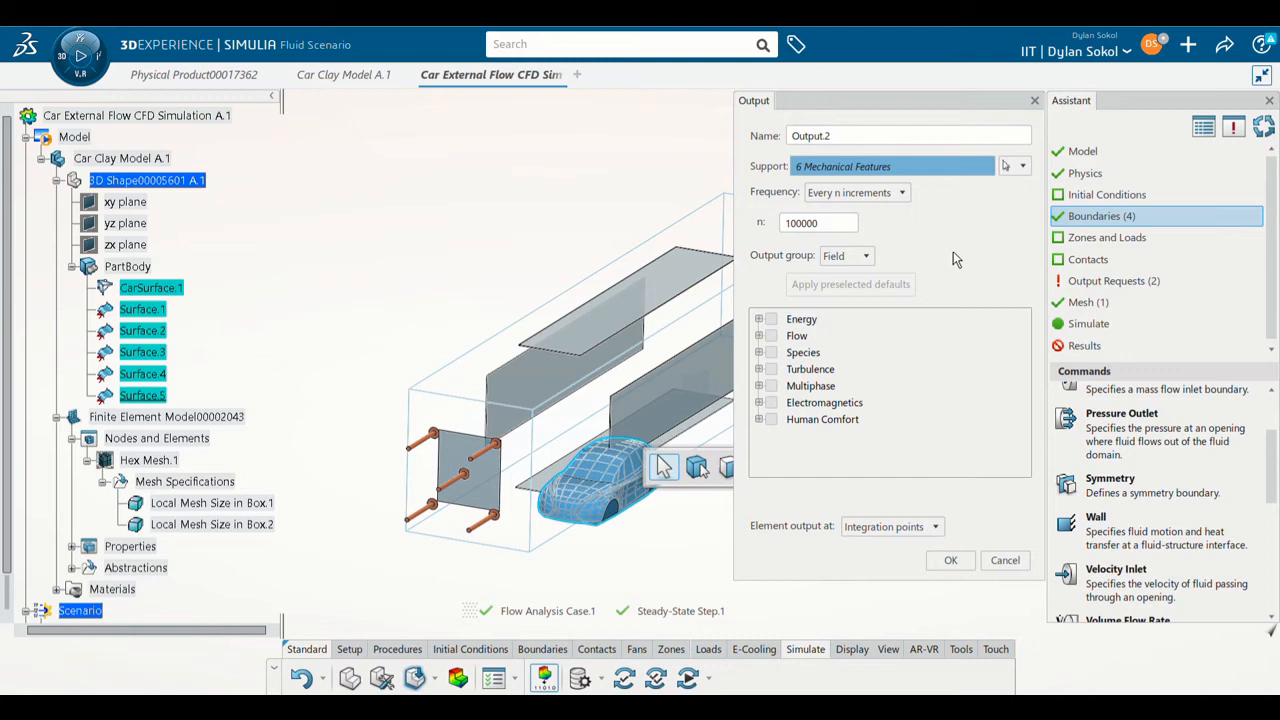
pyautogui.click(759, 336)
pyautogui.click(805, 352)
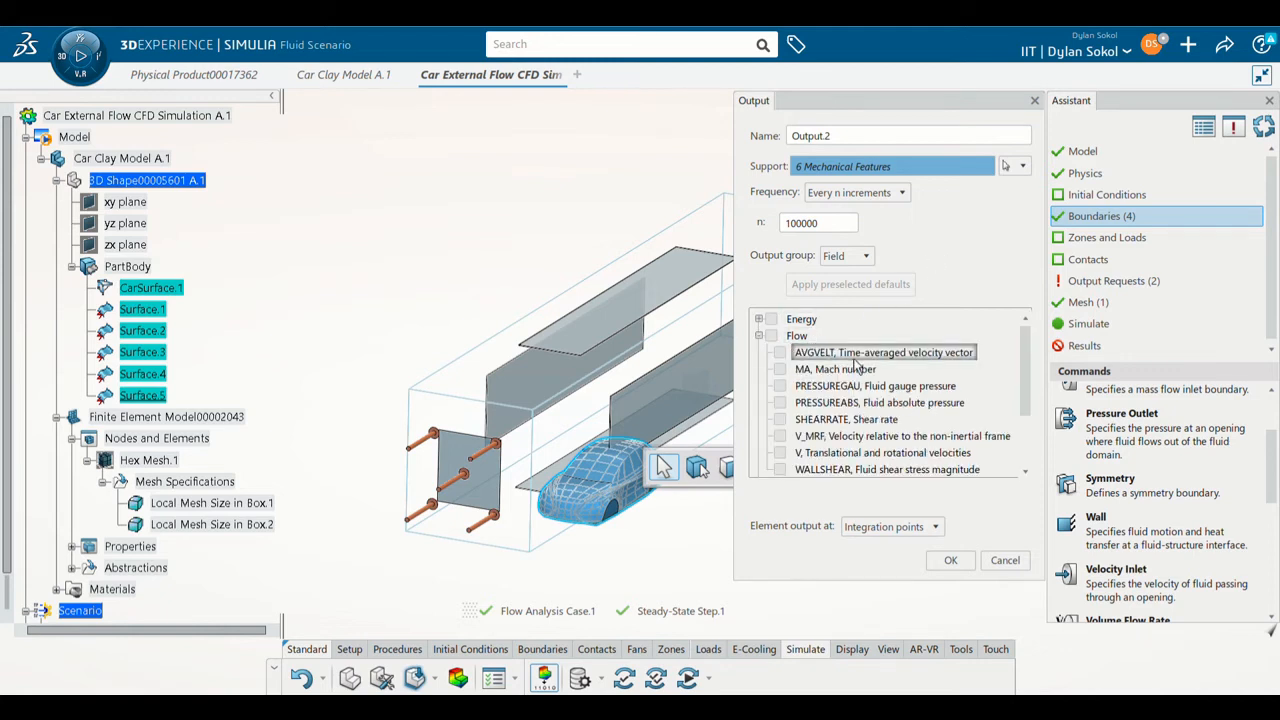
pyautogui.scroll(-1, 857, 365)
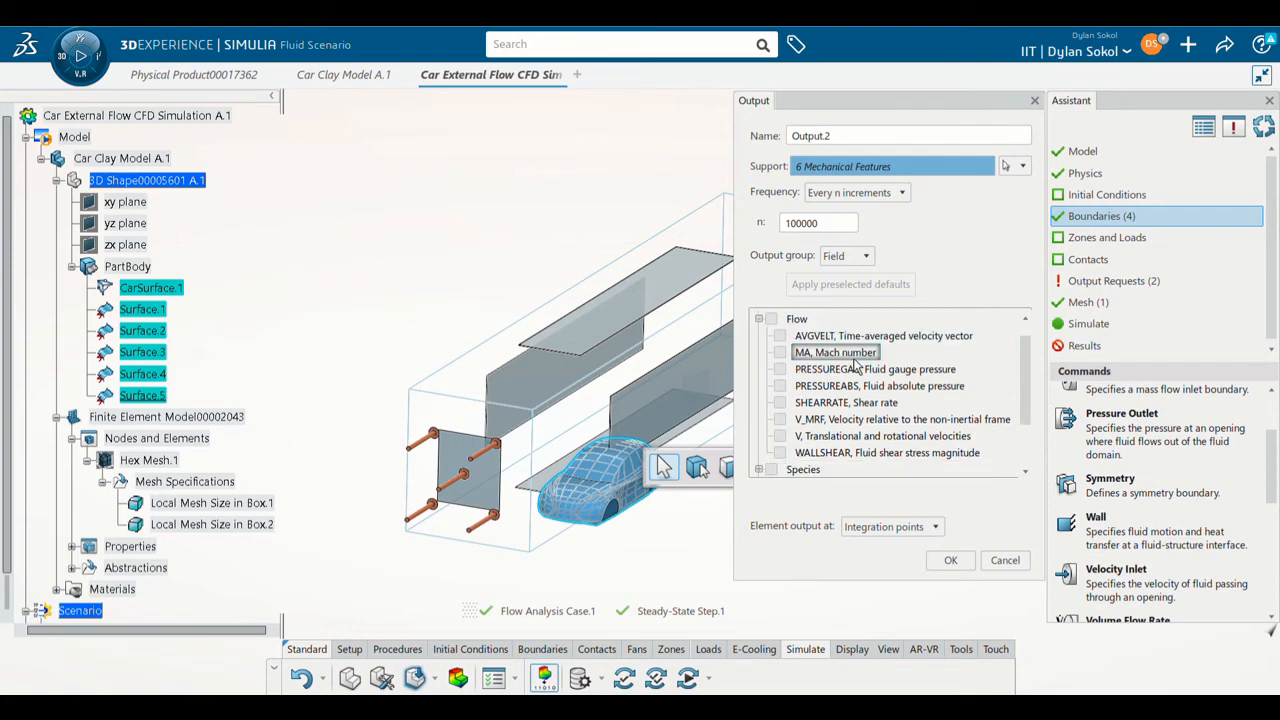
pyautogui.click(780, 453)
pyautogui.click(758, 319)
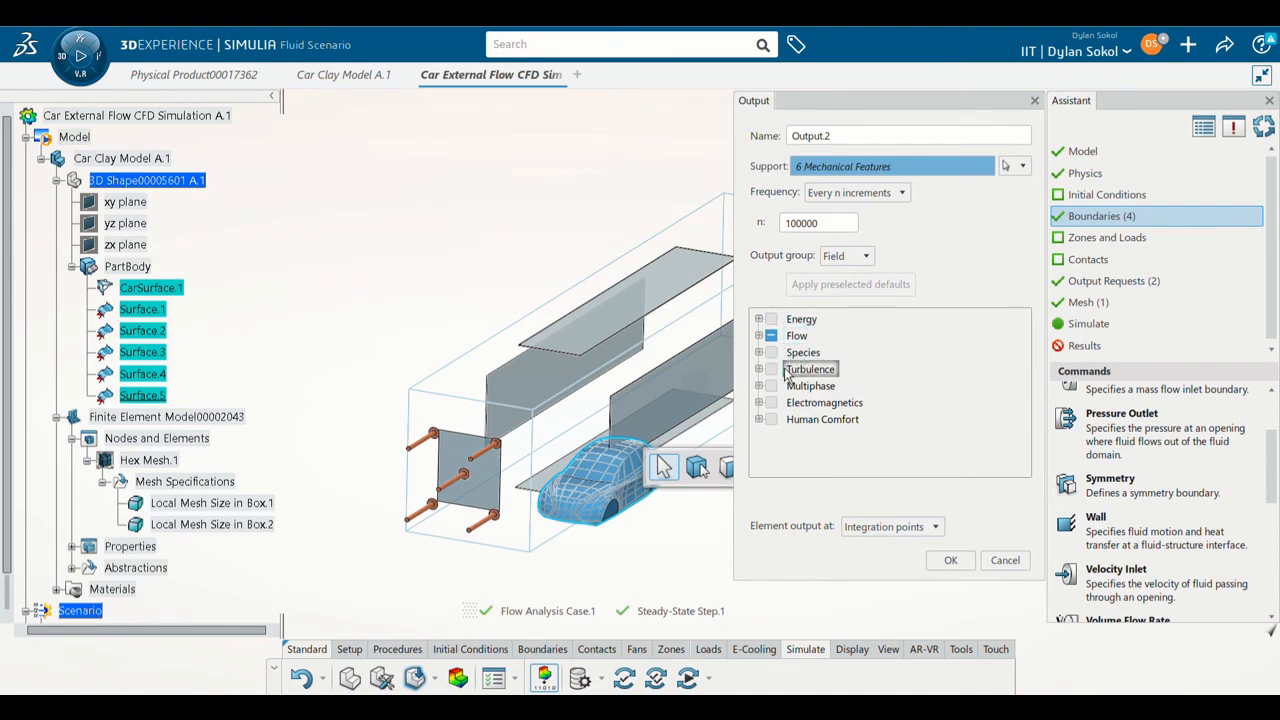
# Step: Add the YPLUS and YSTAR turbulence wall-distance variables to the field output and confirm the request
pyautogui.click(759, 369)
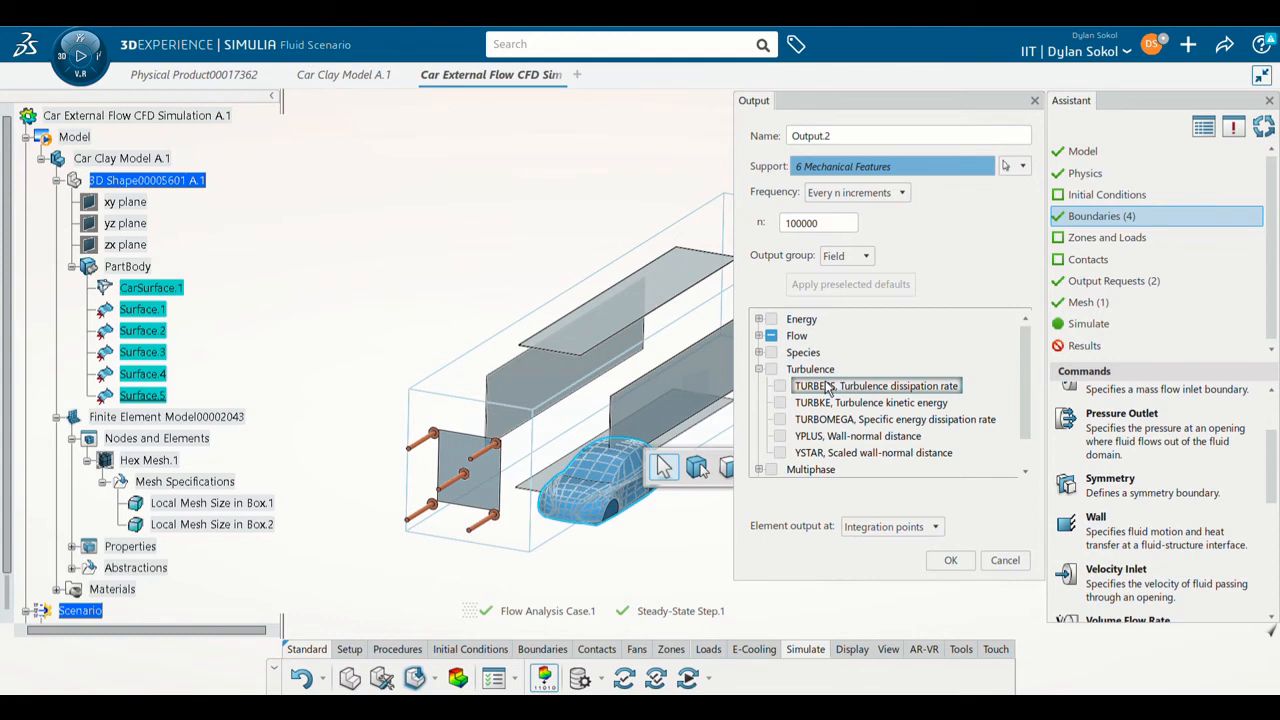
pyautogui.click(779, 436)
pyautogui.click(780, 453)
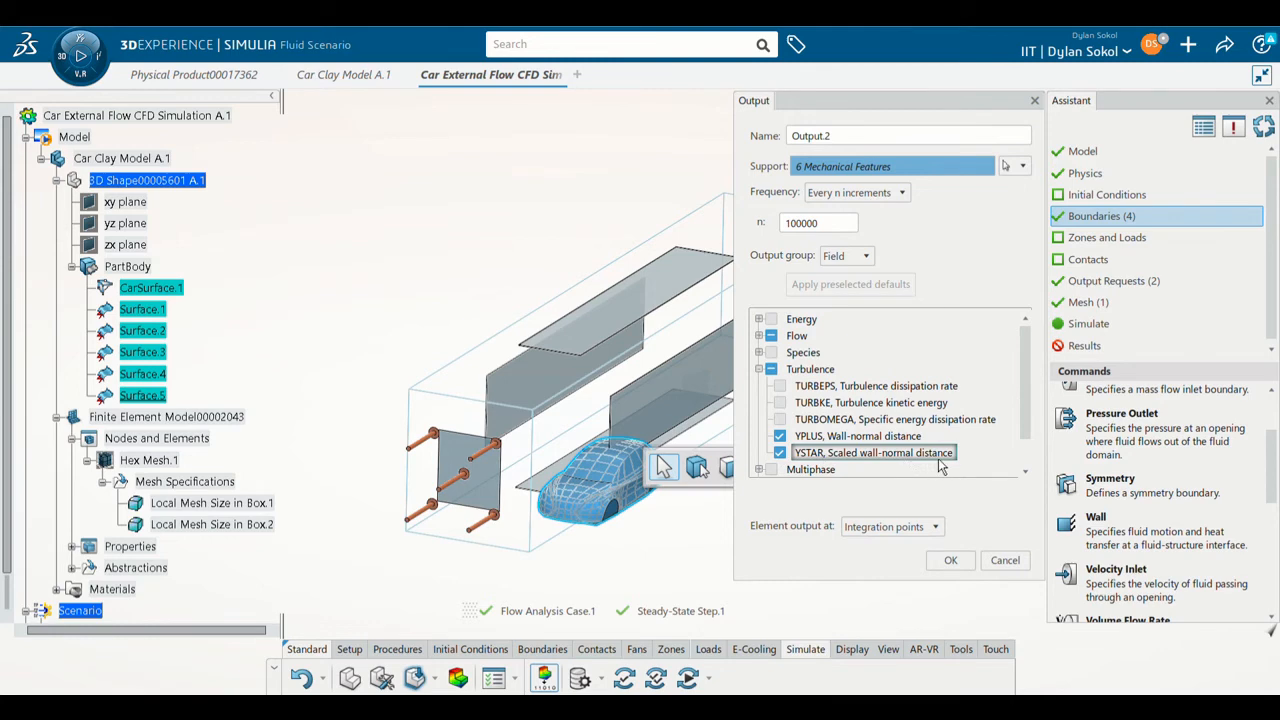
pyautogui.click(951, 560)
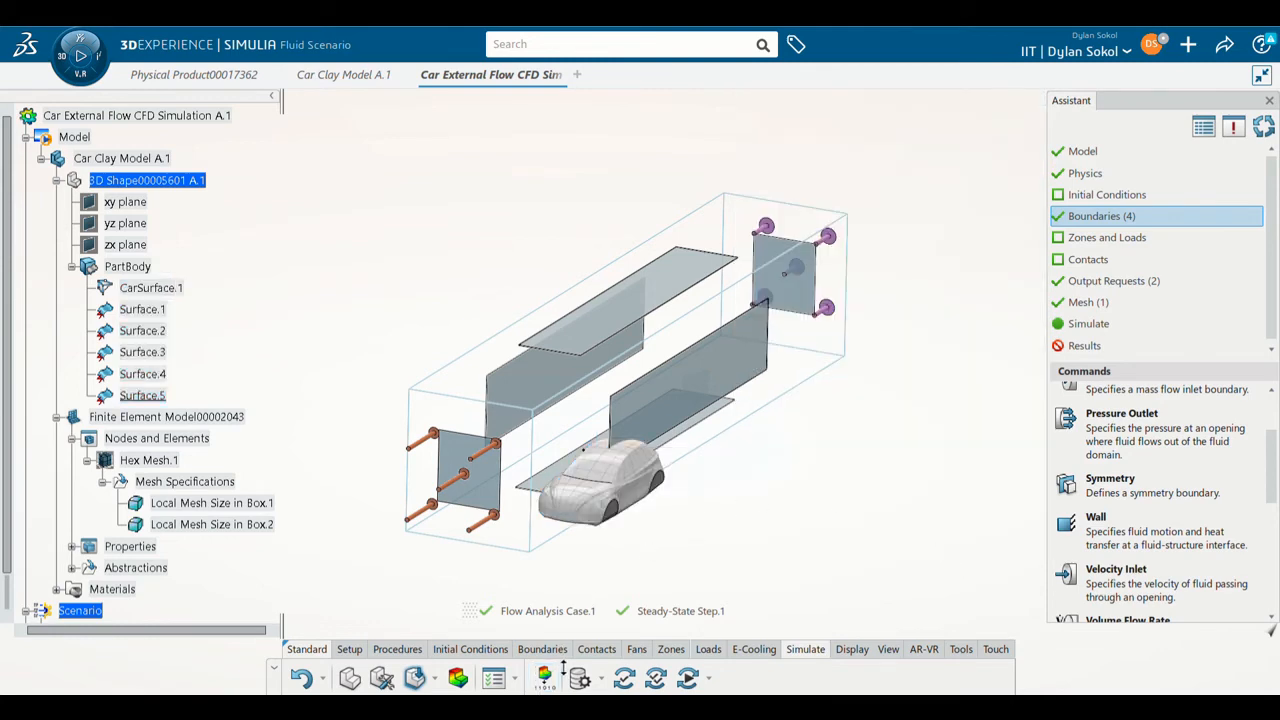
# Step: Create another output request supported by CarSurface.1 and Surface.1 through Surface.5 of the PartBody
pyautogui.click(548, 678)
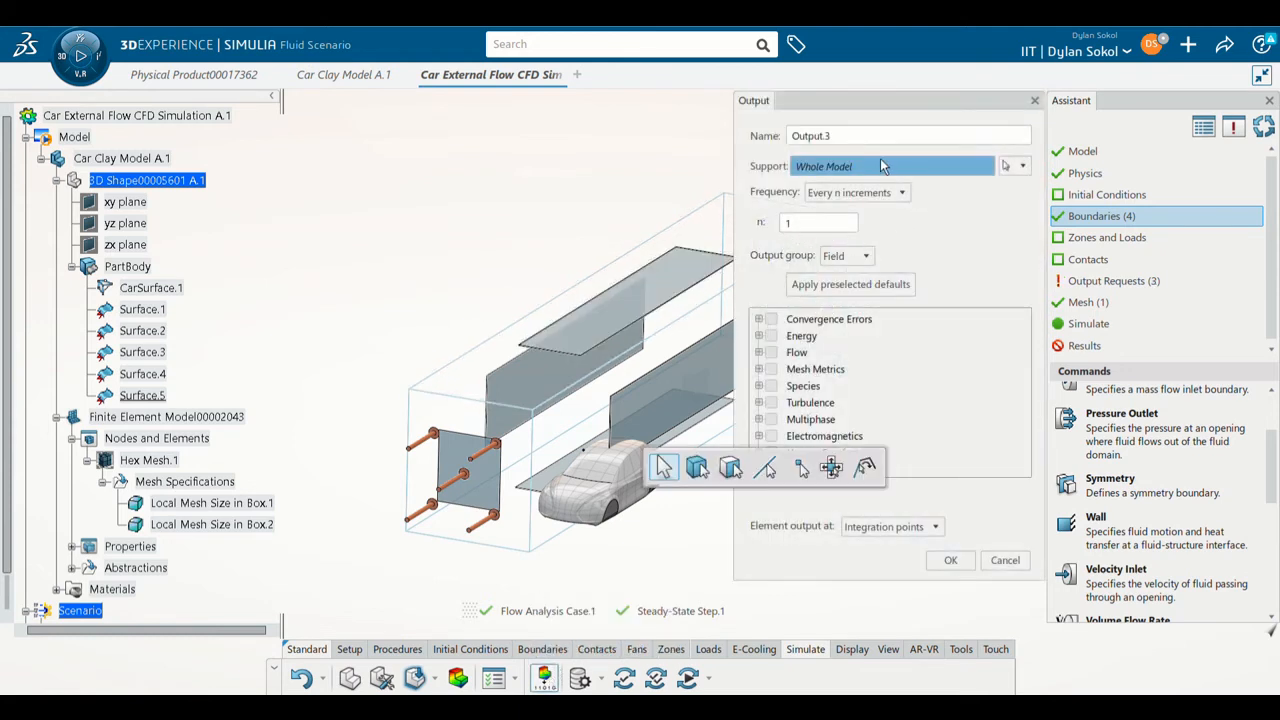
pyautogui.click(173, 292)
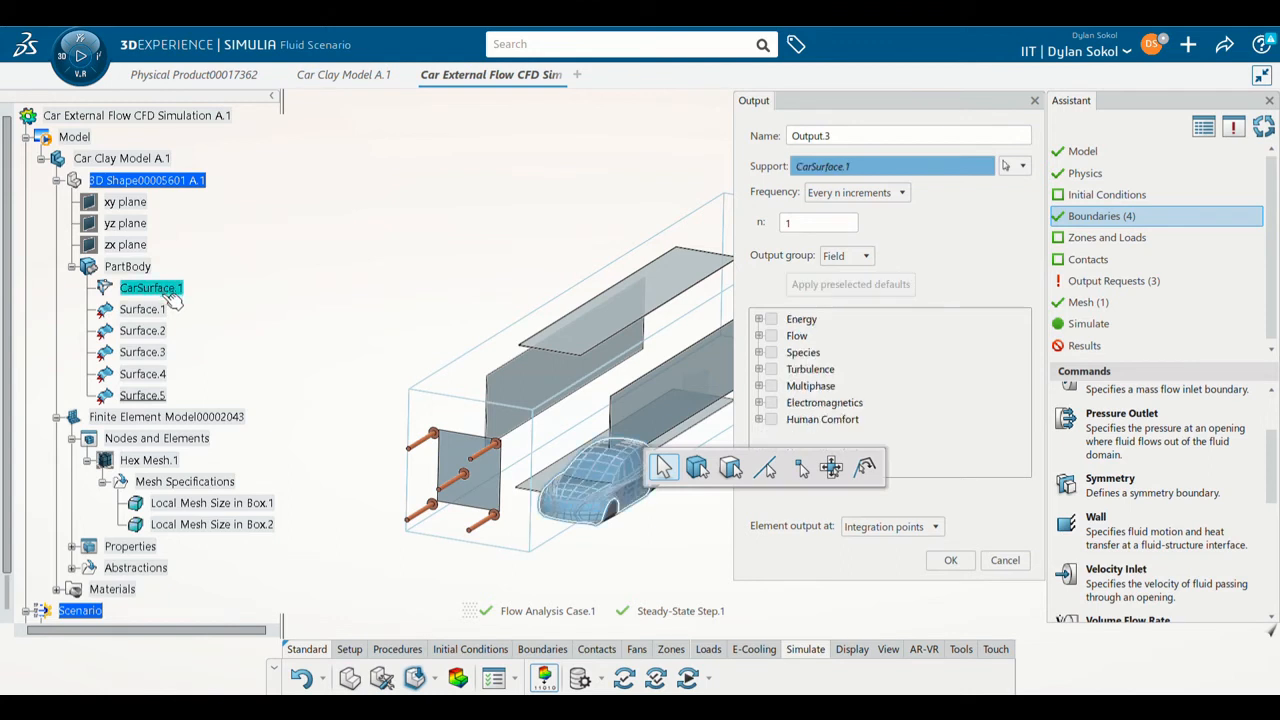
pyautogui.click(168, 312)
pyautogui.click(165, 333)
pyautogui.click(165, 354)
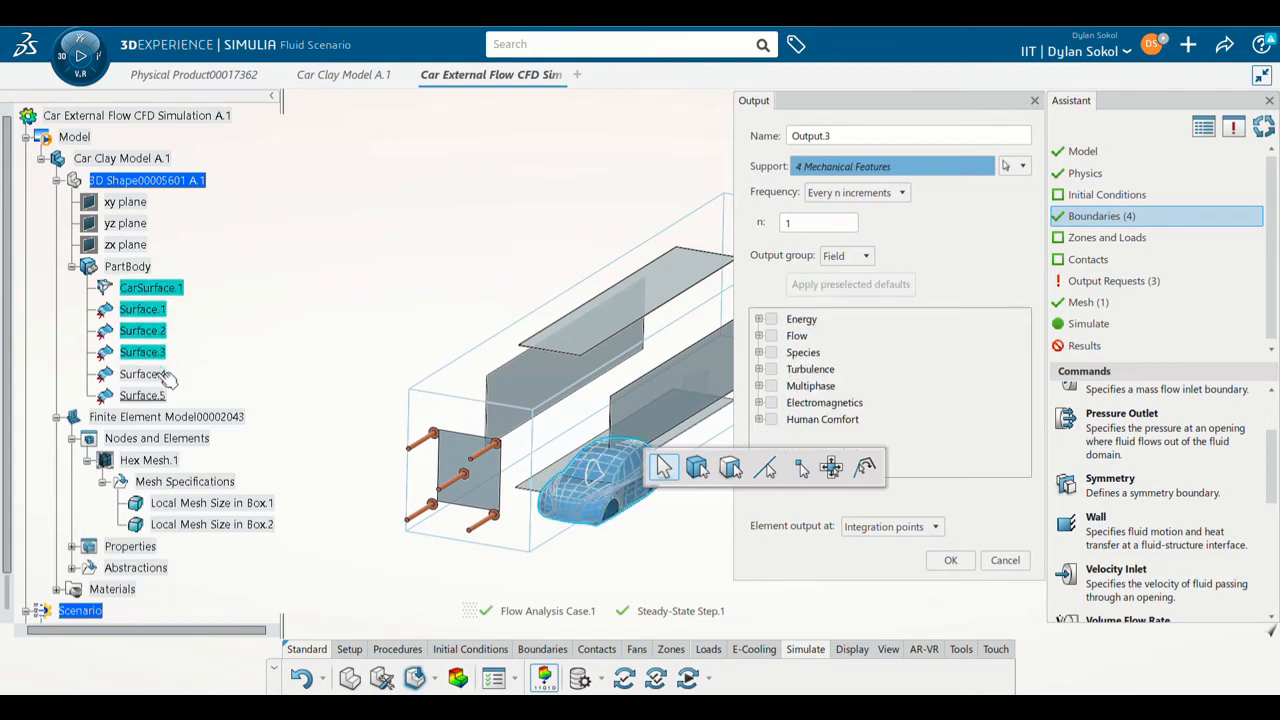
pyautogui.click(163, 375)
pyautogui.click(162, 397)
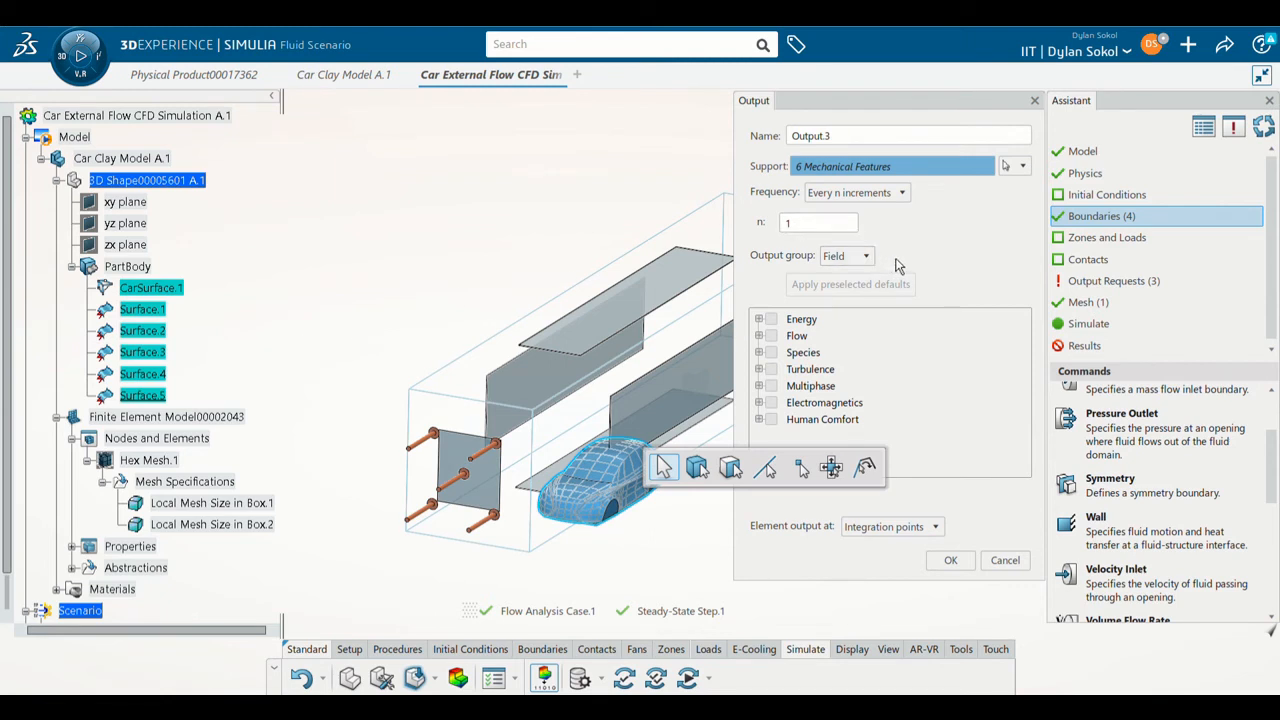
# Step: Request the FORCE, PRESSFORCE, VISCFORCE and SOM flow variables as history output and confirm the request
pyautogui.click(862, 256)
pyautogui.click(853, 290)
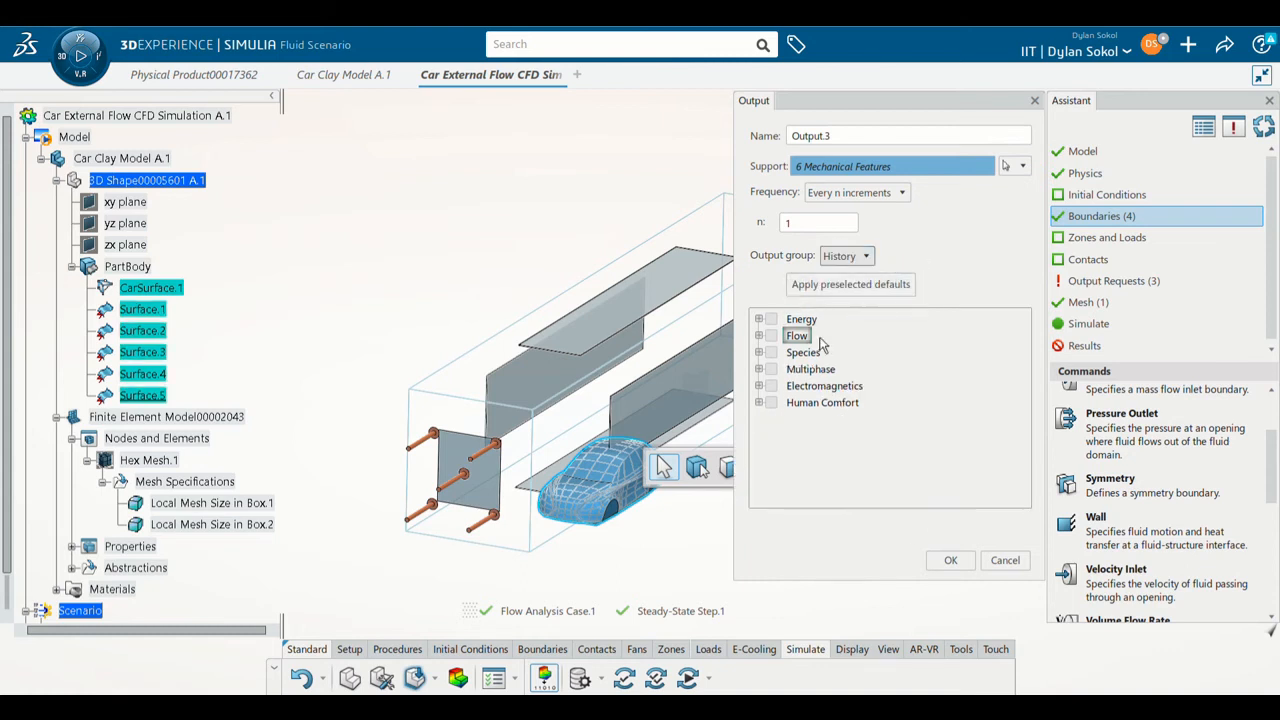
pyautogui.click(758, 335)
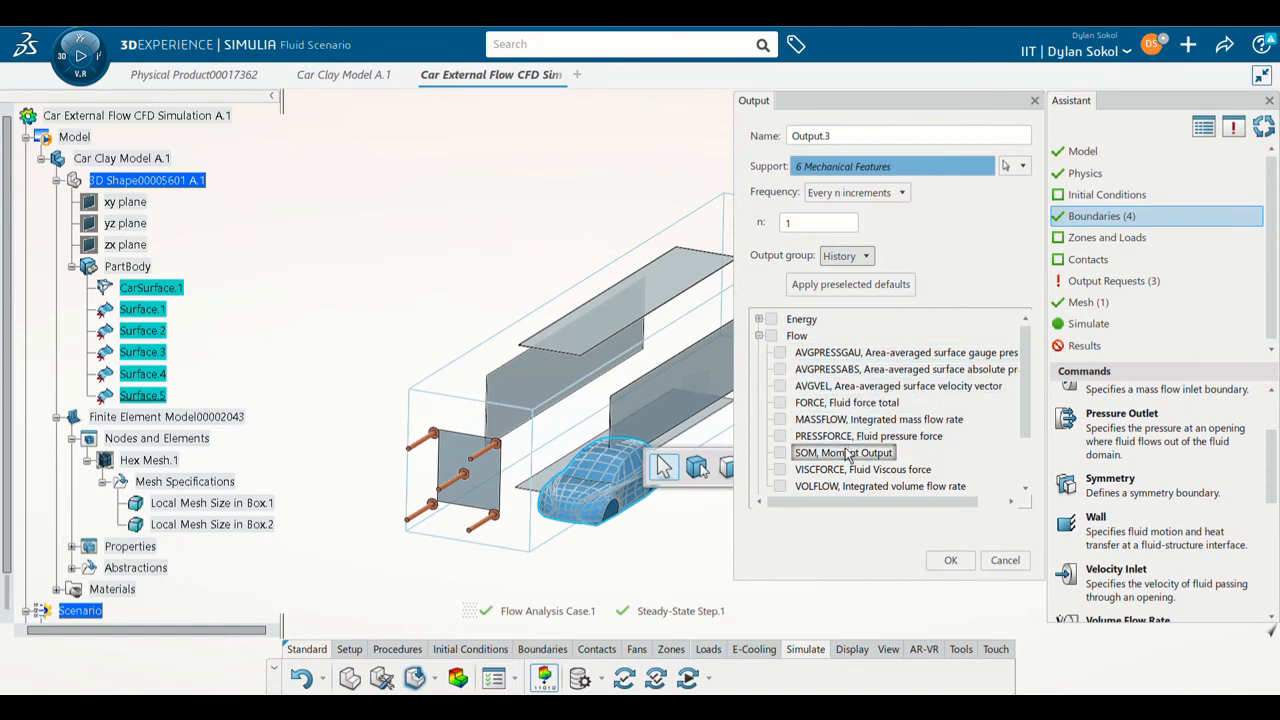
pyautogui.click(779, 402)
pyautogui.click(779, 436)
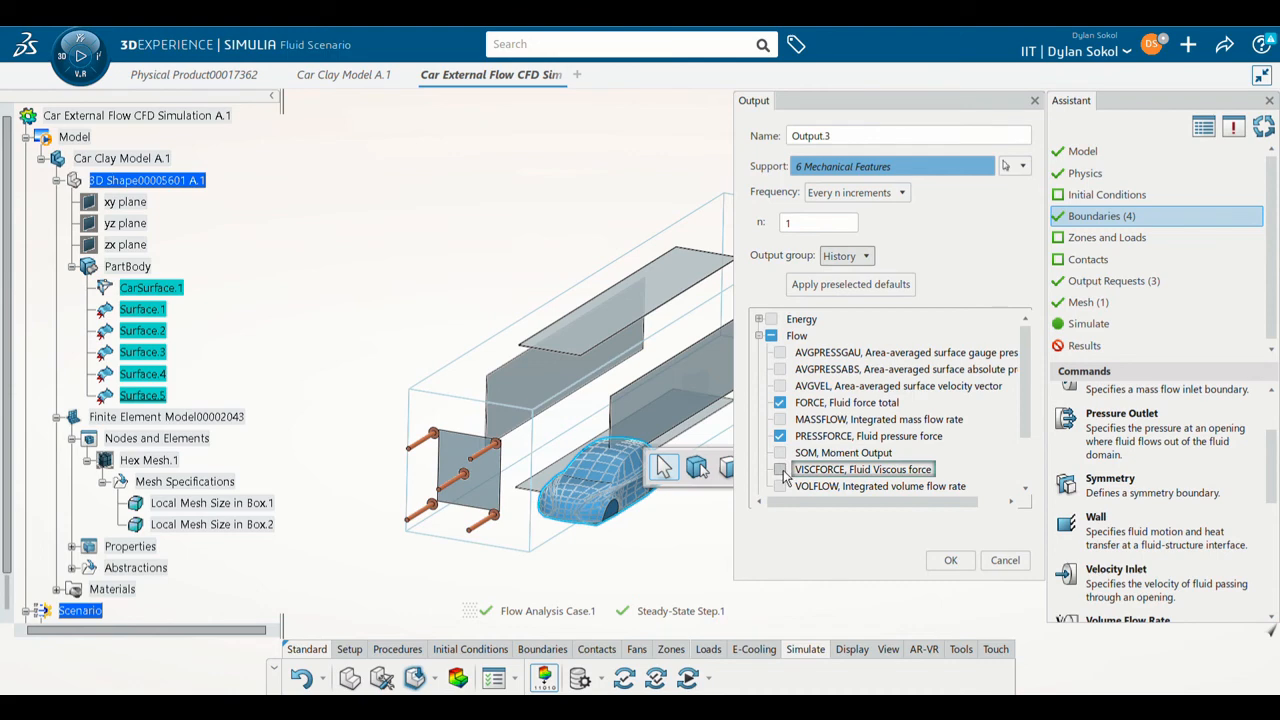
pyautogui.click(780, 469)
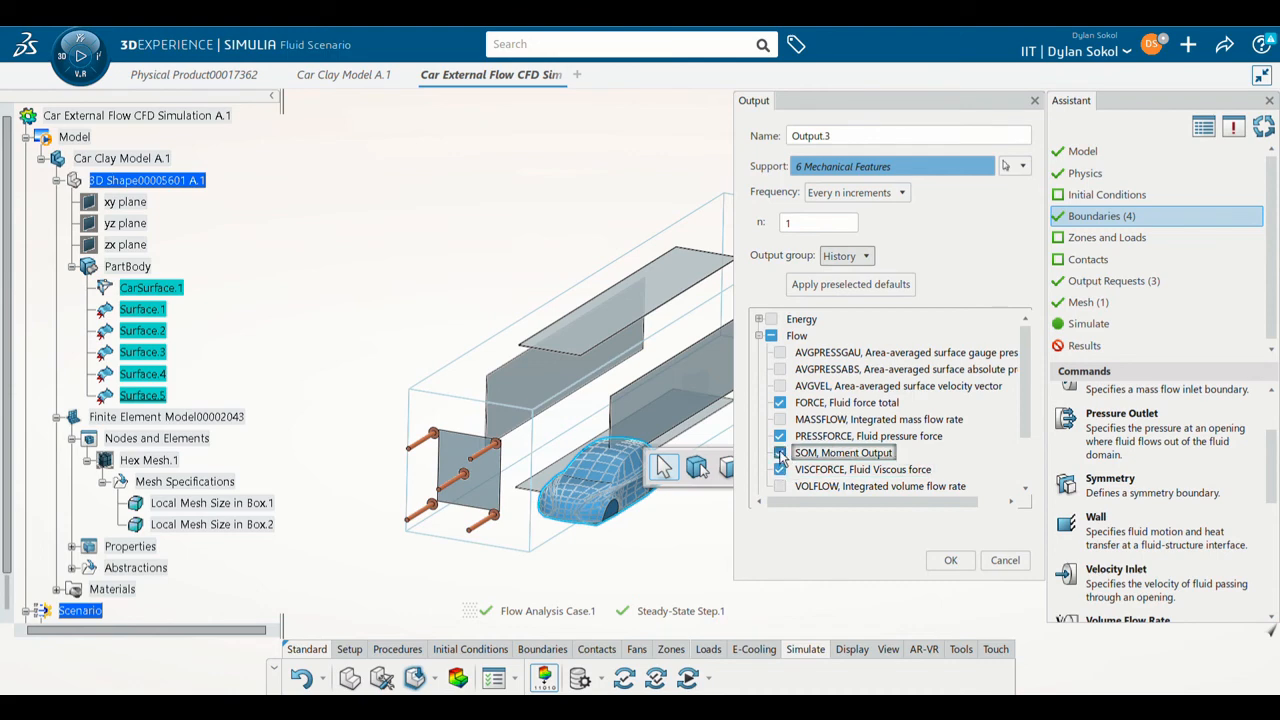
pyautogui.click(780, 453)
pyautogui.click(951, 561)
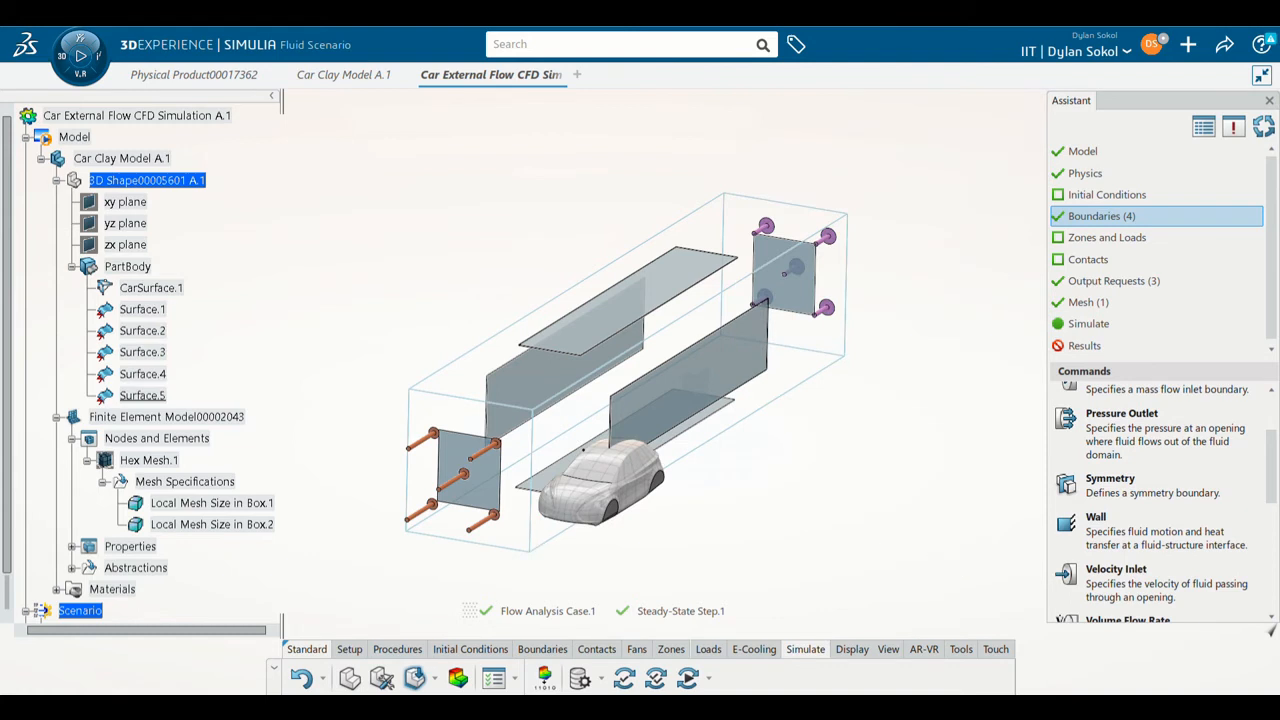
# Step: Set the velocity scale of the Fluid Physics.1 Defaults initial condition to 50 mph in the feature manager
pyautogui.click(515, 680)
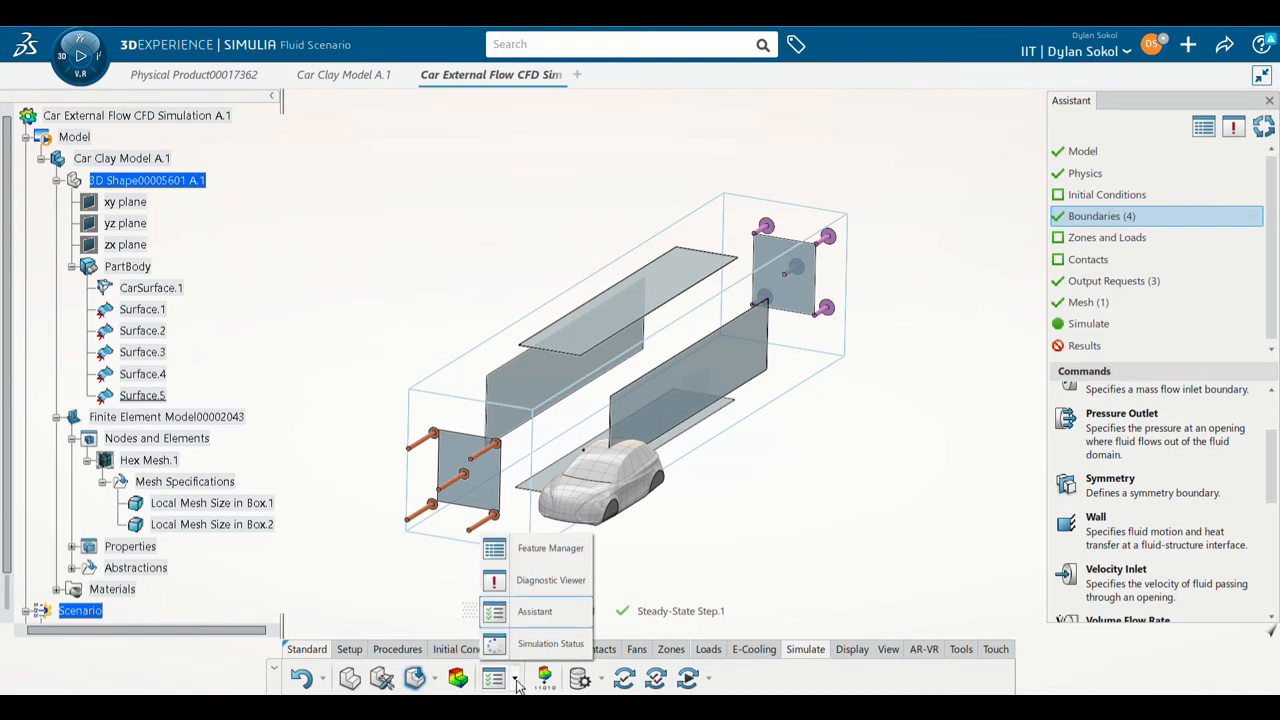
pyautogui.click(553, 553)
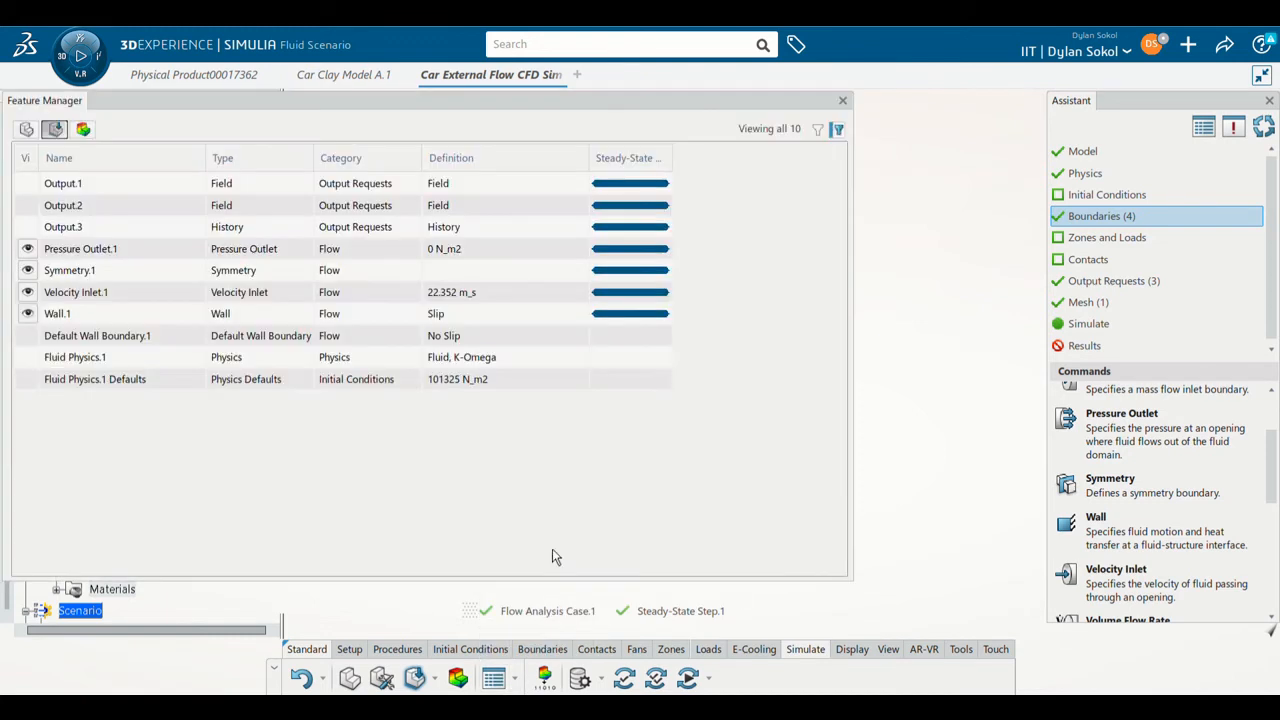
pyautogui.doubleClick(128, 387)
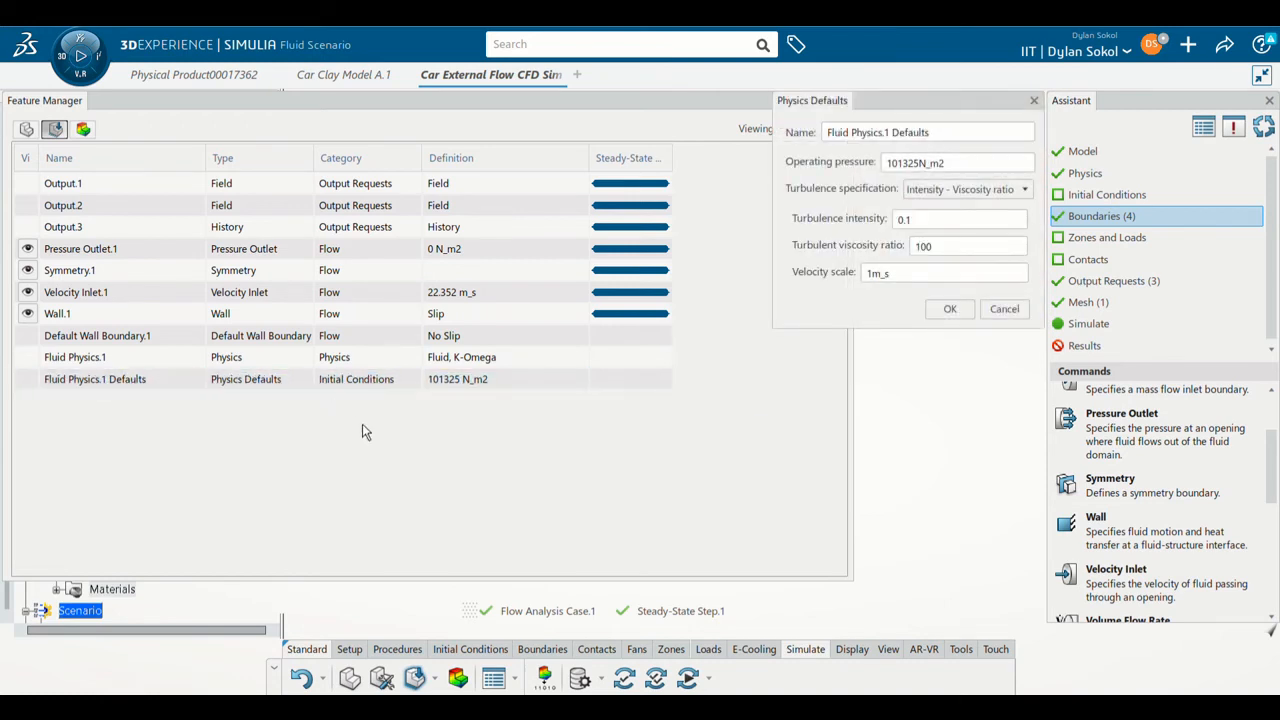
pyautogui.doubleClick(906, 274)
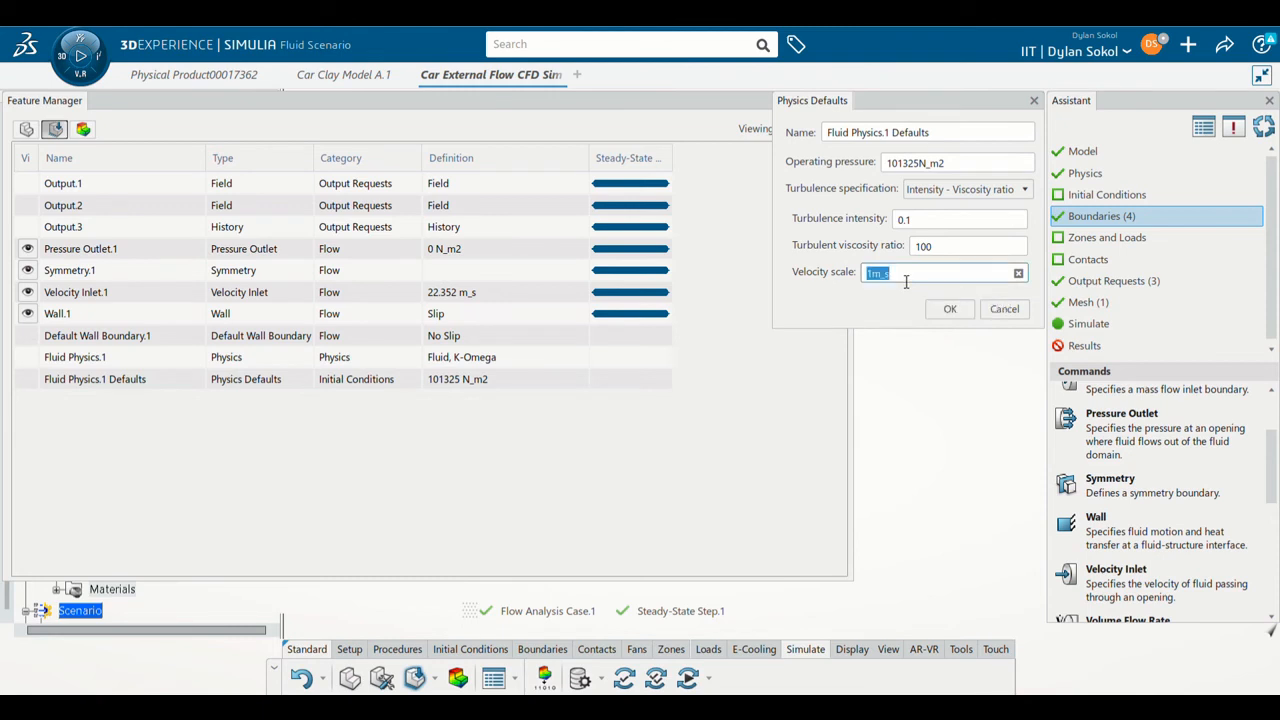
pyautogui.write('50 mph')
pyautogui.click(876, 310)
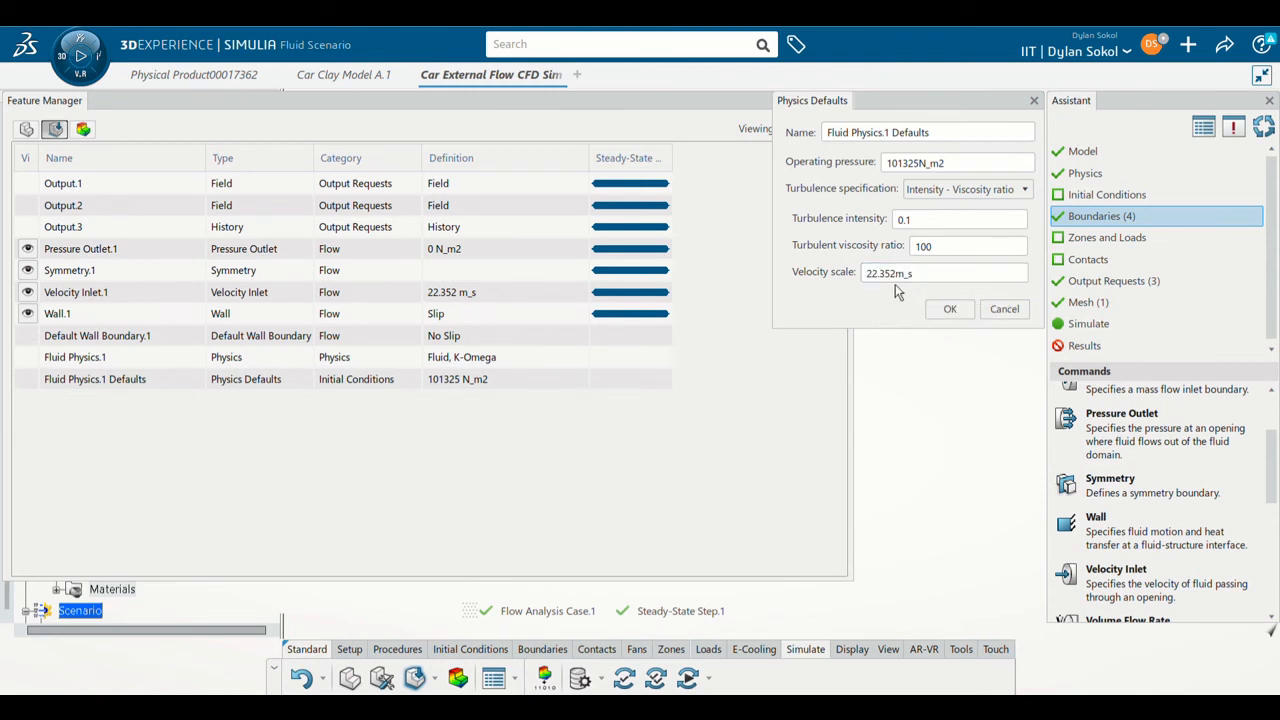
pyautogui.click(950, 310)
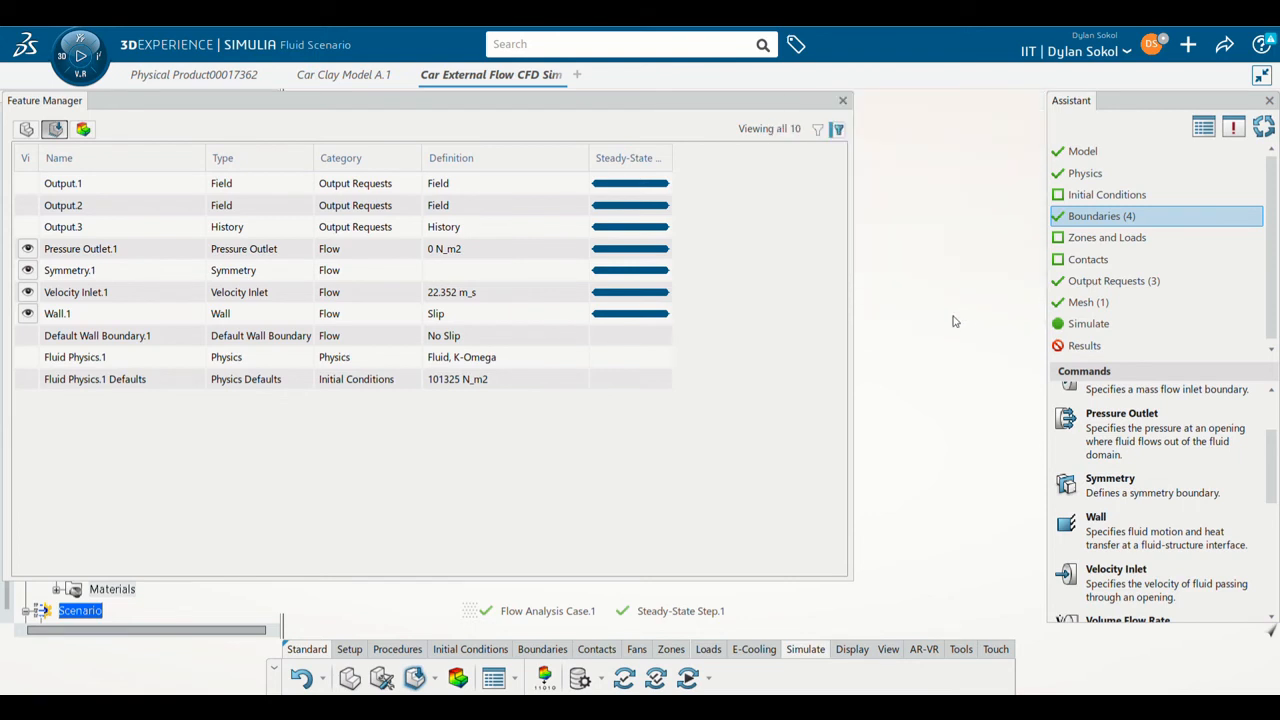
pyautogui.click(843, 101)
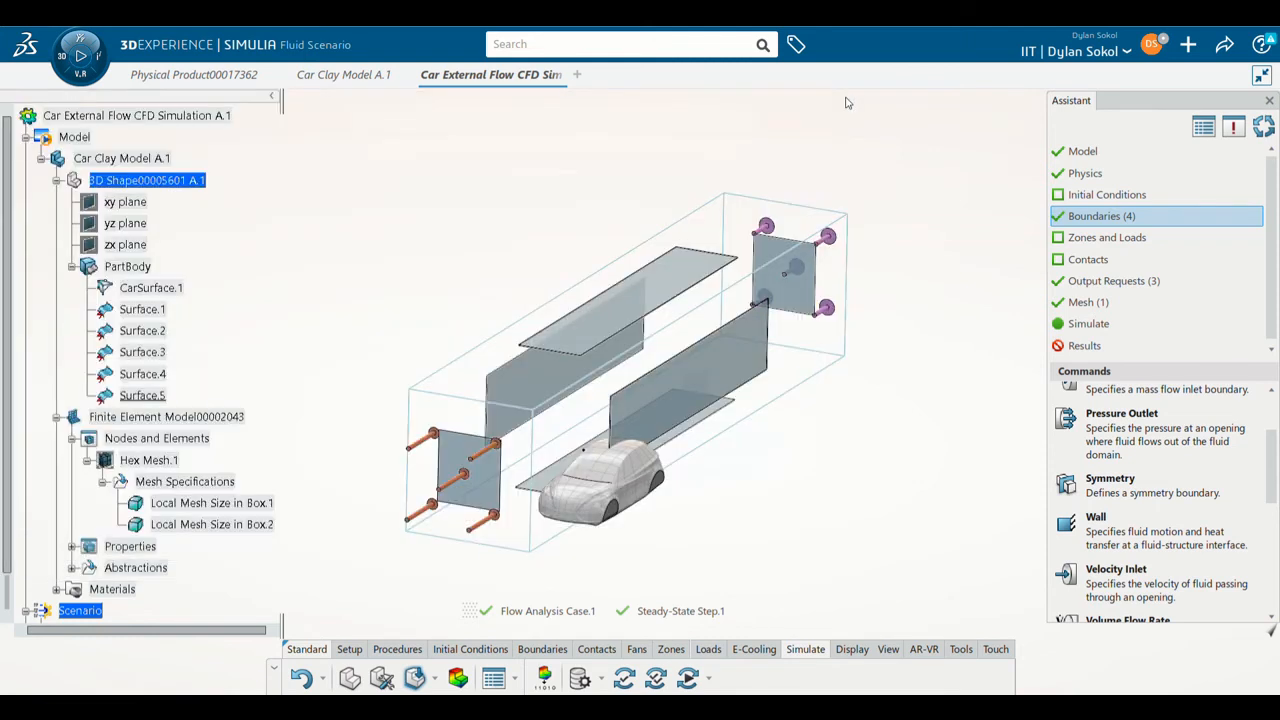
# Step: Run the simulation of Flow Analysis Case.1 as a local interactive job with 4 cores
pyautogui.click(1118, 325)
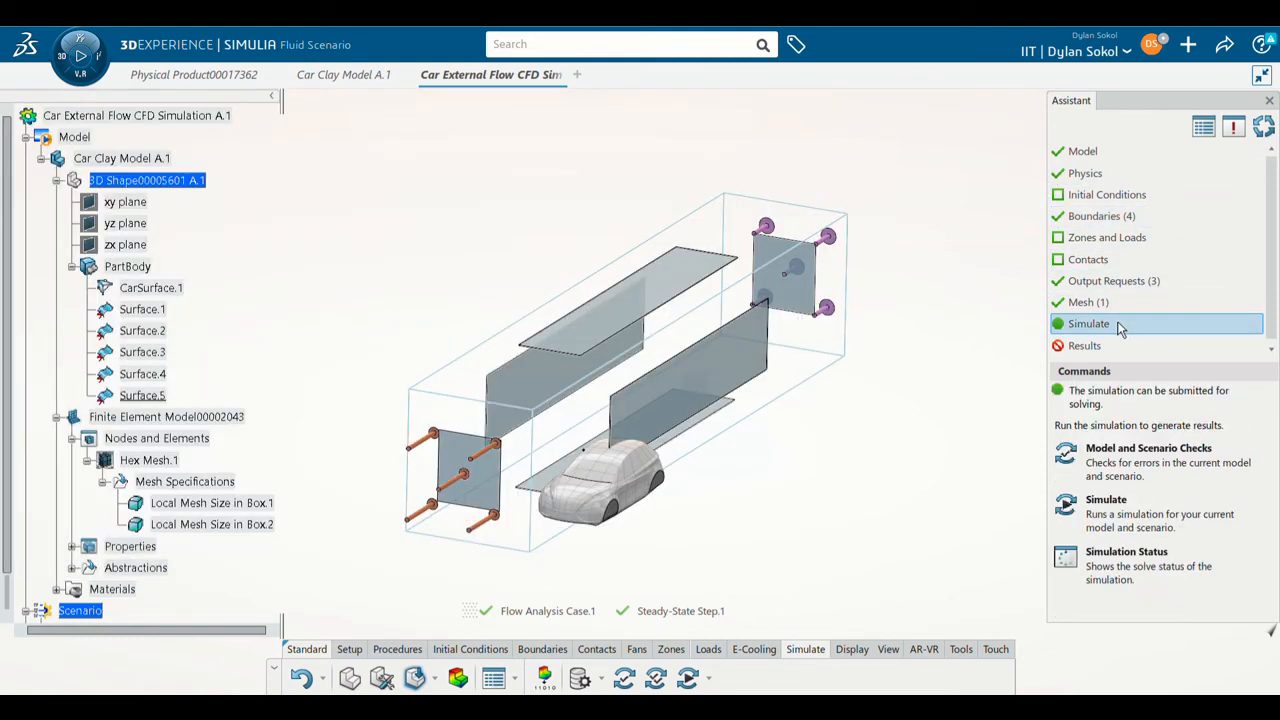
pyautogui.click(1140, 505)
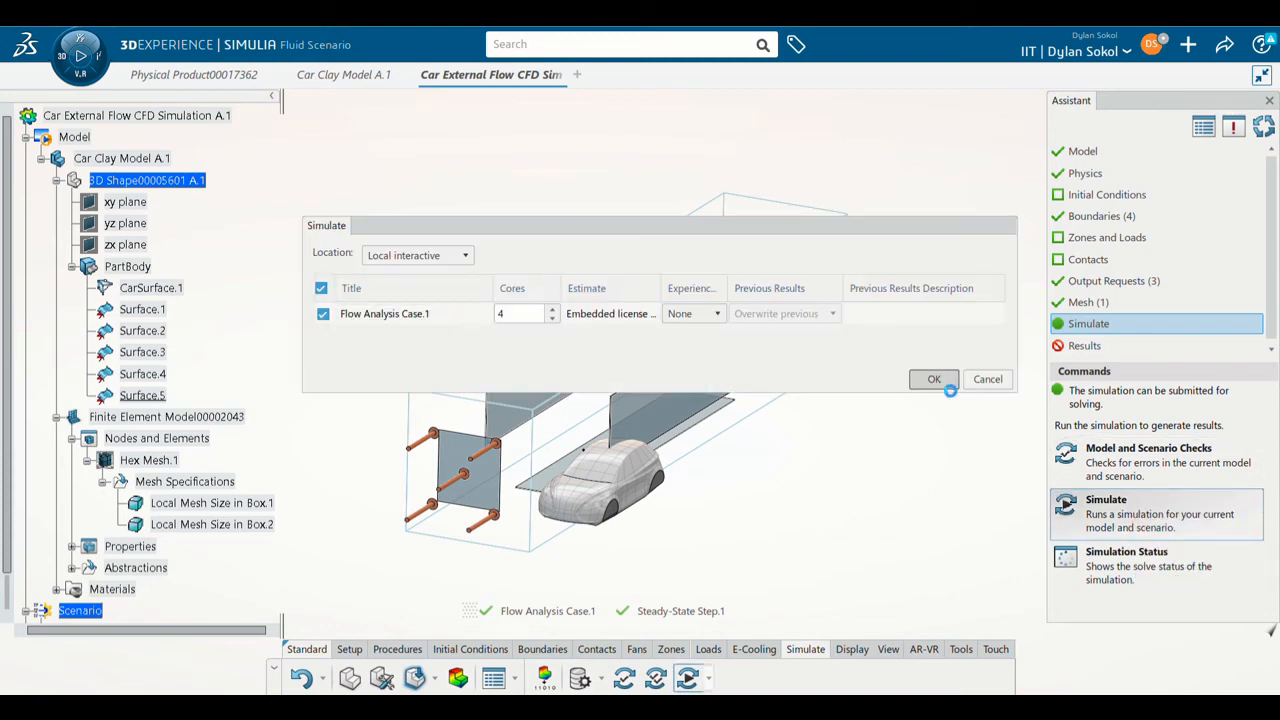
pyautogui.click(934, 380)
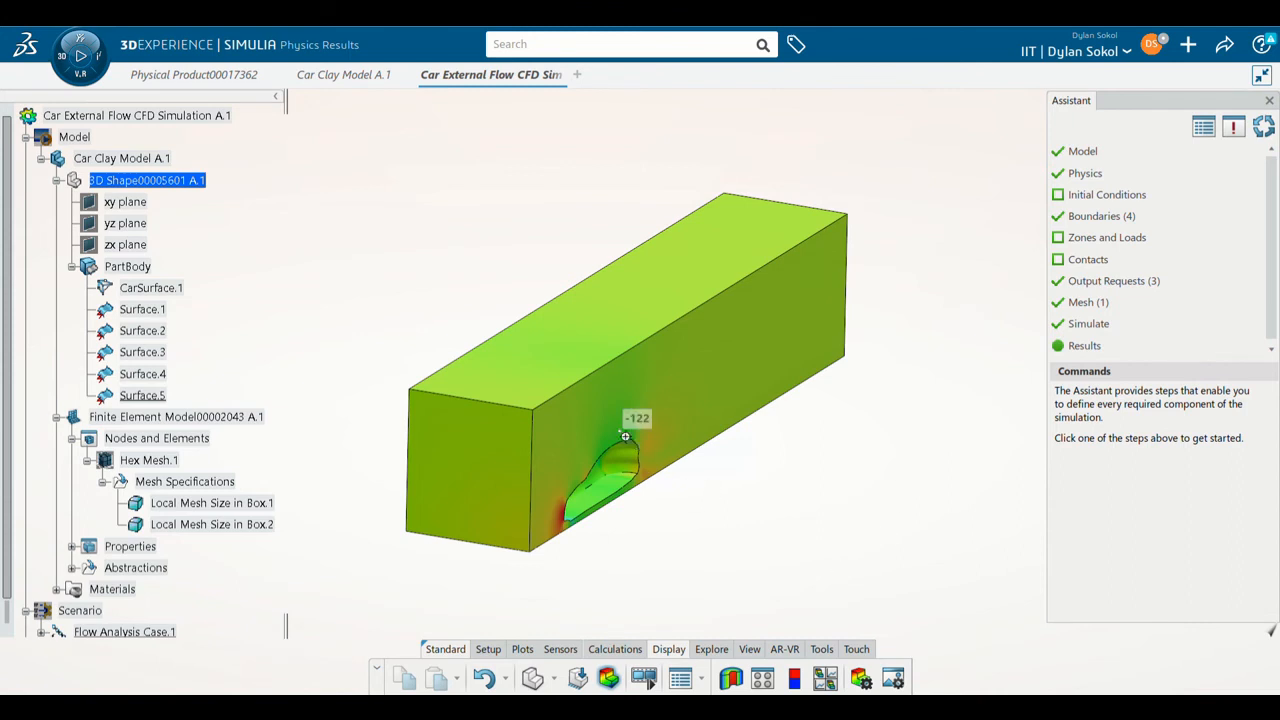
# Step: Begin a streamlines plot of the flow results with Rake as the seed support
pyautogui.moveTo(621, 436); pyautogui.dragTo(528, 411, button='middle')
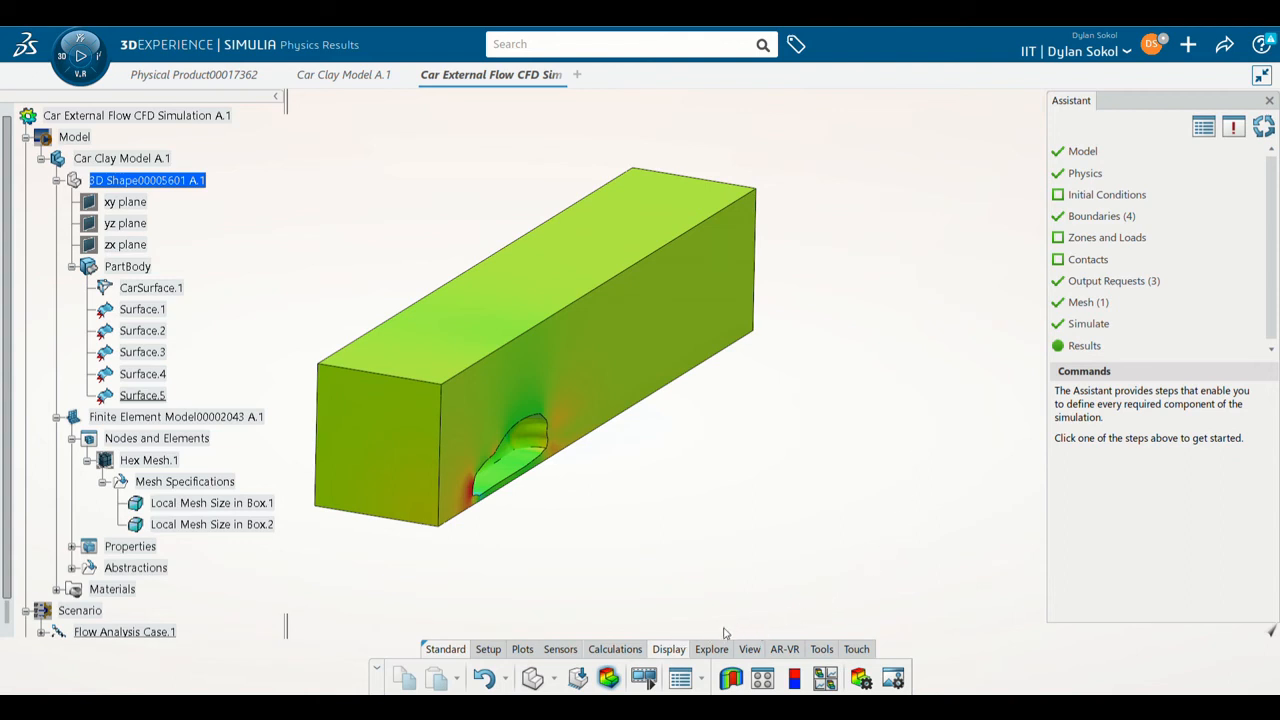
pyautogui.click(523, 650)
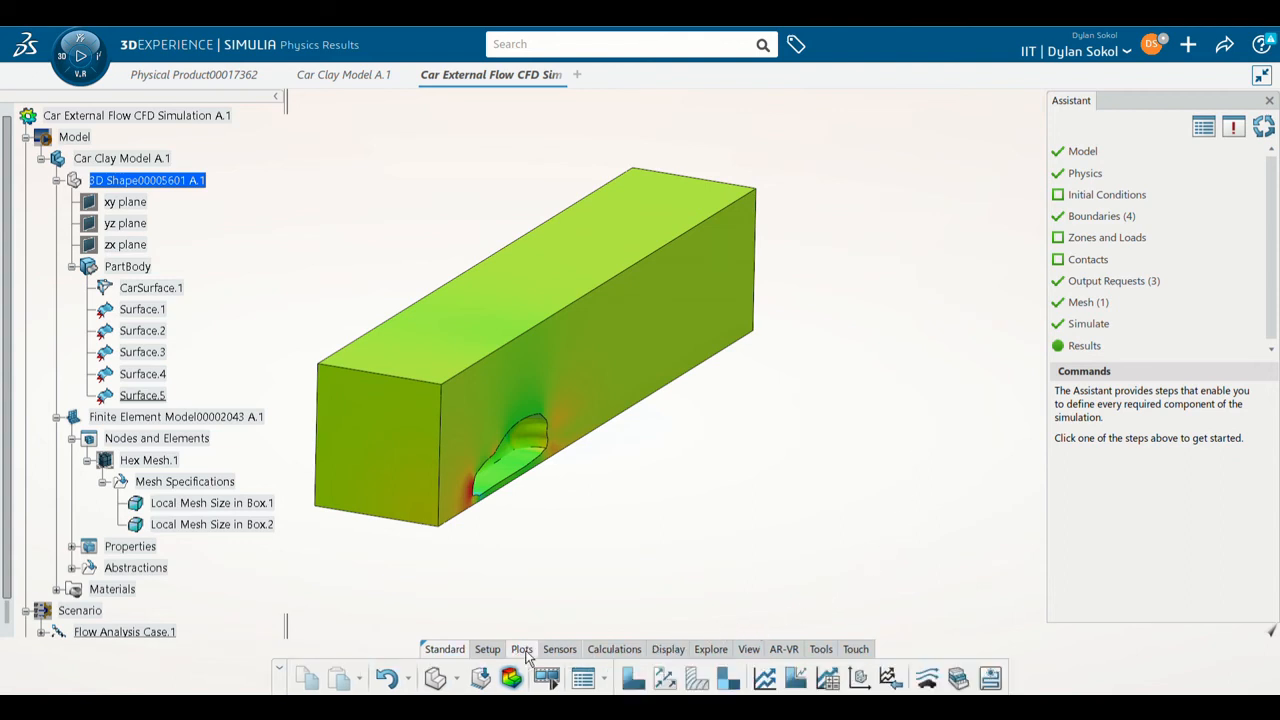
pyautogui.click(927, 678)
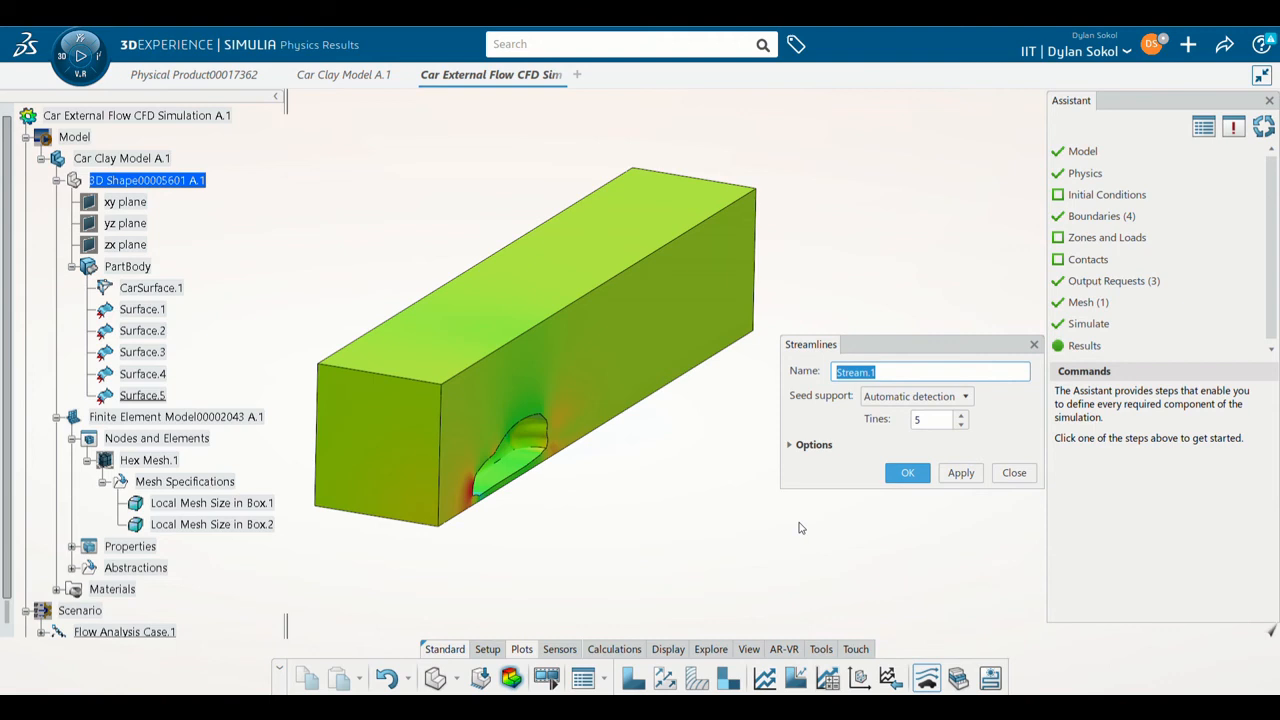
pyautogui.click(920, 397)
pyautogui.click(897, 443)
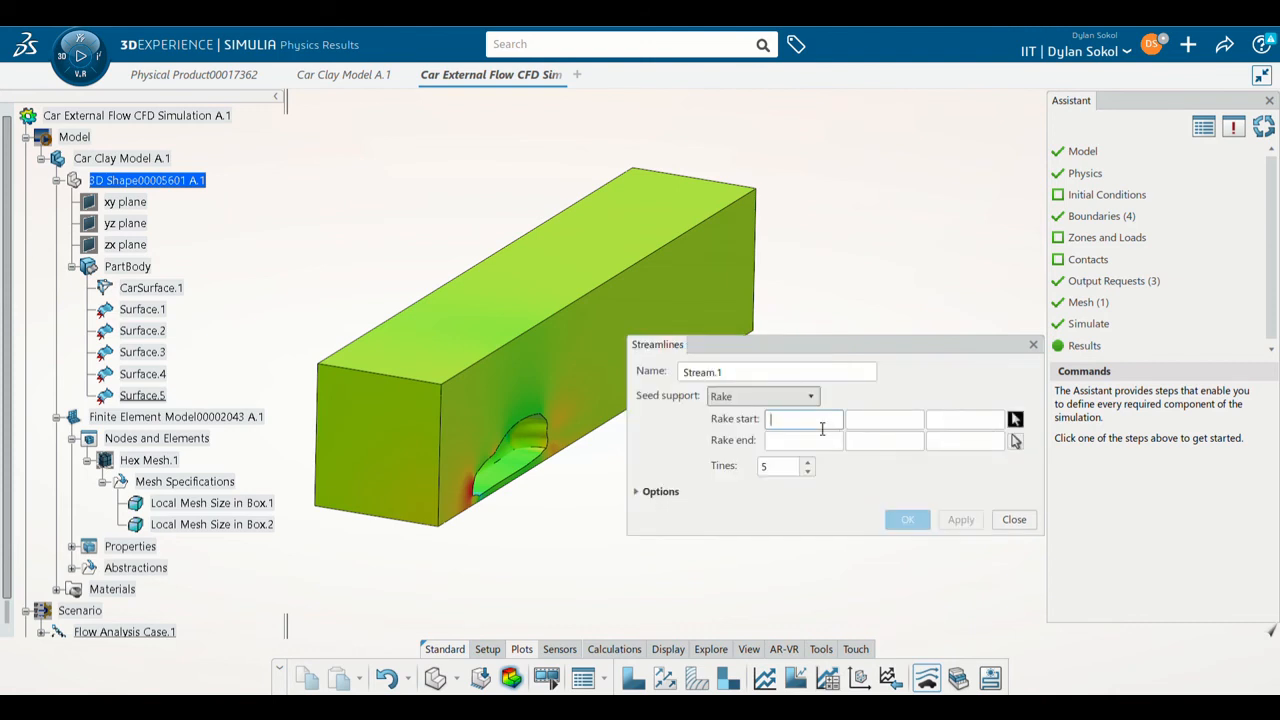
# Step: Set the rake start to -1000, 4100, 0 and the rake end to -1000, 4100, 1600, and expand the streamline options
pyautogui.write('-1000')
pyautogui.click(817, 441)
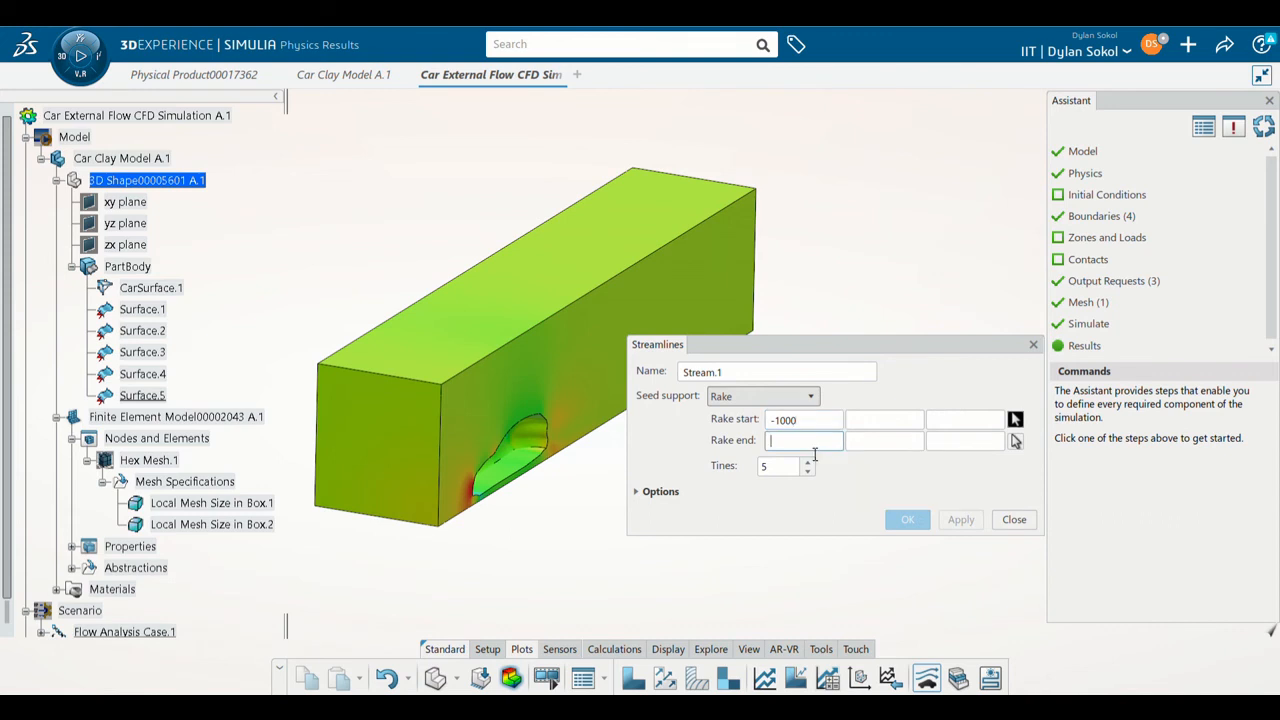
pyautogui.write('-1000')
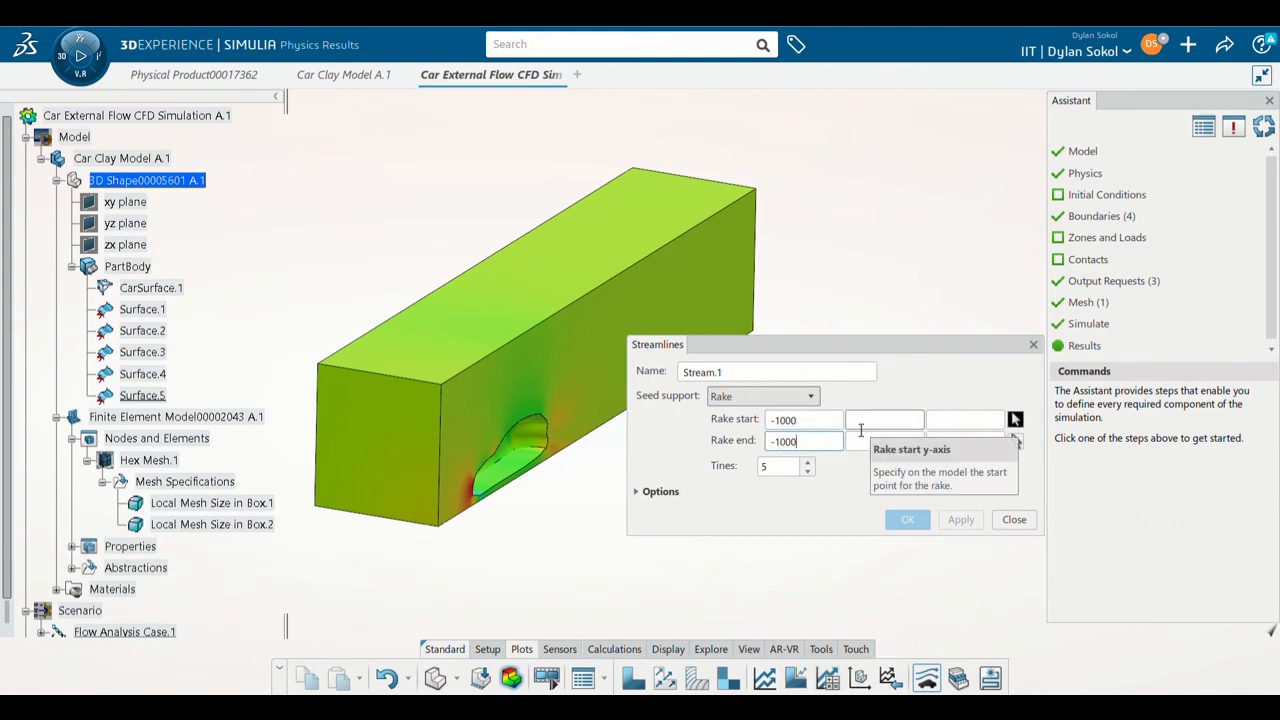
pyautogui.click(860, 428)
pyautogui.write('4100')
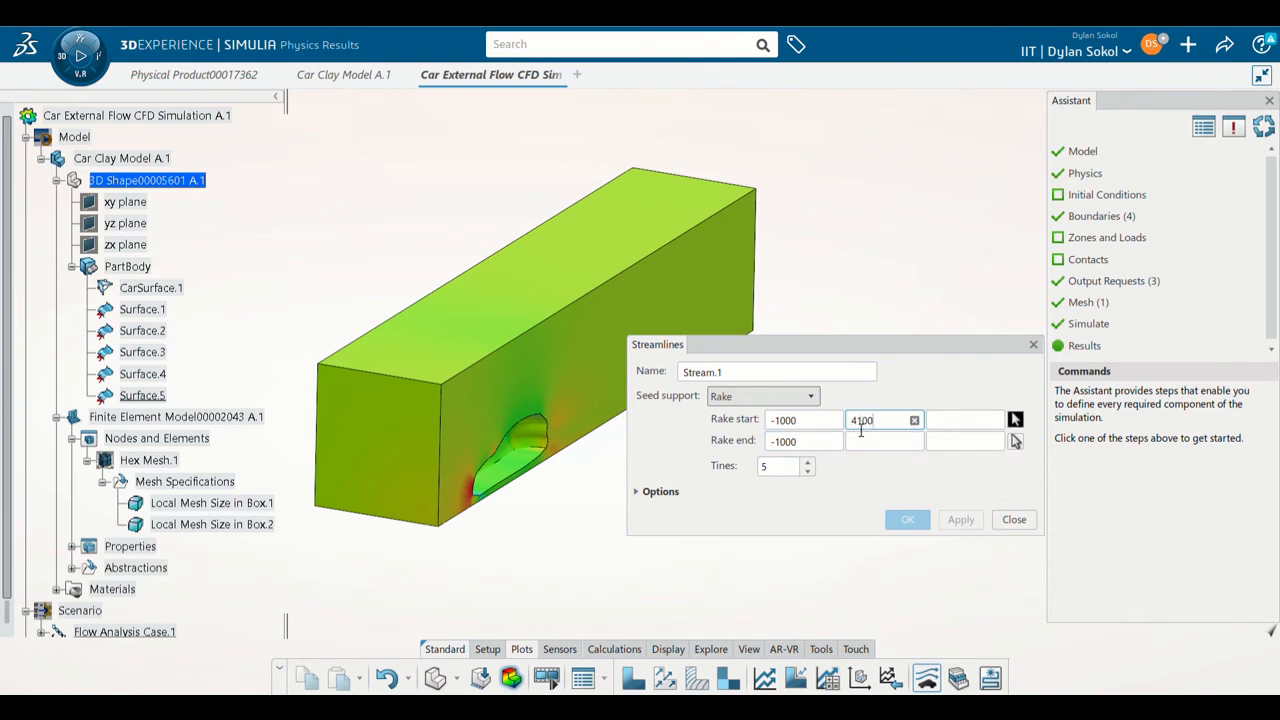
pyautogui.click(866, 441)
pyautogui.write('4100')
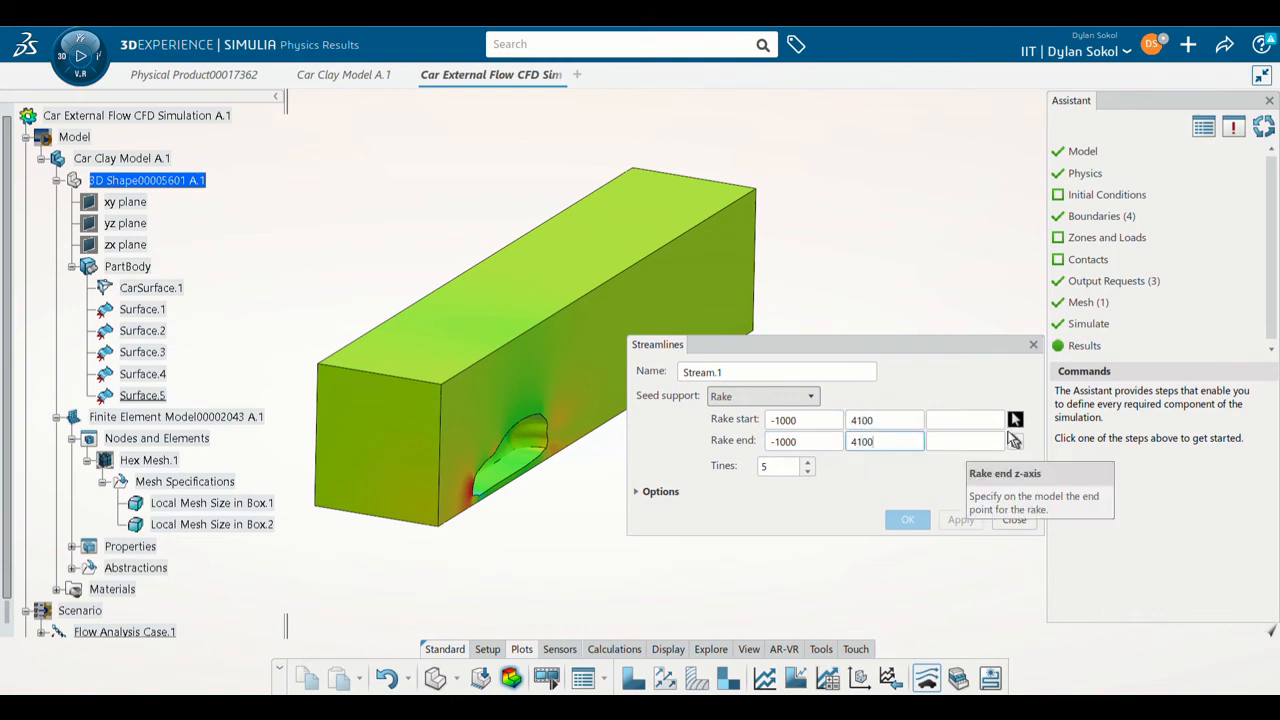
pyautogui.click(968, 426)
pyautogui.write('0')
pyautogui.click(969, 441)
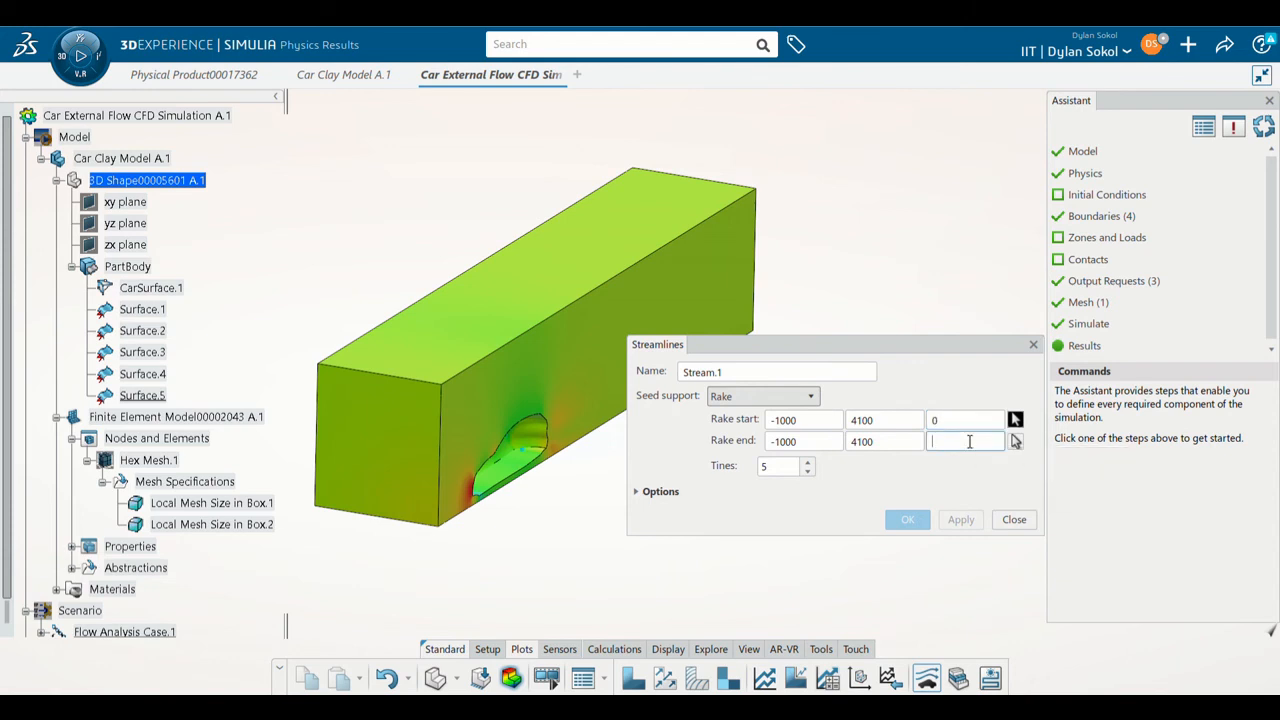
pyautogui.write('1600')
pyautogui.click(661, 494)
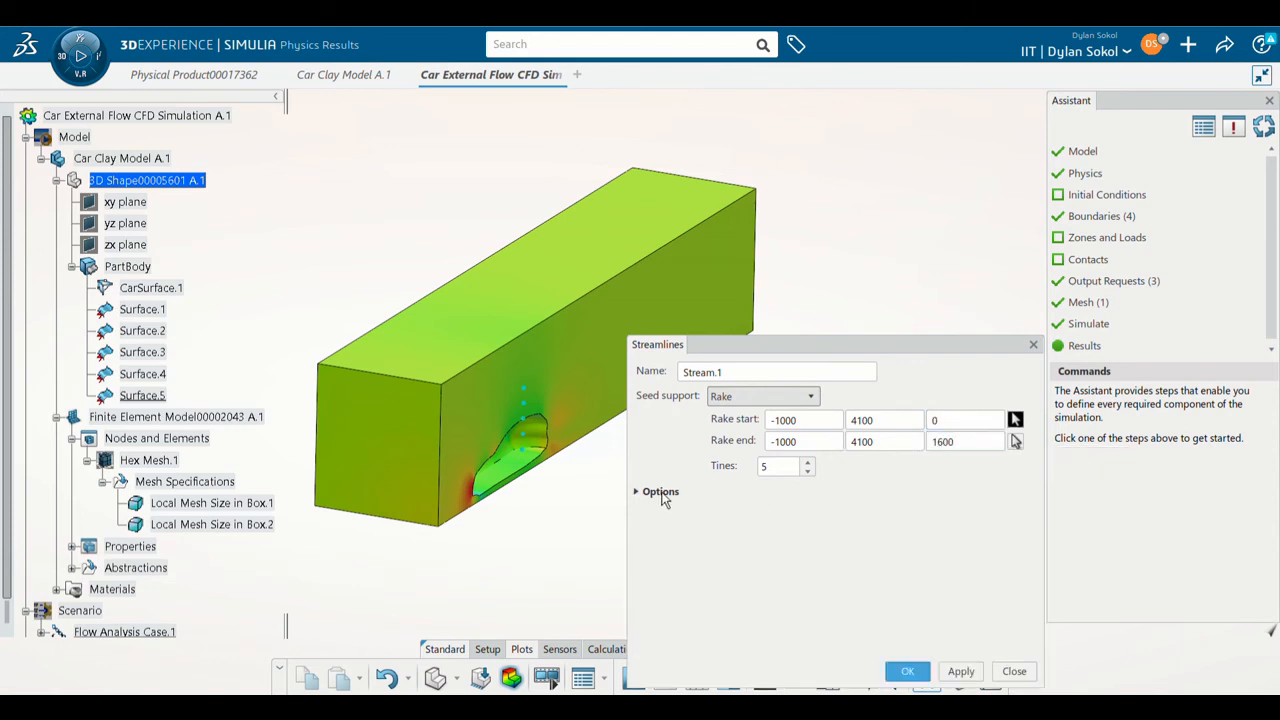
pyautogui.moveTo(813, 347); pyautogui.dragTo(843, 395)
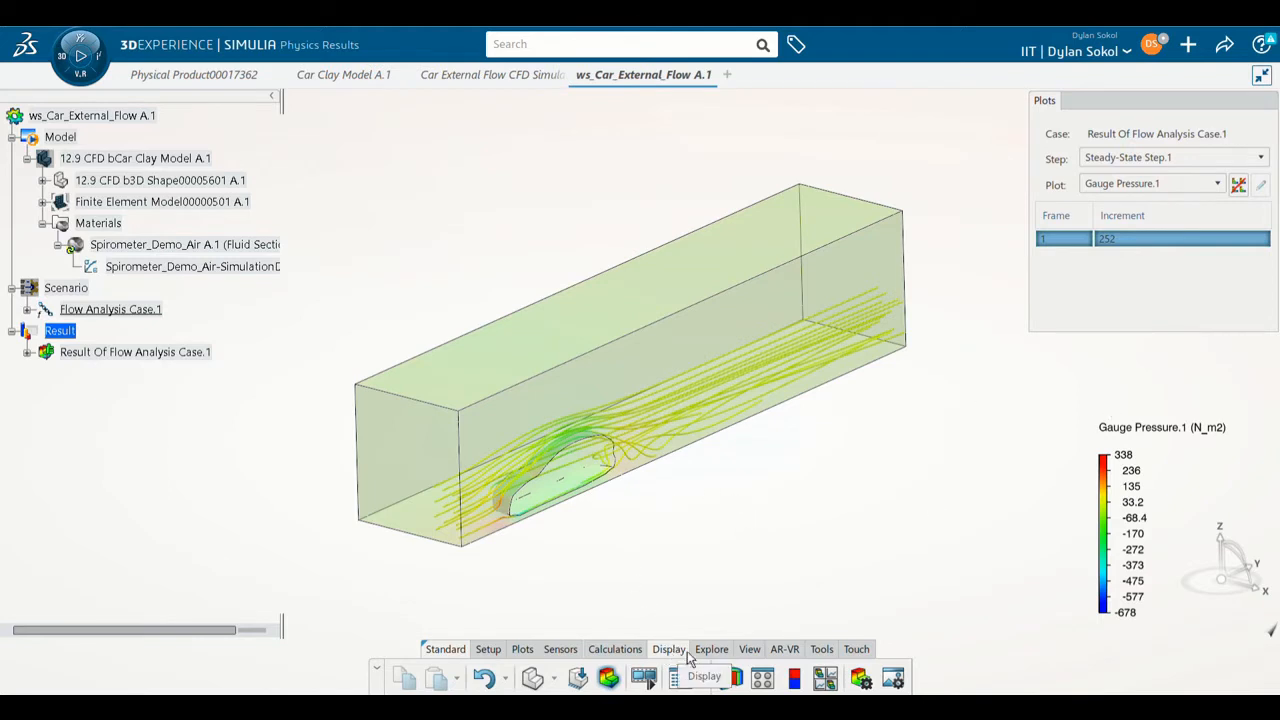
# Step: Show the geometry of the 12.9 CFD bCar Clay Model in the rendering settings of the gauge pressure plot
pyautogui.click(893, 679)
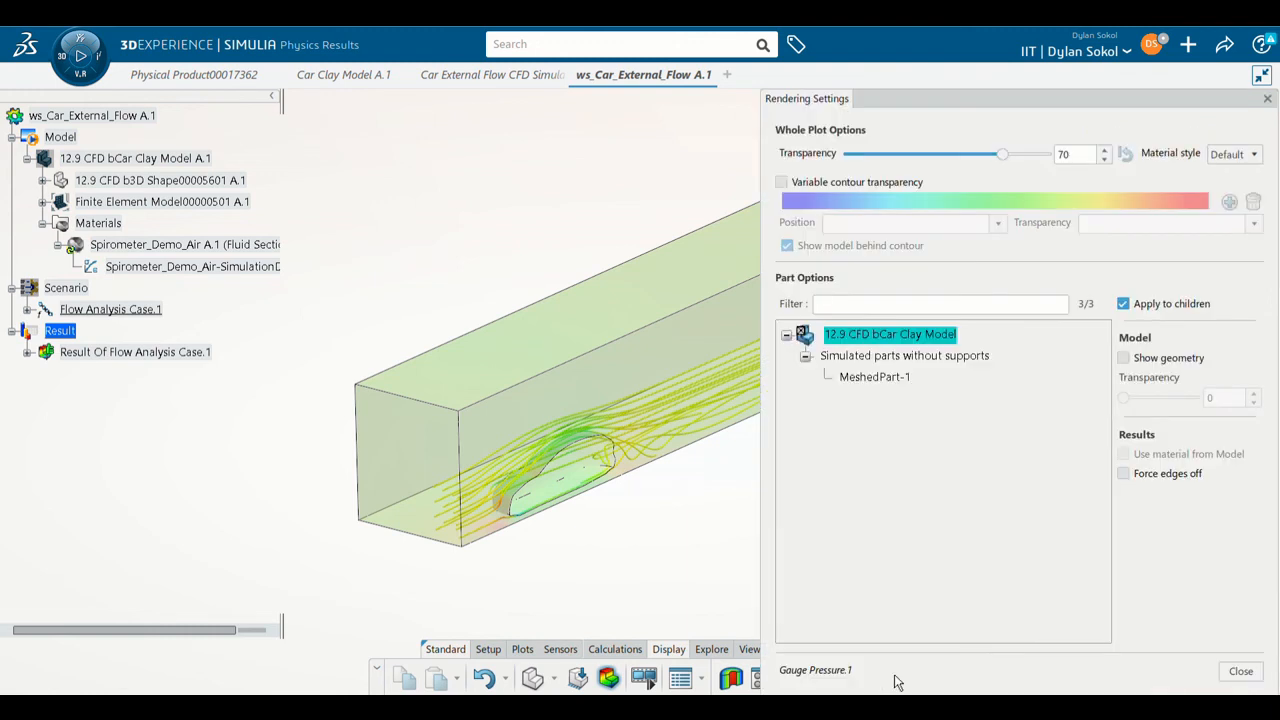
pyautogui.click(1124, 359)
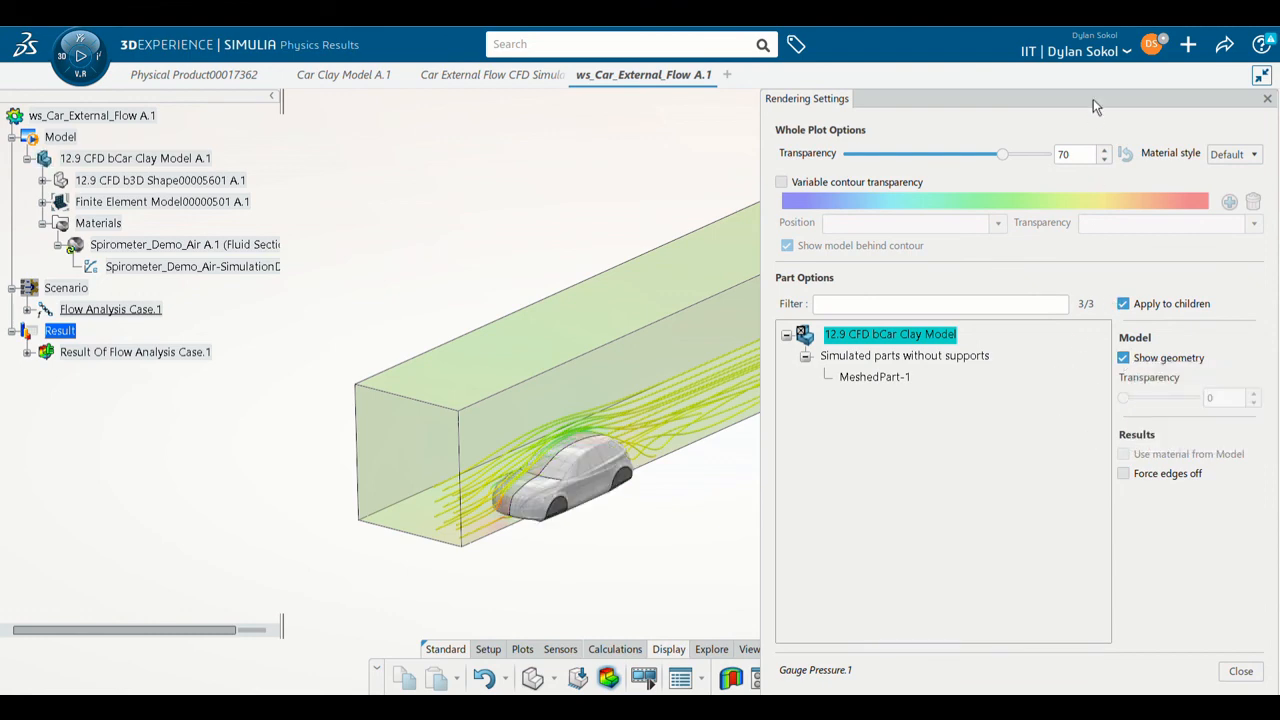
pyautogui.moveTo(1093, 99); pyautogui.dragTo(836, 105)
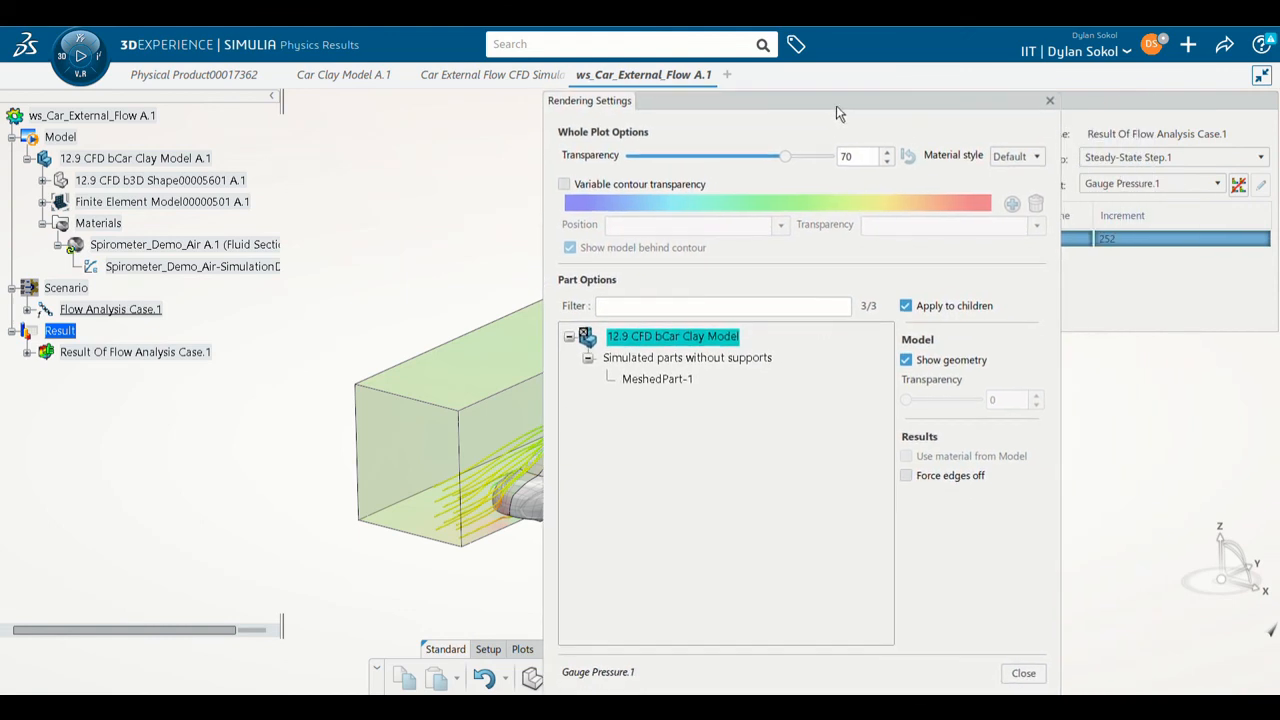
pyautogui.click(1023, 678)
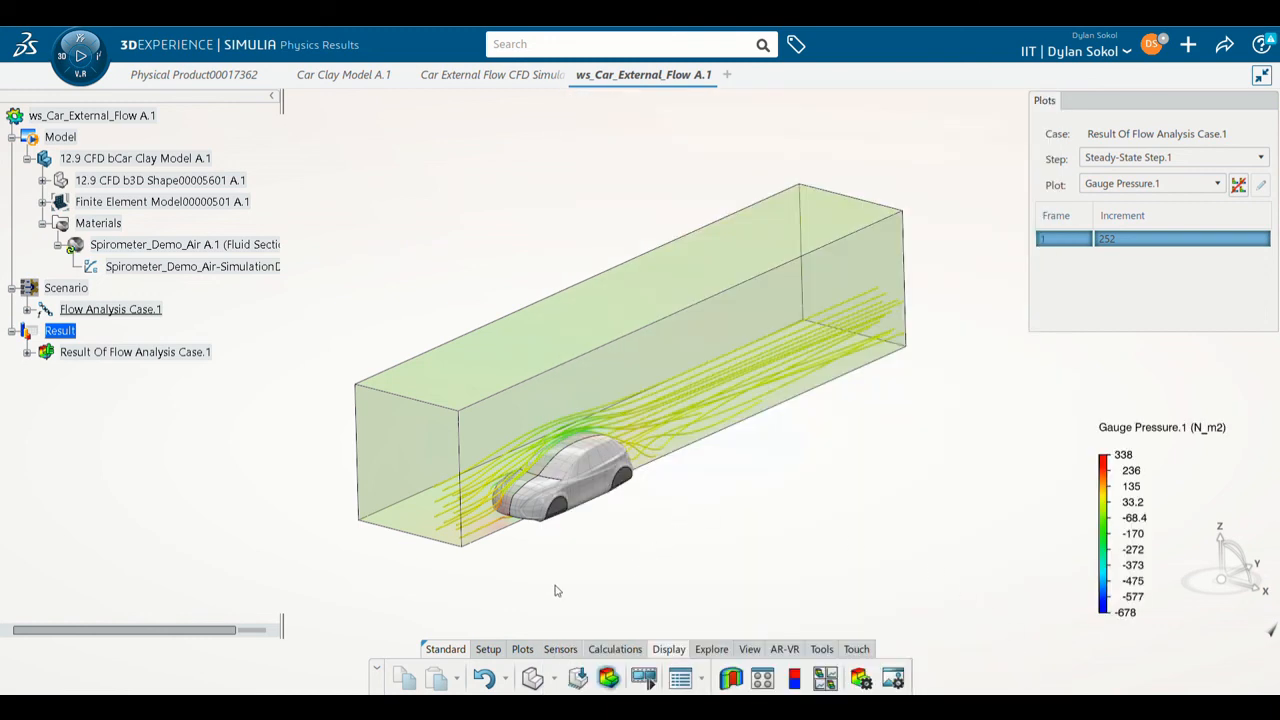
# Step: Set the visible edges of the Gauge Pressure.1 contour plot to None
pyautogui.click(683, 680)
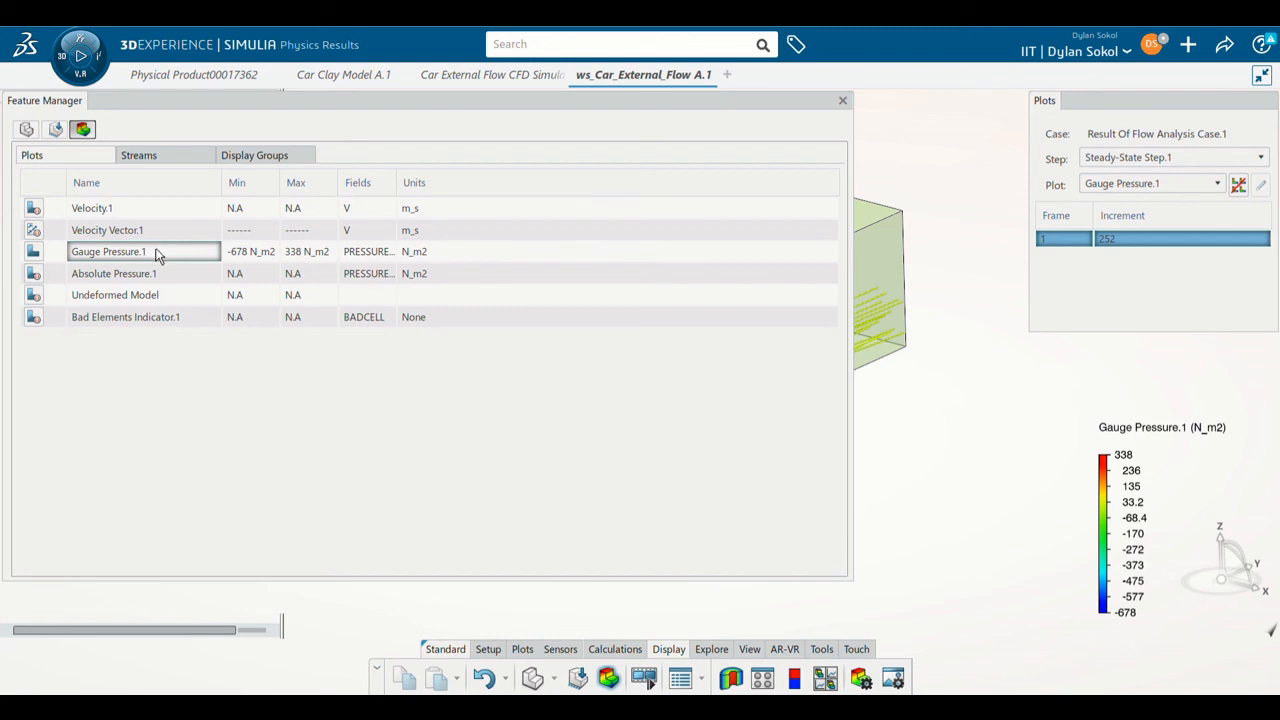
pyautogui.doubleClick(155, 255)
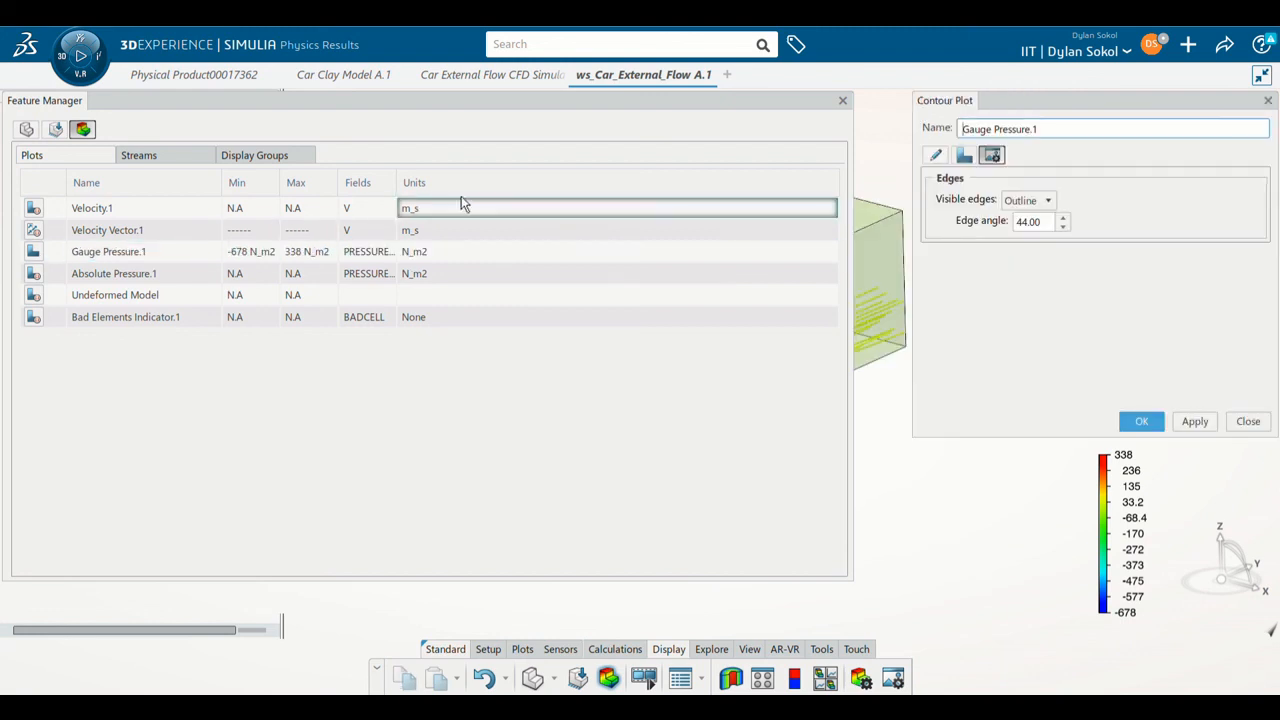
pyautogui.click(933, 155)
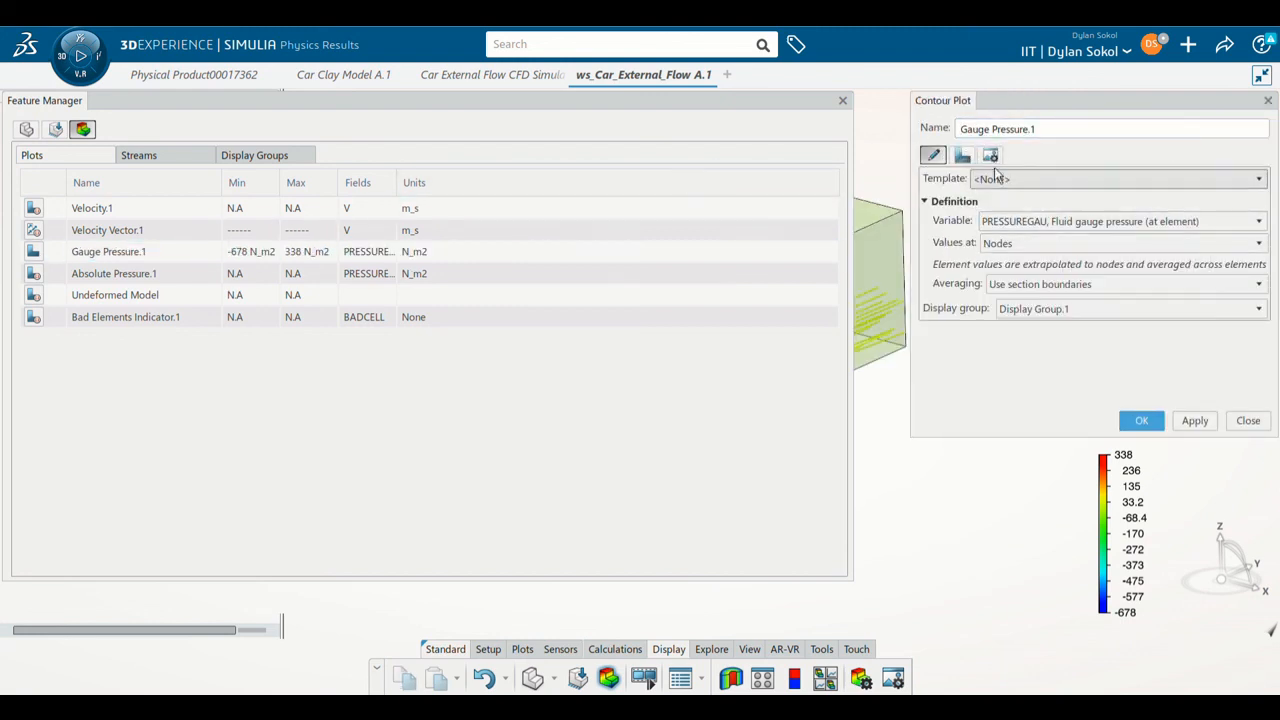
pyautogui.click(990, 155)
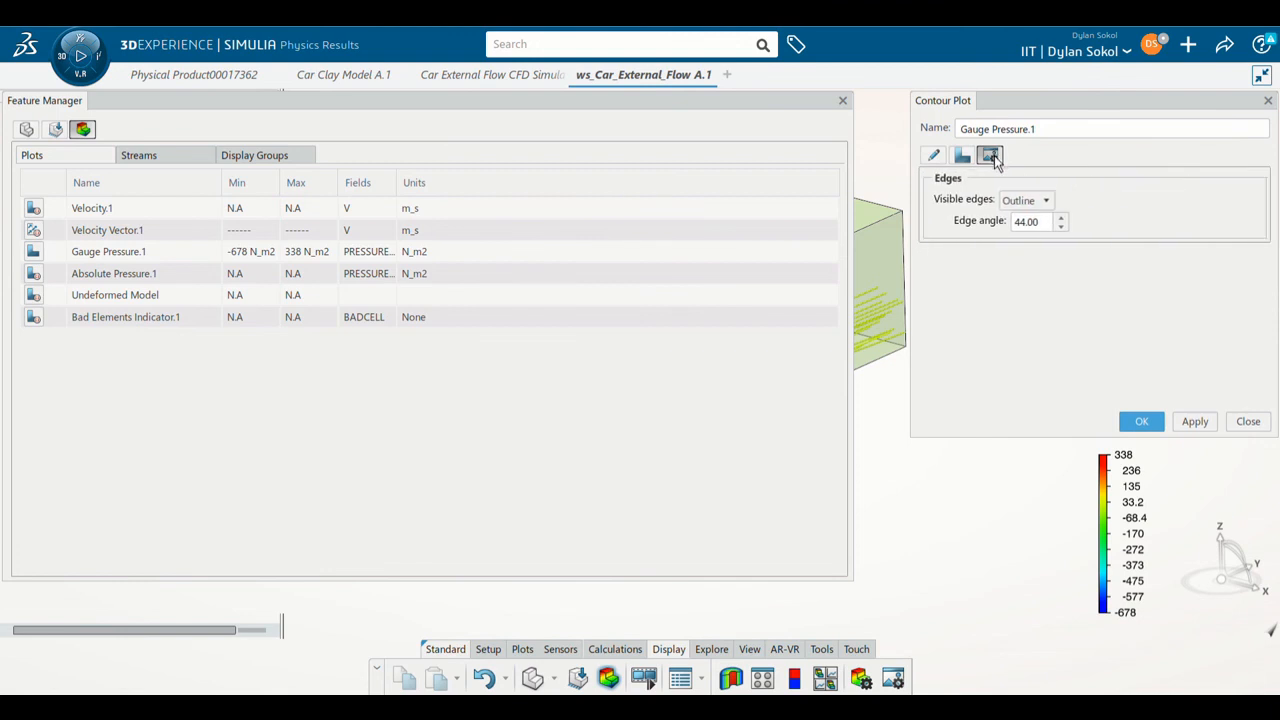
pyautogui.click(1044, 201)
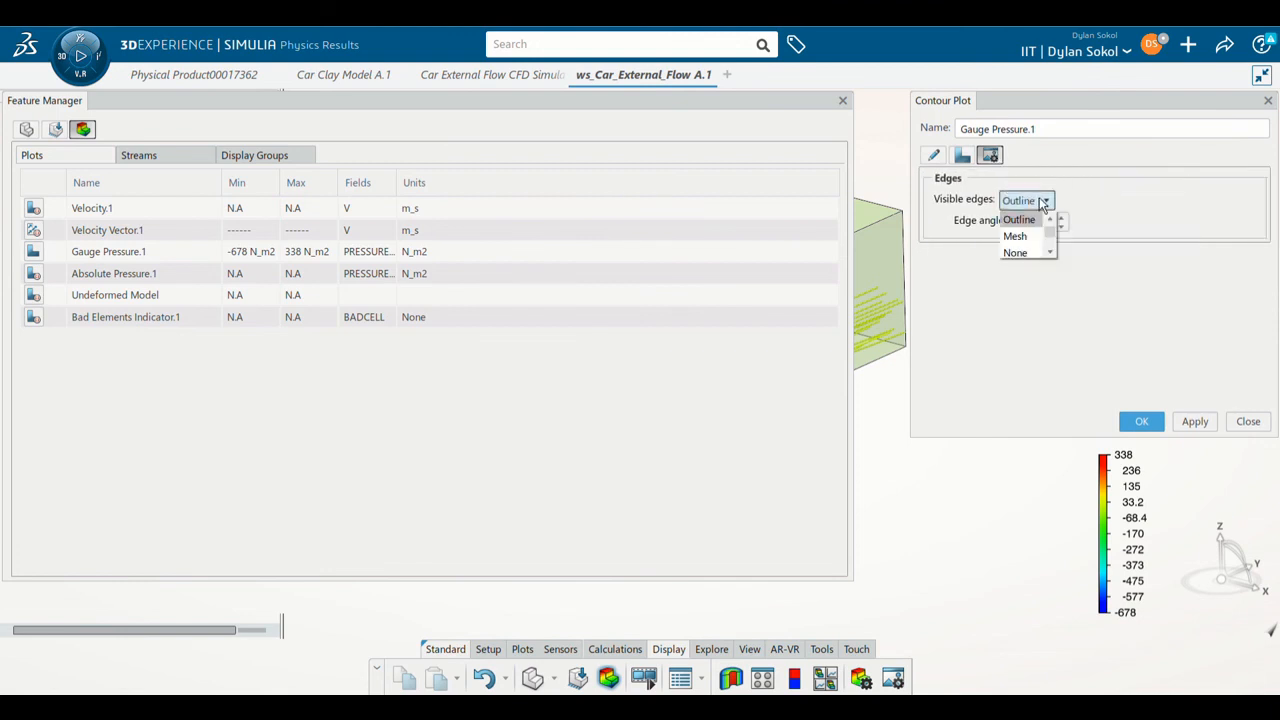
pyautogui.click(1026, 253)
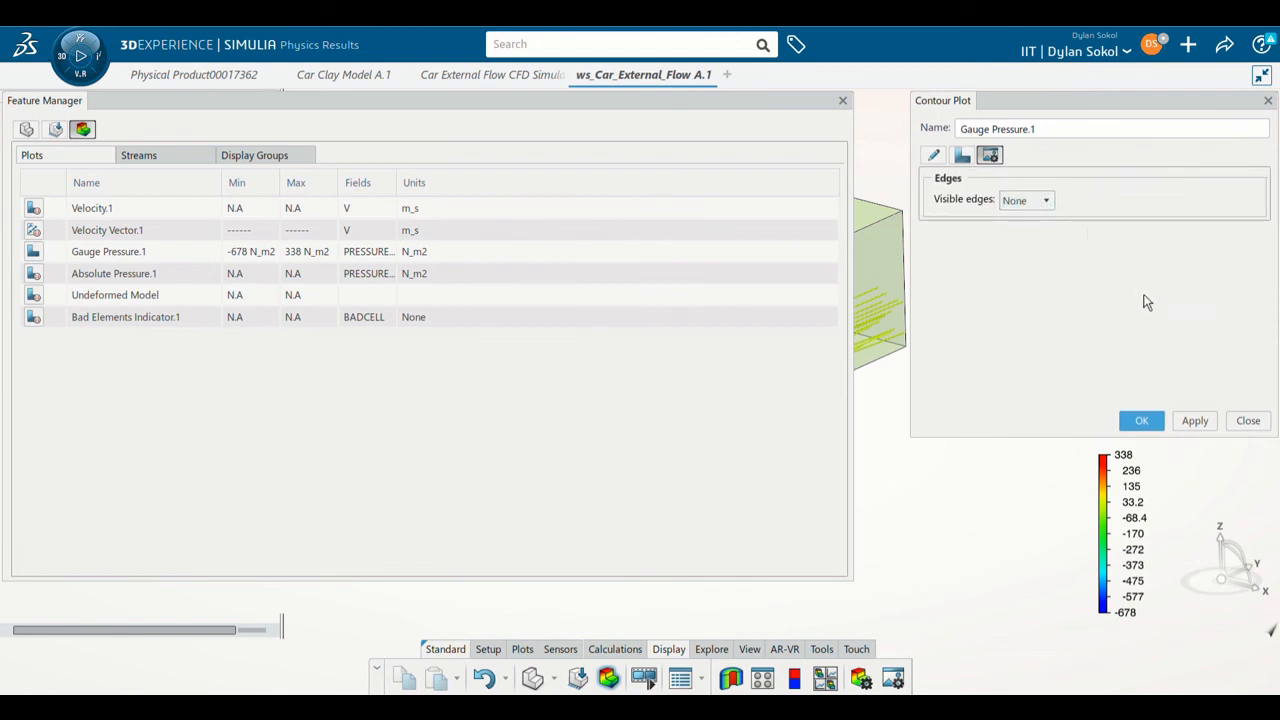
pyautogui.click(1194, 421)
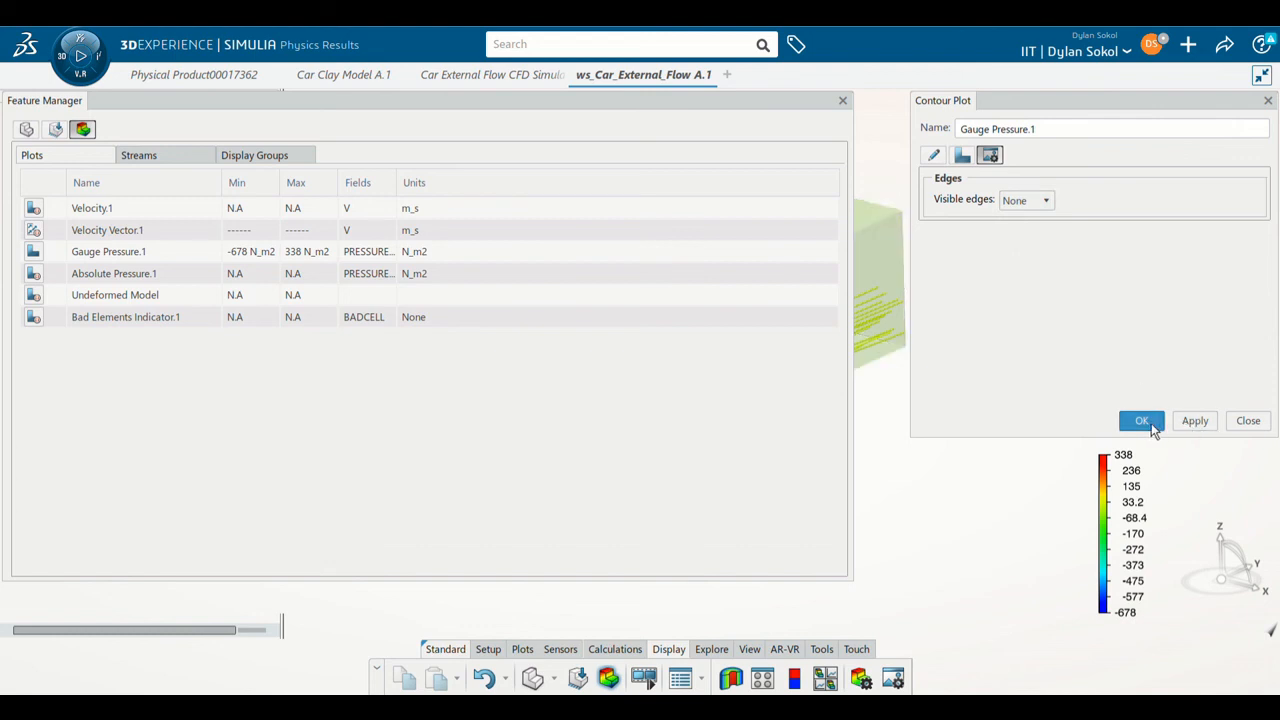
pyautogui.click(1141, 421)
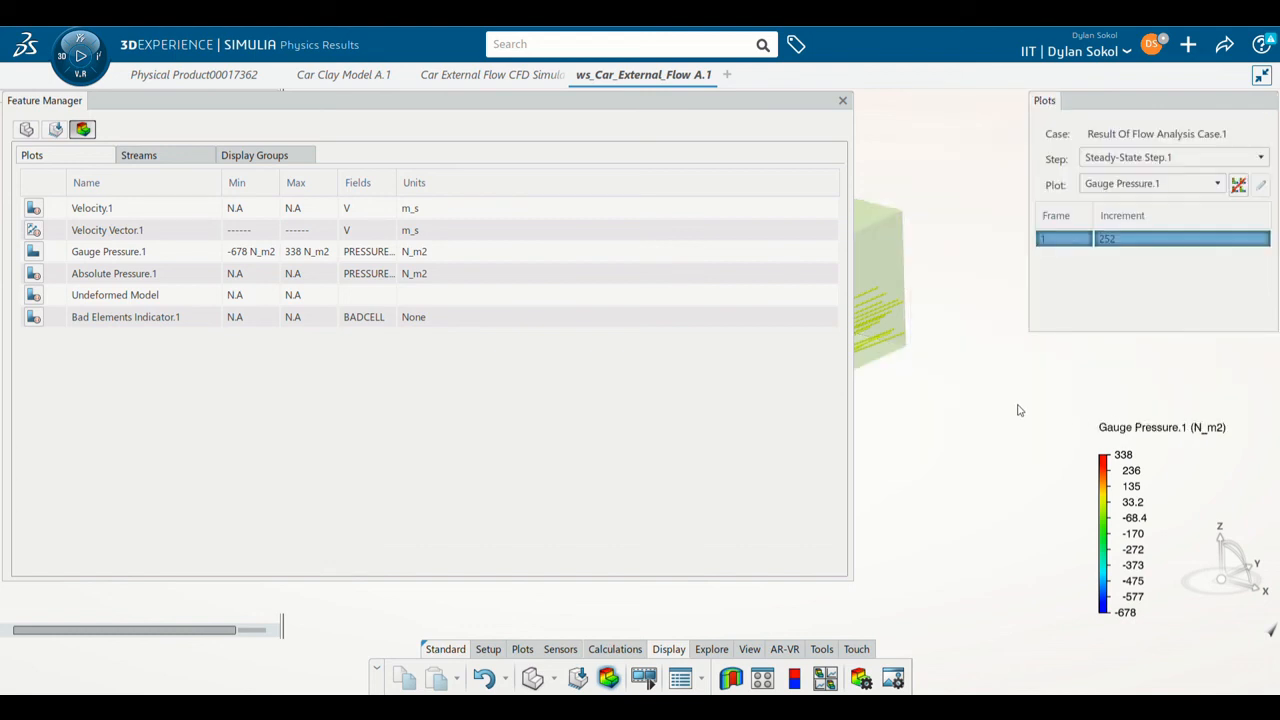
pyautogui.click(843, 102)
pyautogui.moveTo(755, 353); pyautogui.dragTo(786, 337, button='middle')
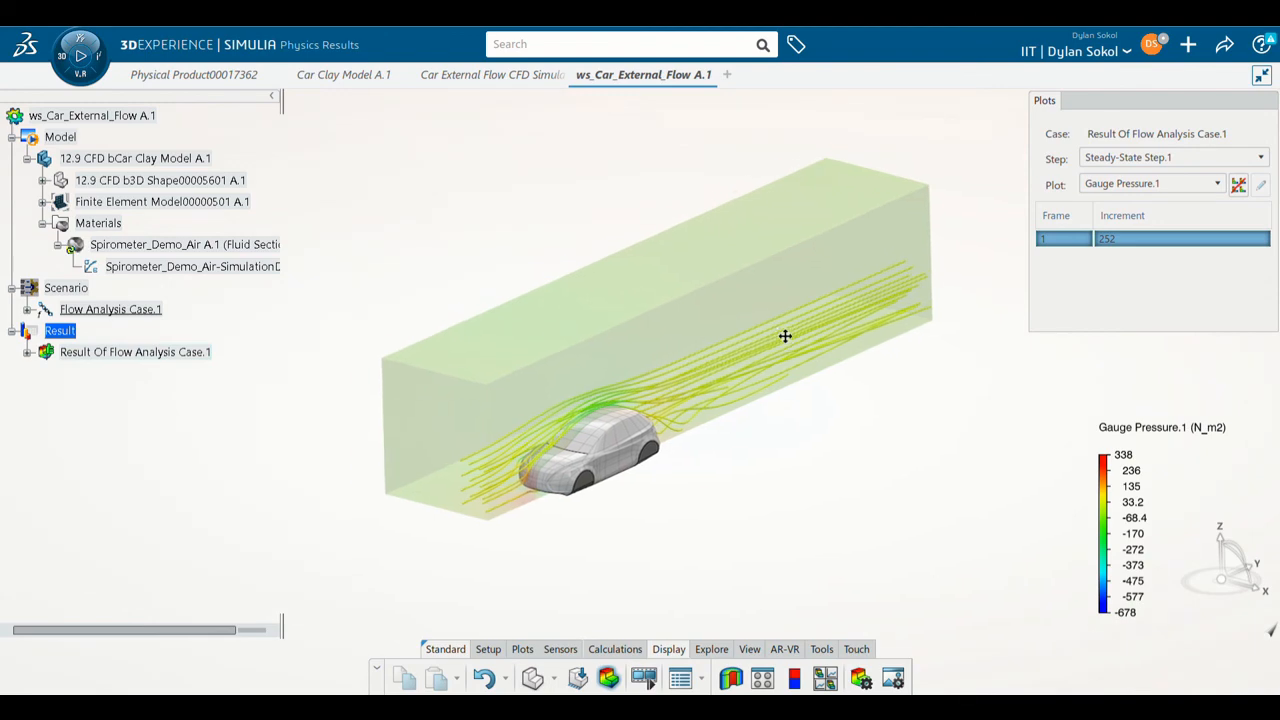
pyautogui.moveTo(648, 450); pyautogui.dragTo(526, 423, button='middle')
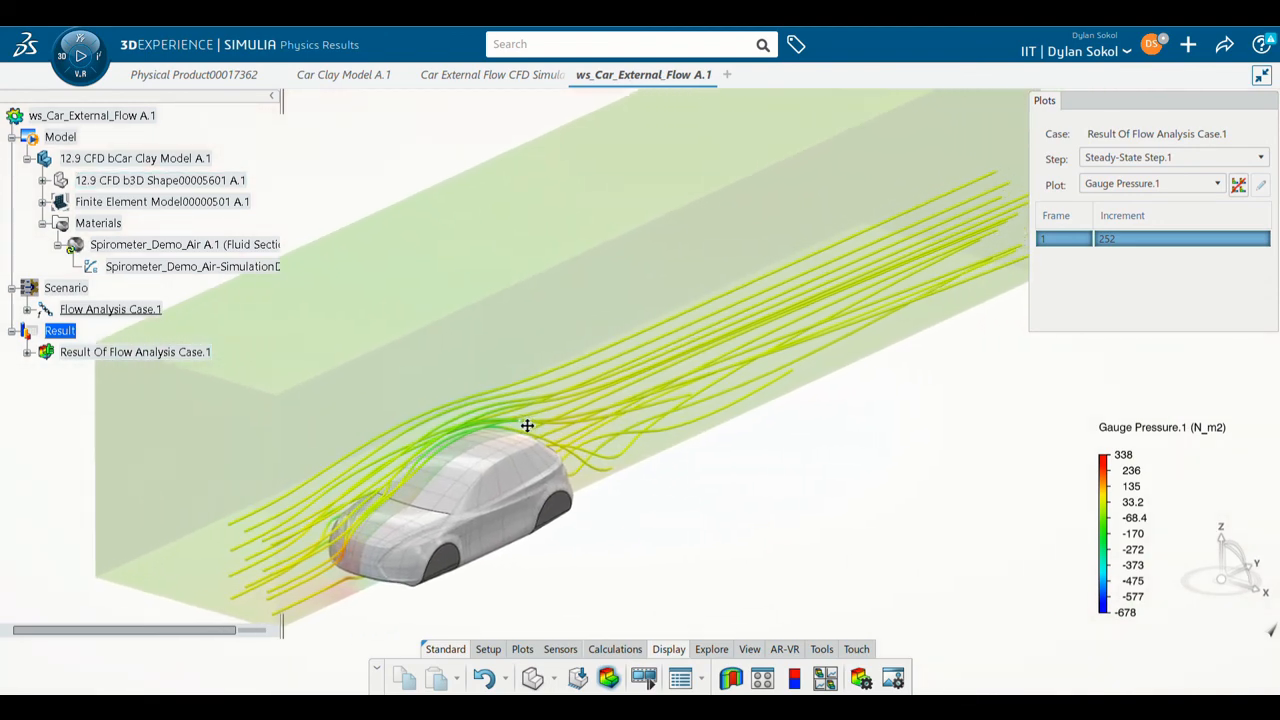